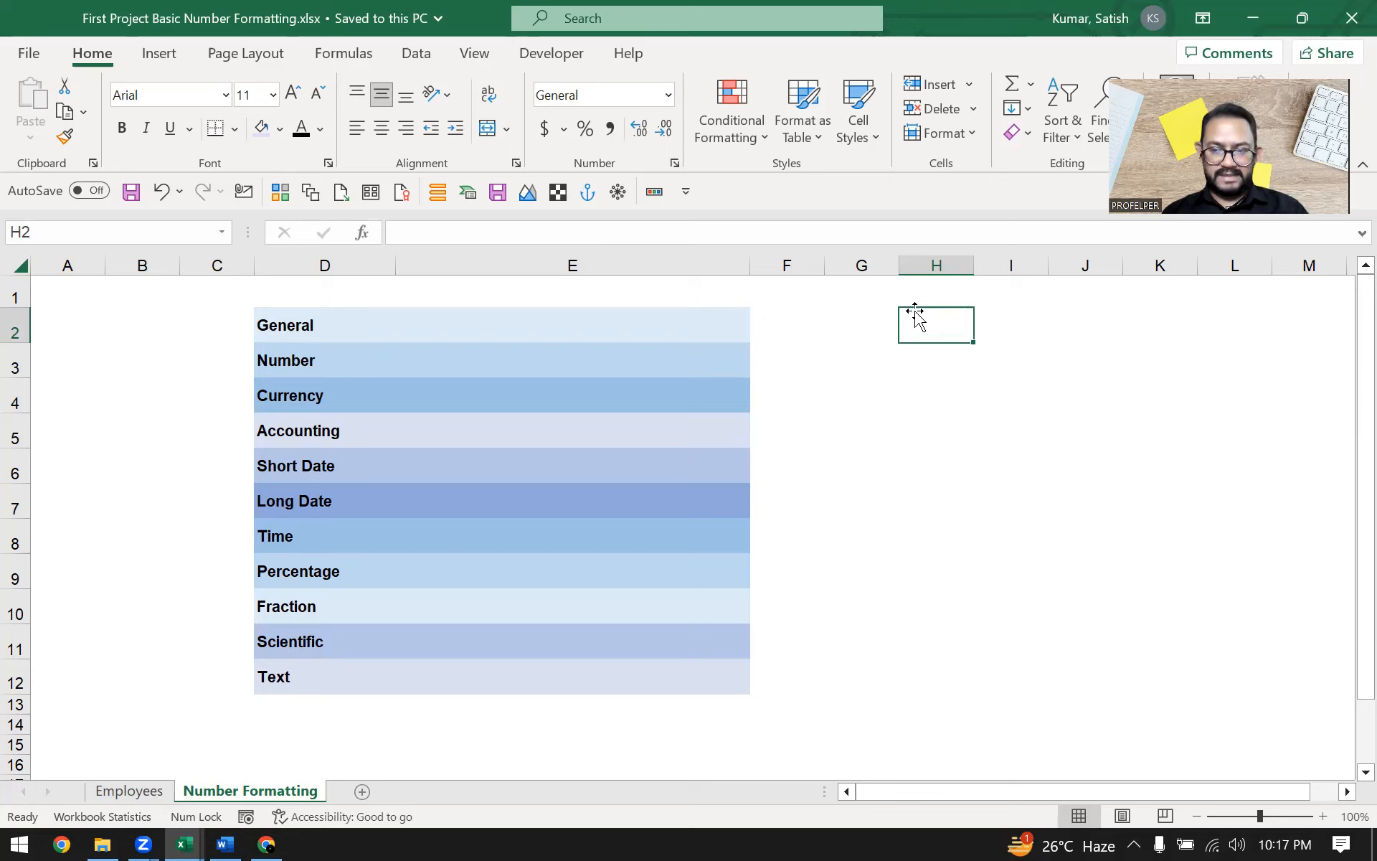
Enter 120000 in the value cell next to the General label
left_click(617, 323)
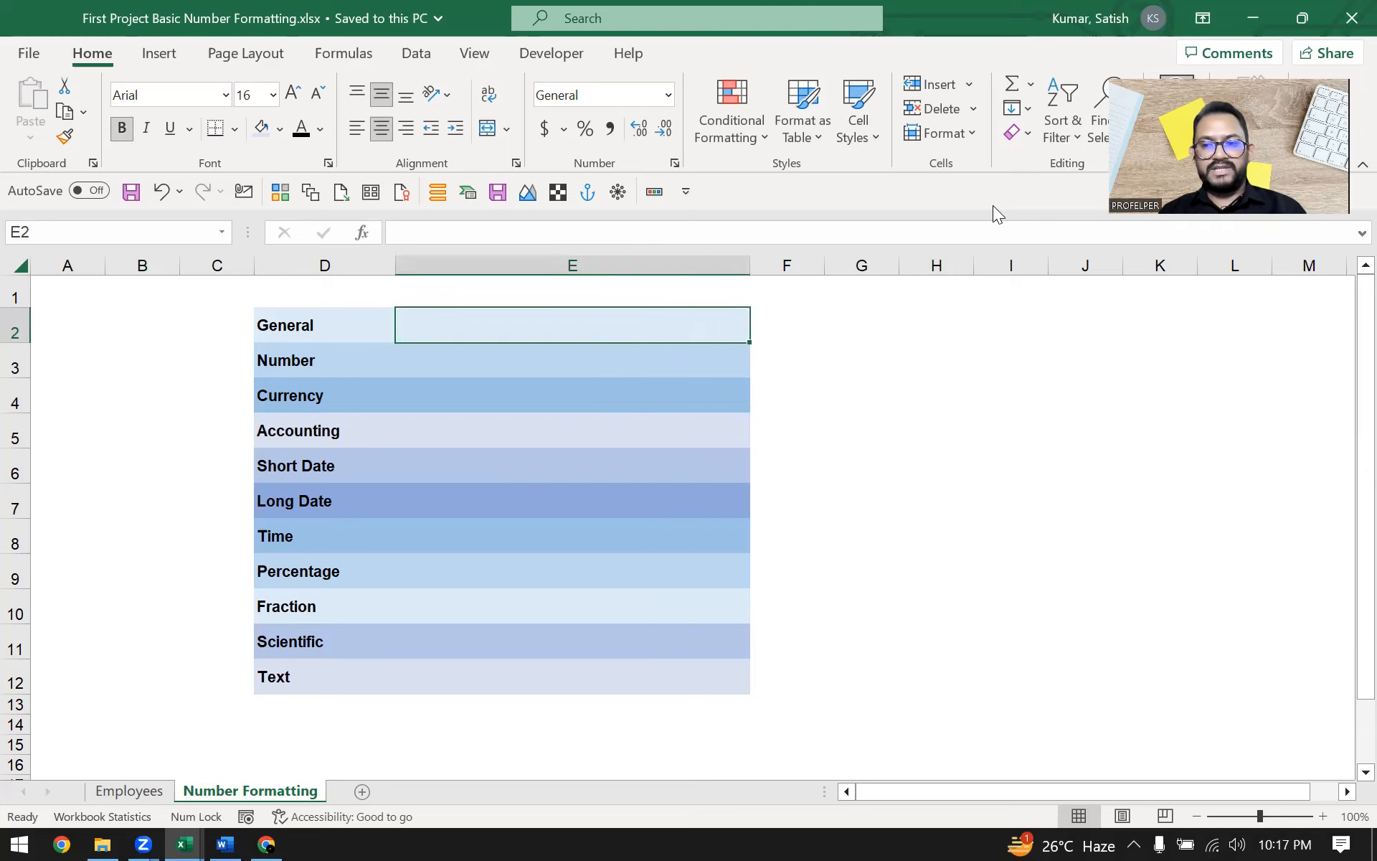
key("Left")
key("Right")
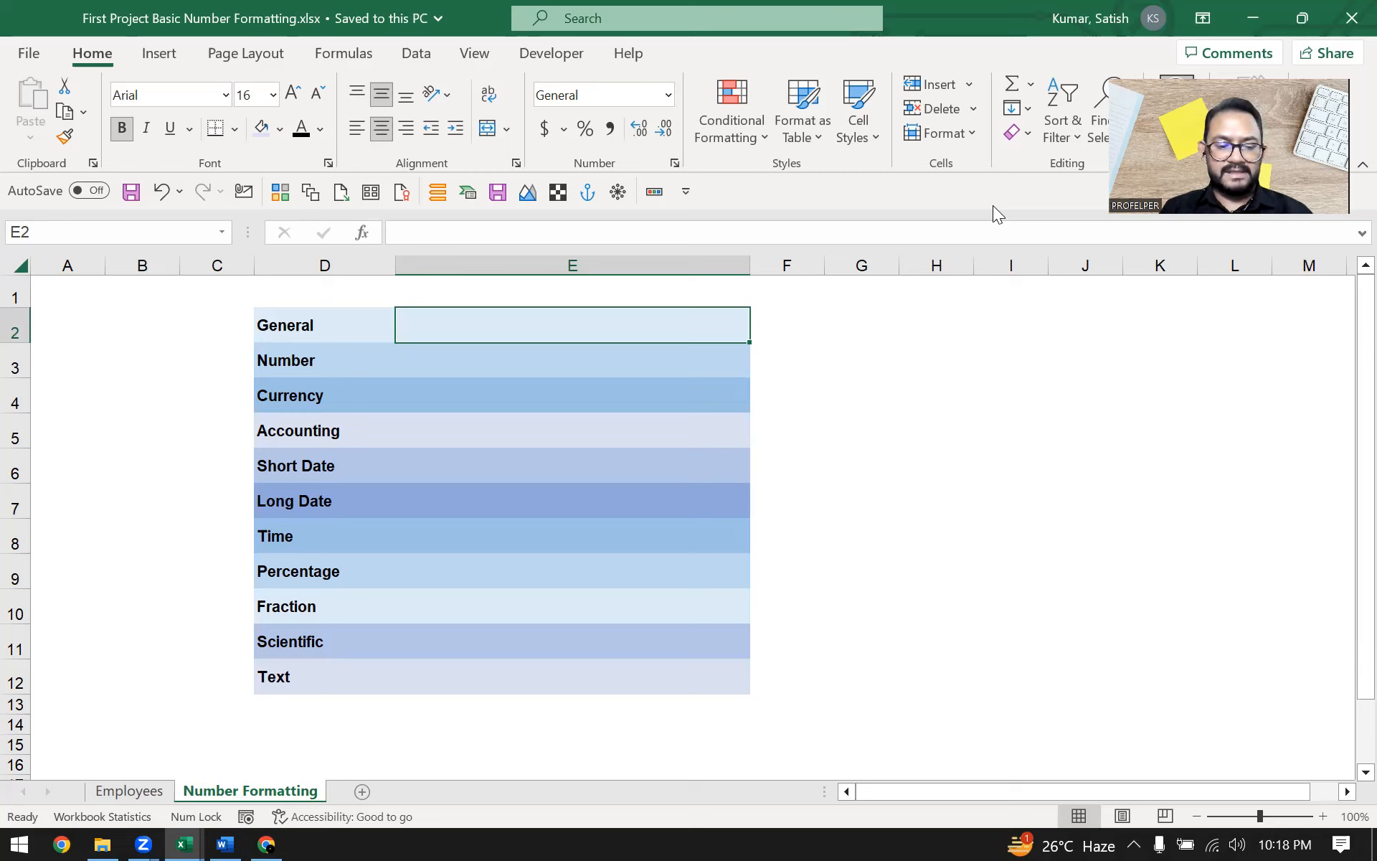
type("120000")
key("Return")
key("Up")
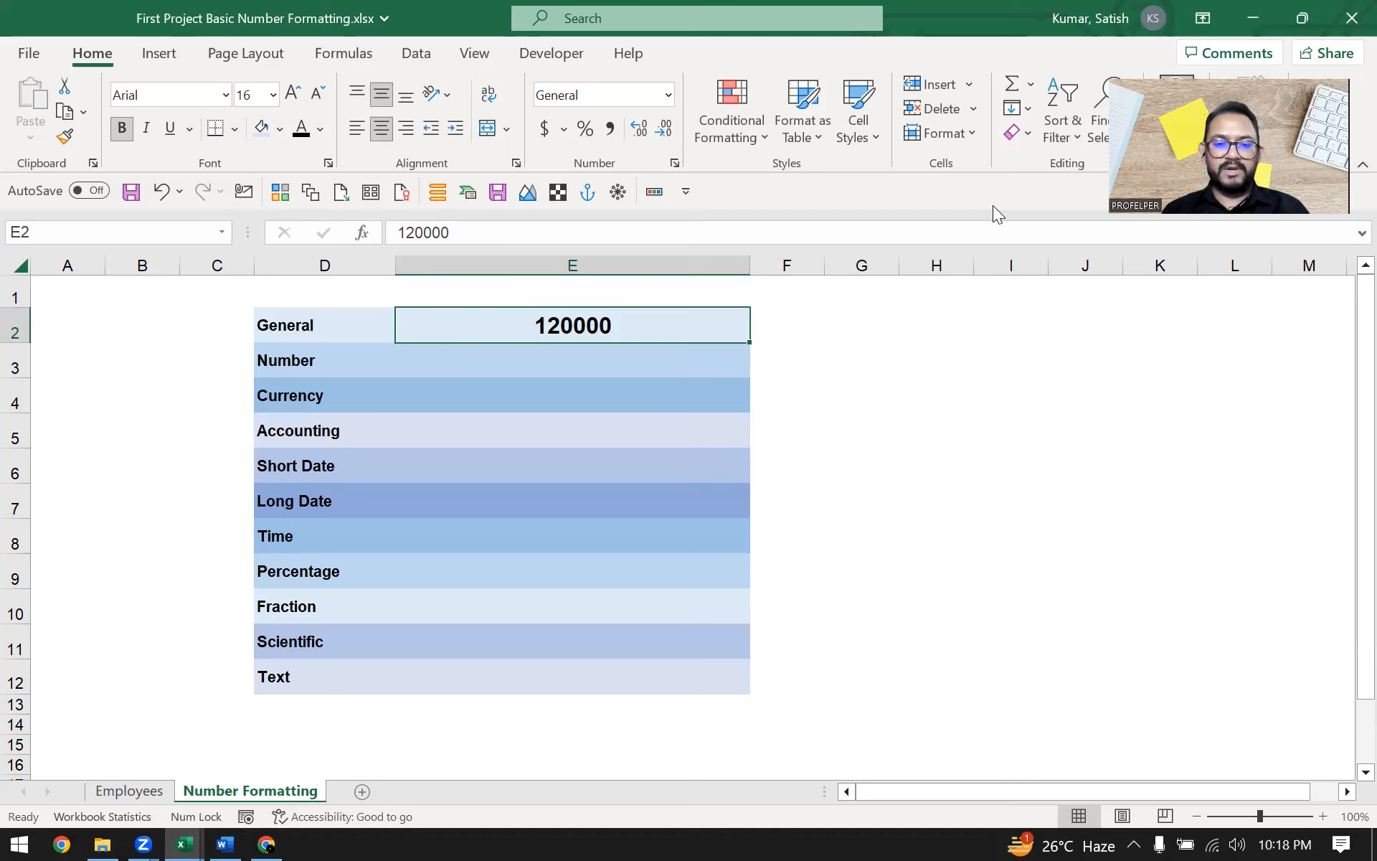
Copy the 120000 value into the value cell of the Number row
key("Left")
key("Right")
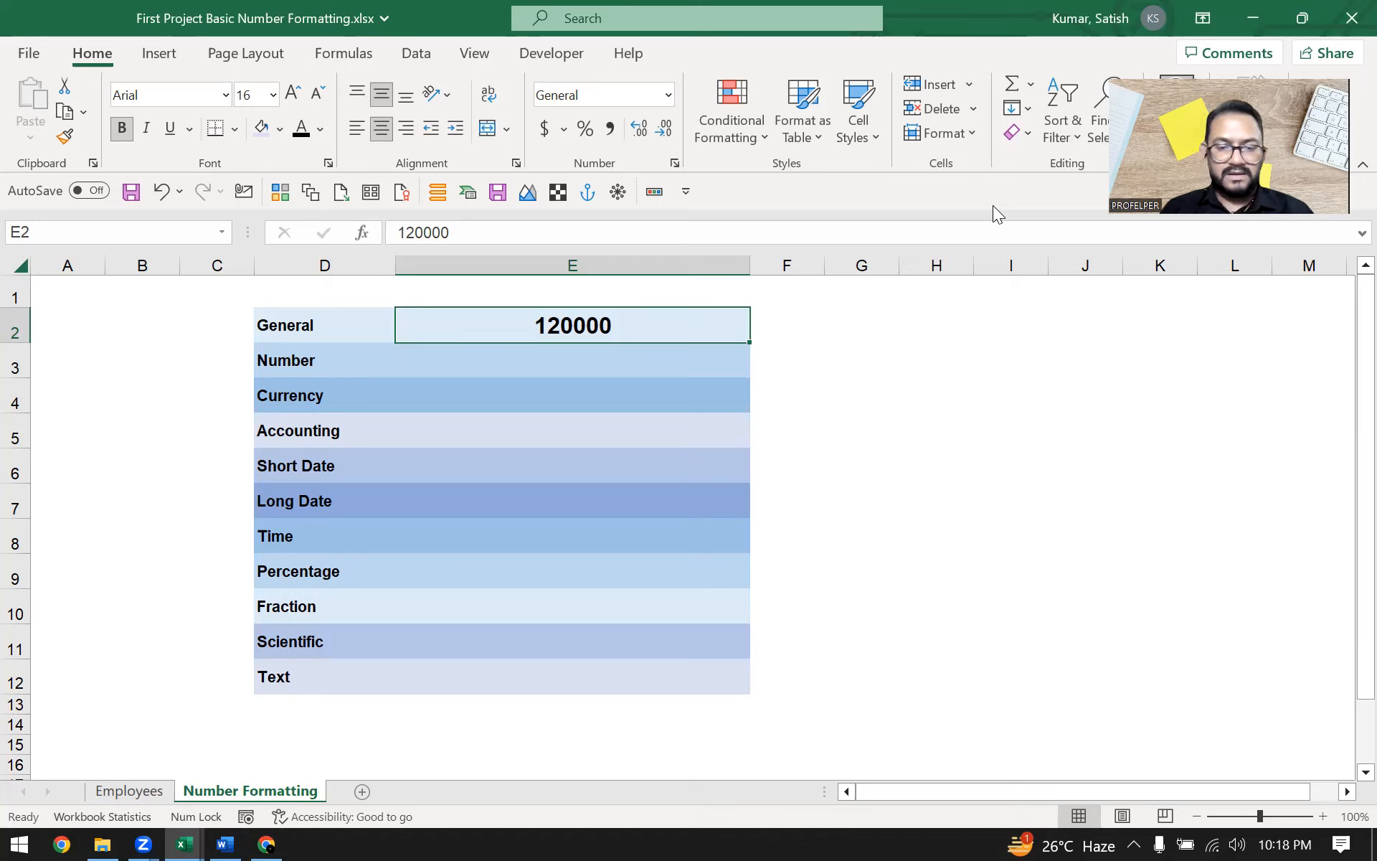
key("Return")
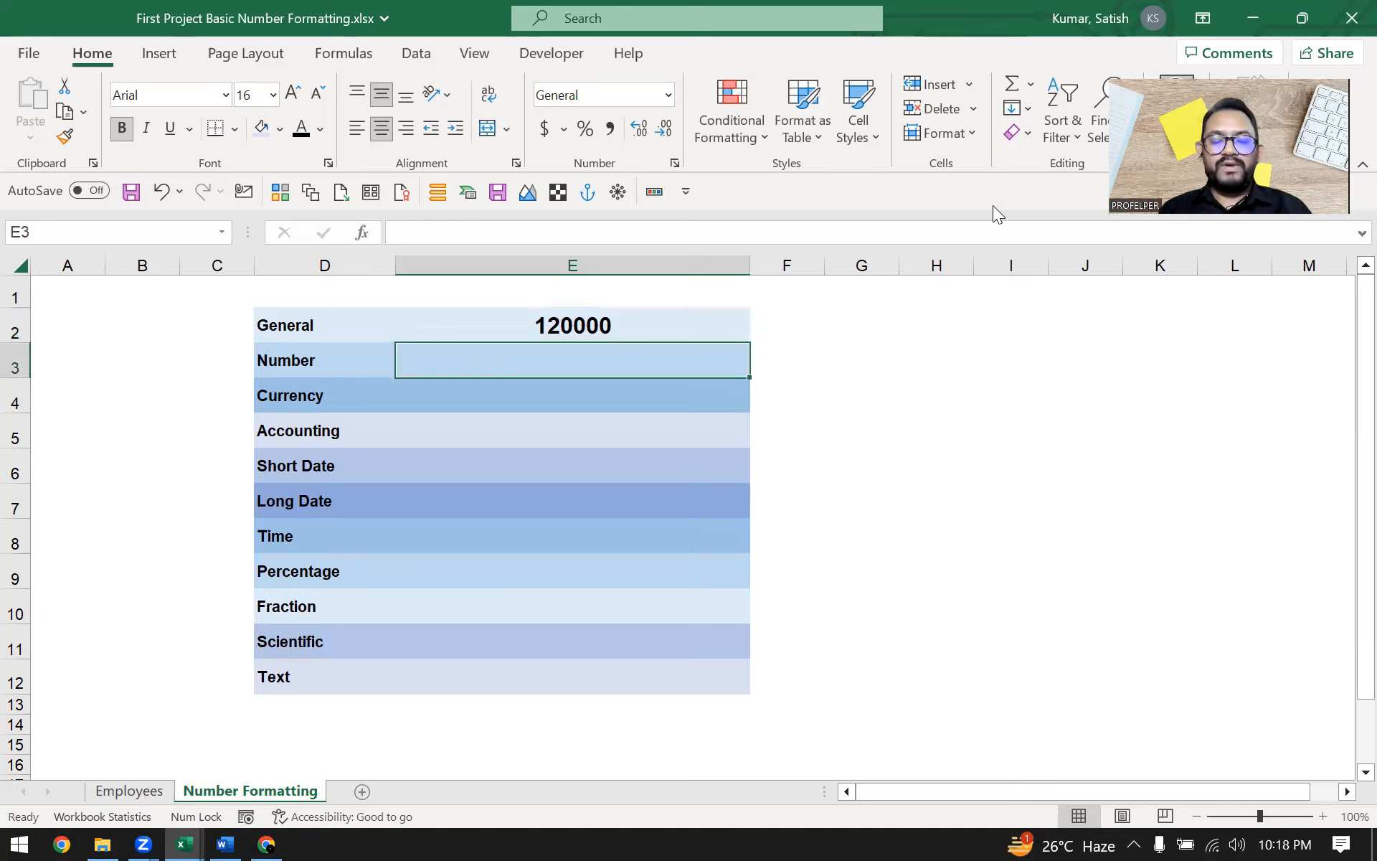
key("Up")
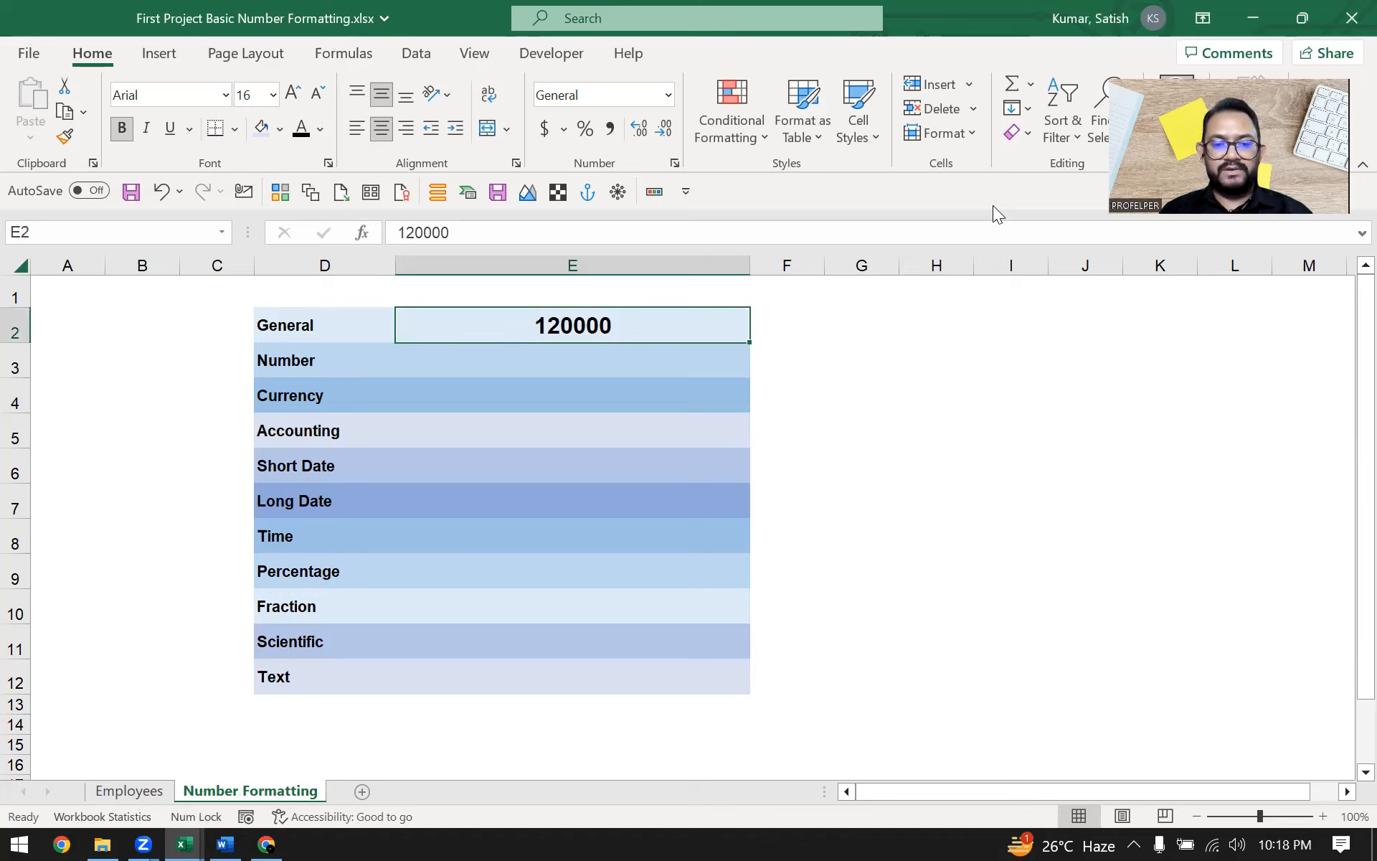
key("F2")
key("shift+Home")
key("ctrl+c")
key("Return")
key("F2")
key("ctrl+v")
key("Return")
key("Up")
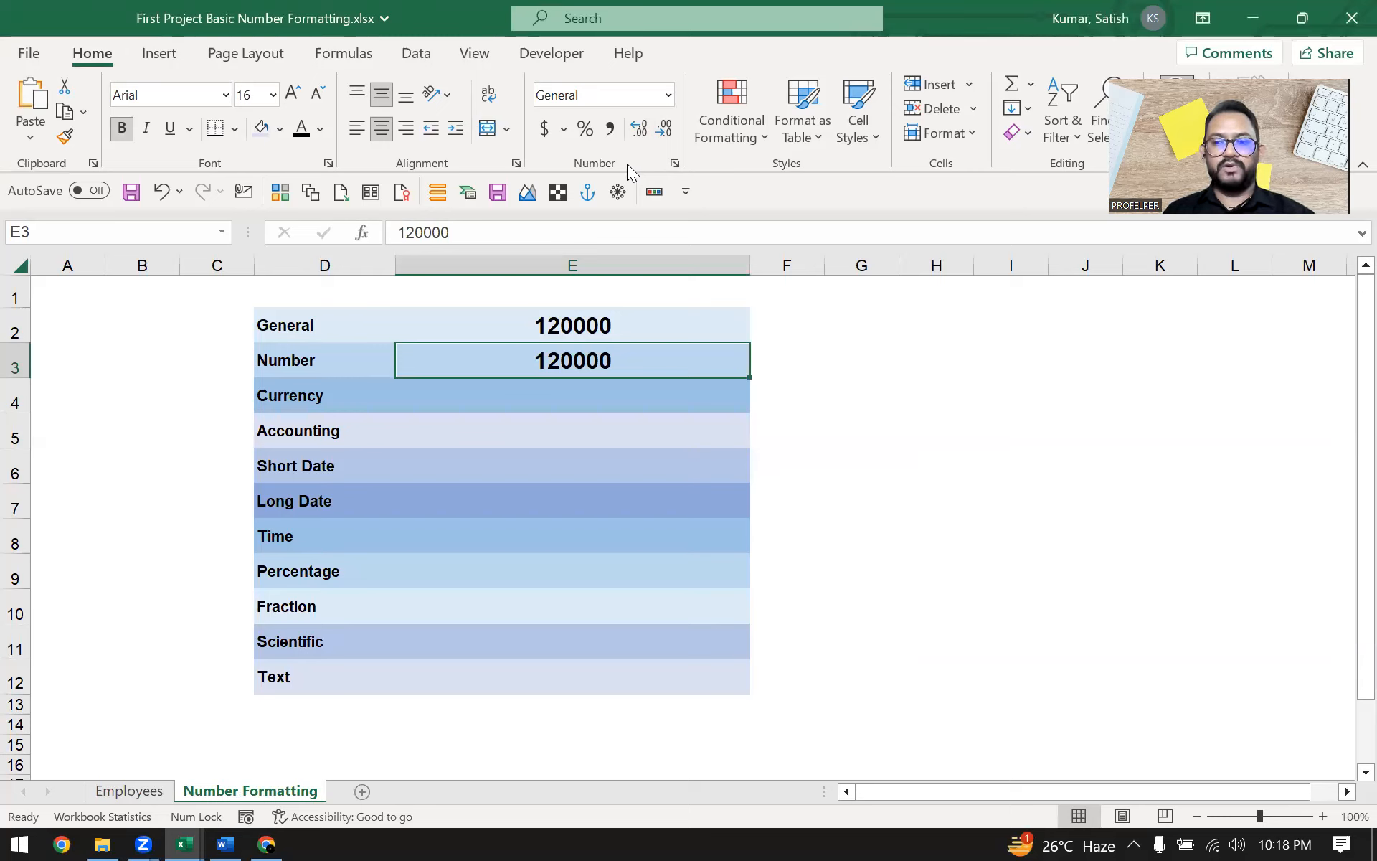
Apply the Number format to the Number row's value, ending at two decimal places
left_click(669, 96)
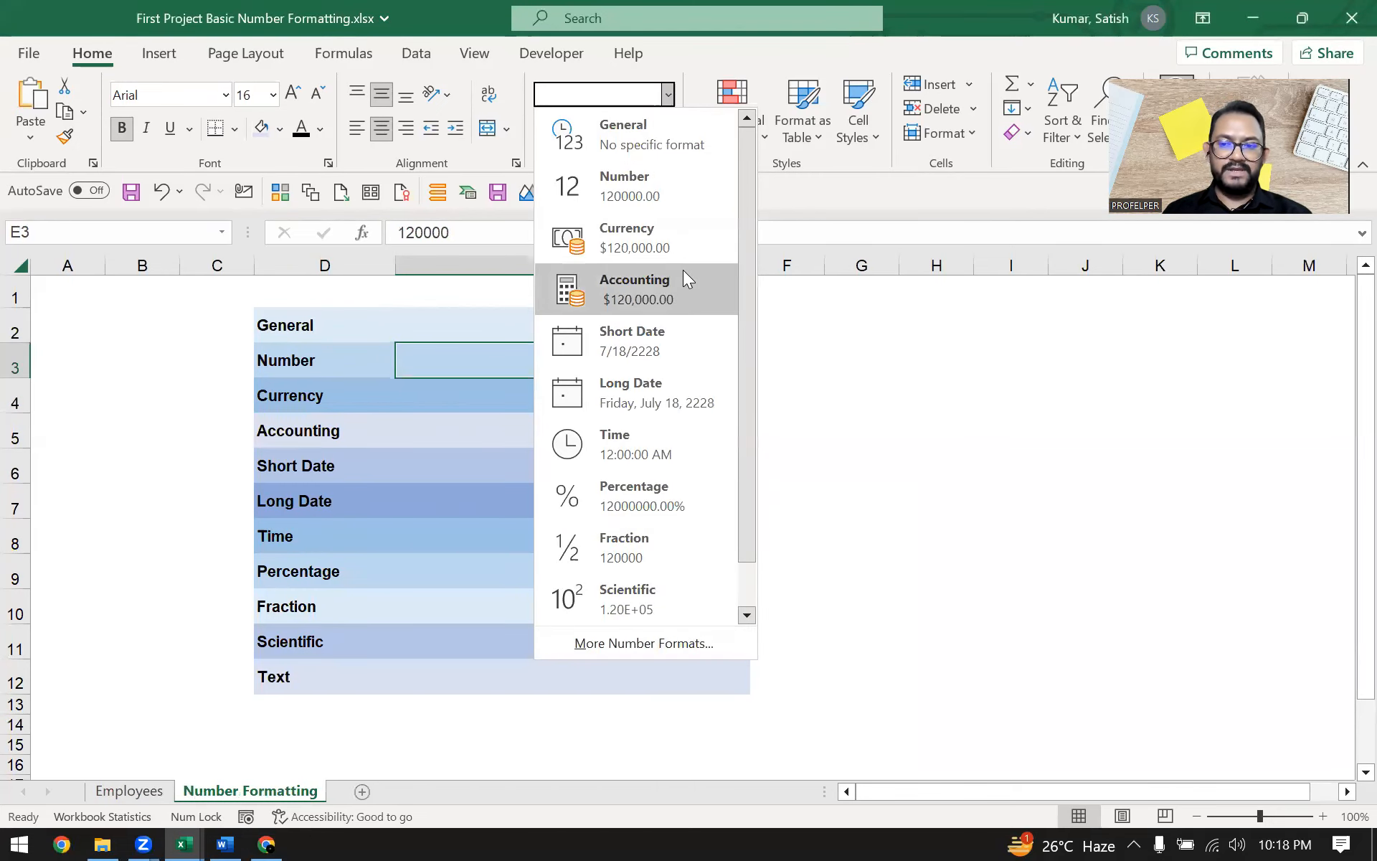
left_click(683, 189)
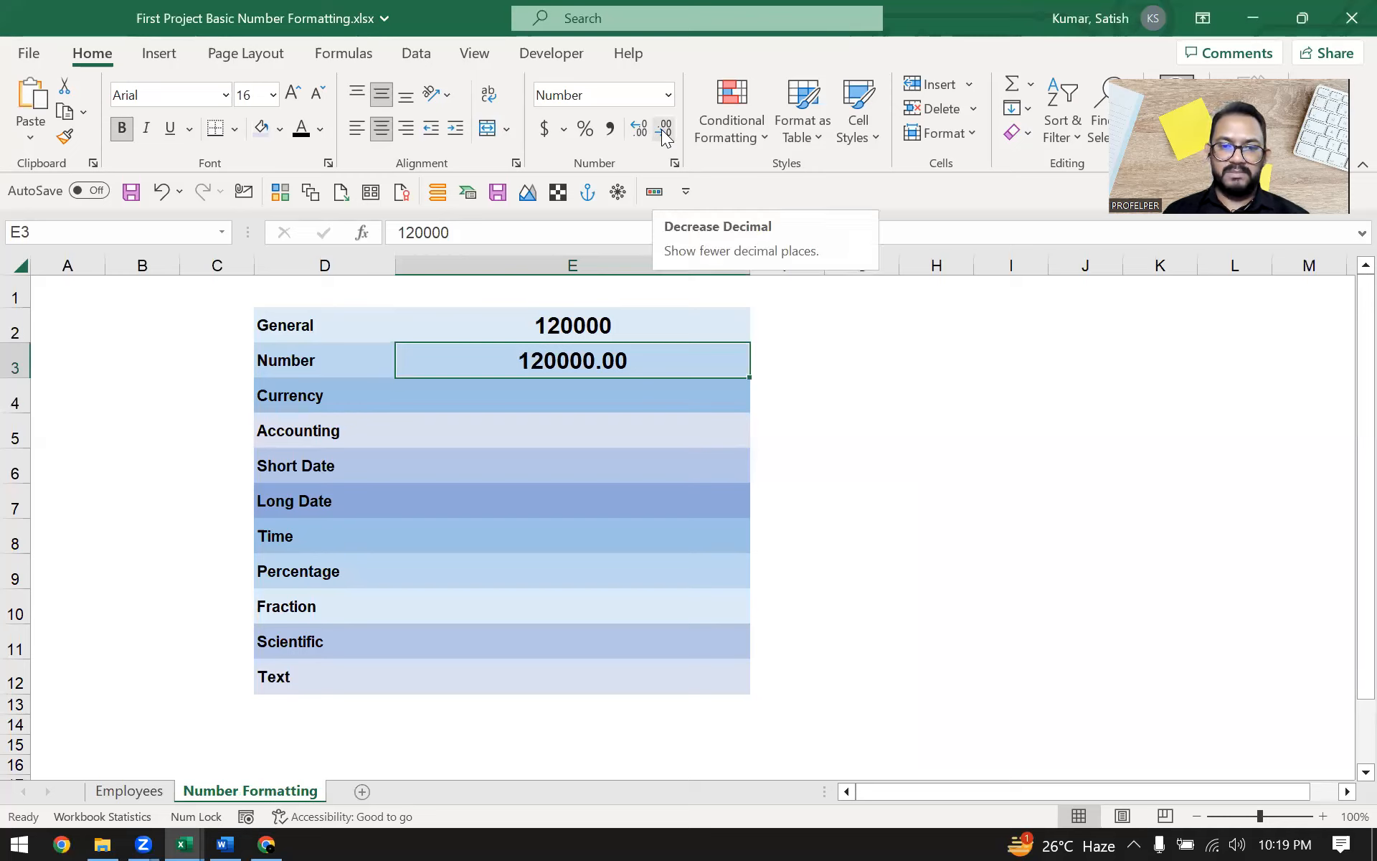
left_click(634, 129)
left_click(634, 129)
left_click(634, 129)
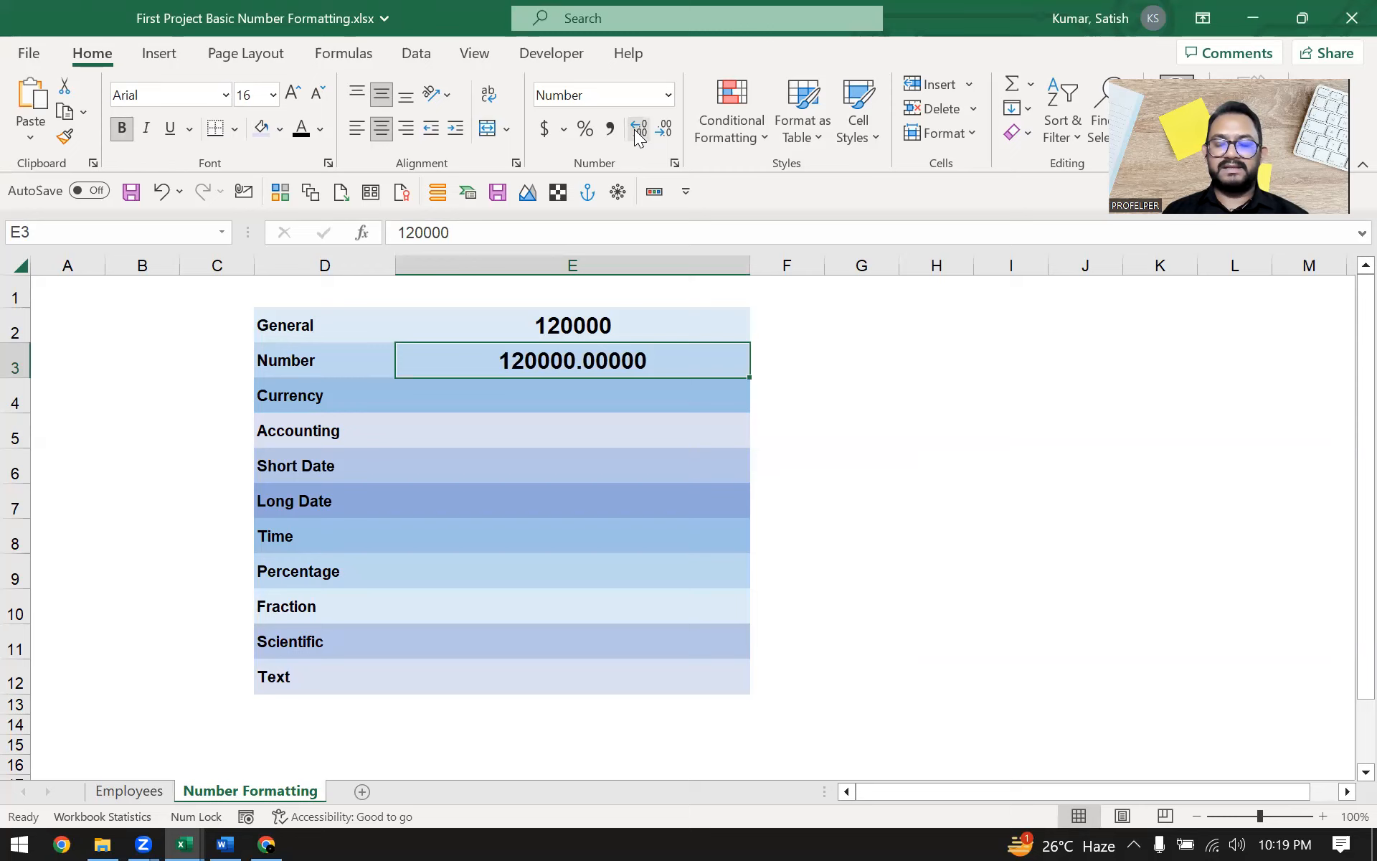
left_click(662, 131)
left_click(662, 130)
left_click(662, 130)
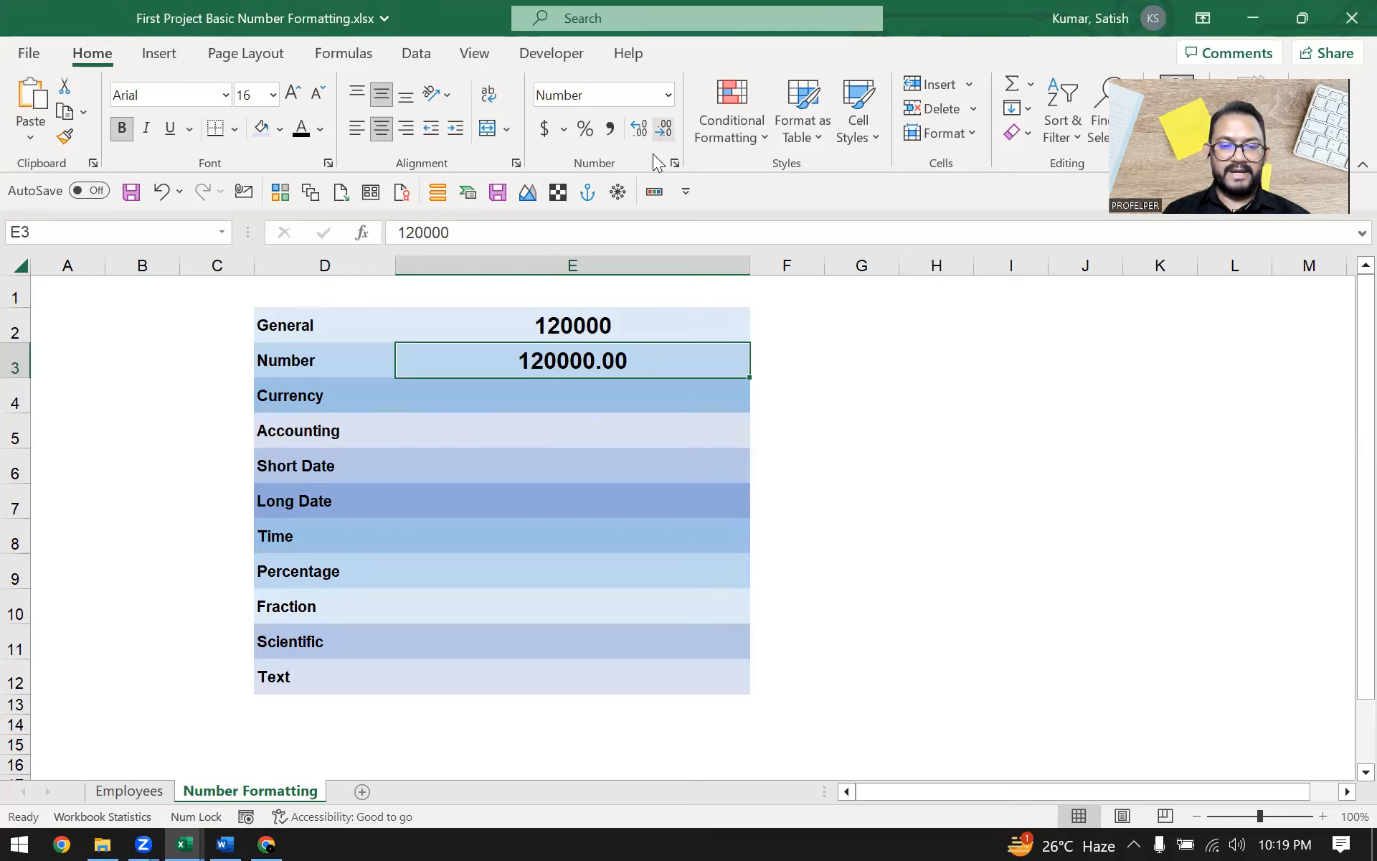
Copy the 120000 value into the value cell of the Currency row
left_click(642, 322)
key("F2")
key("shift+Home")
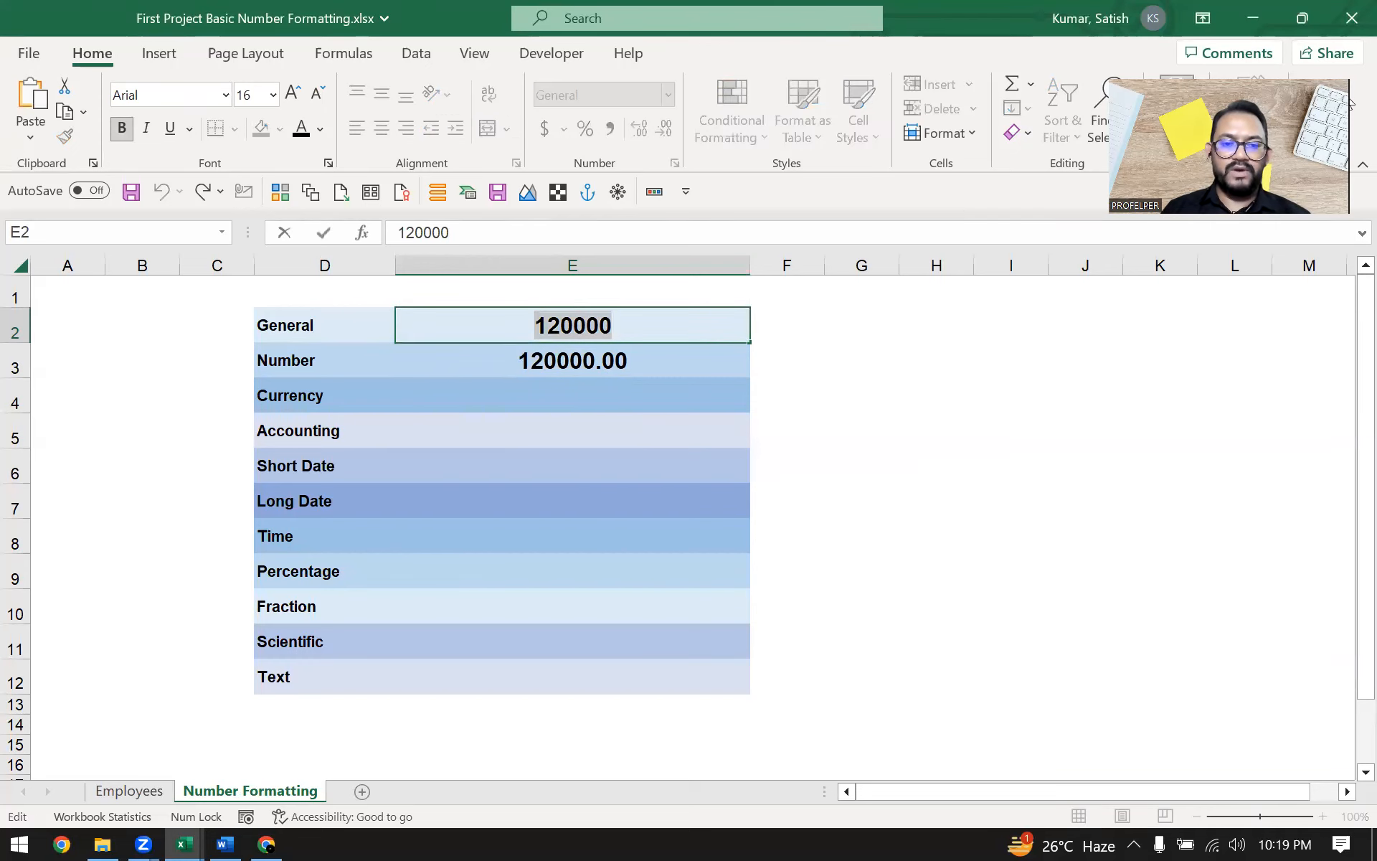
key("Return")
key("Return")
key("F2")
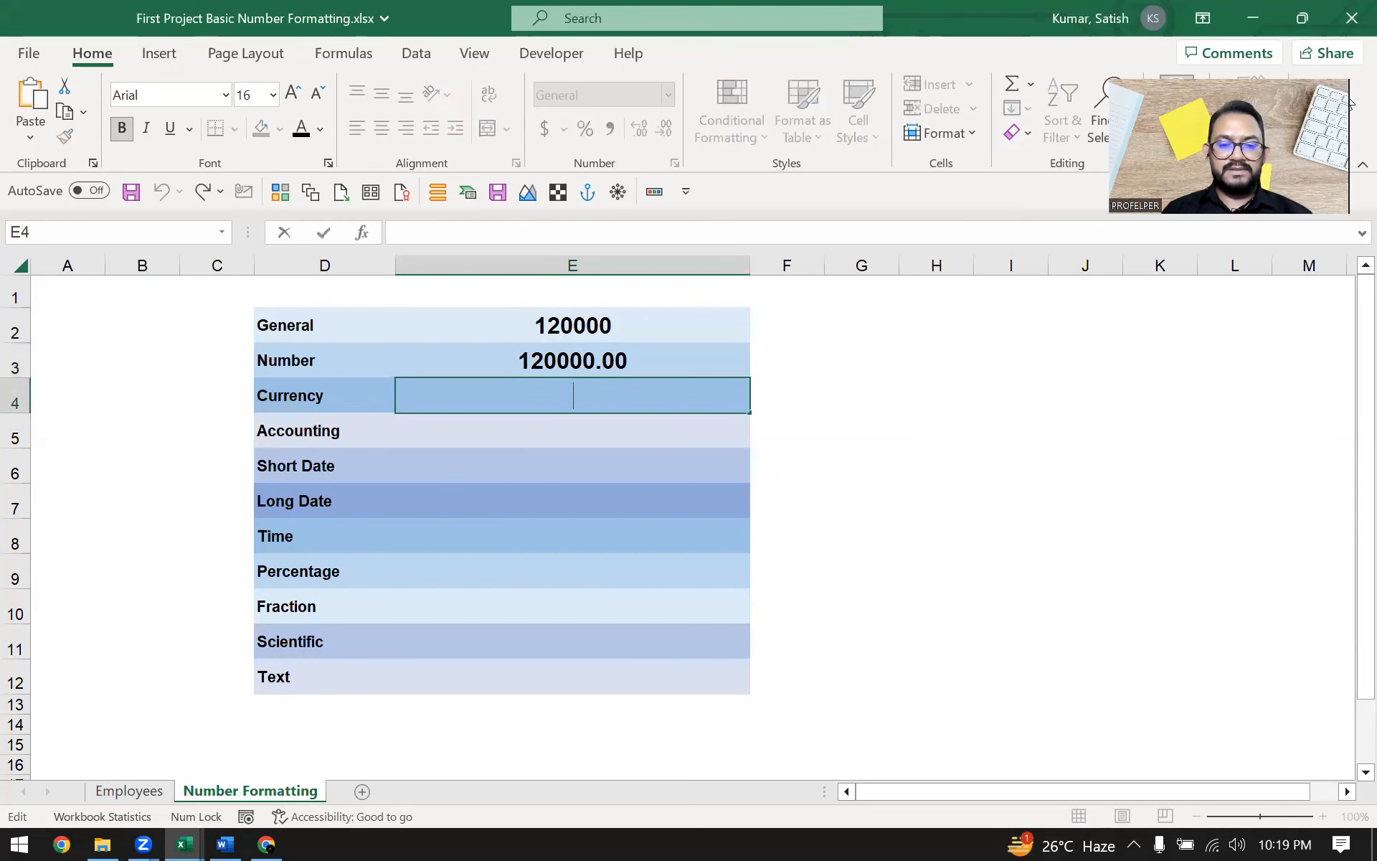
key("ctrl+v")
key("Return")
key("Up")
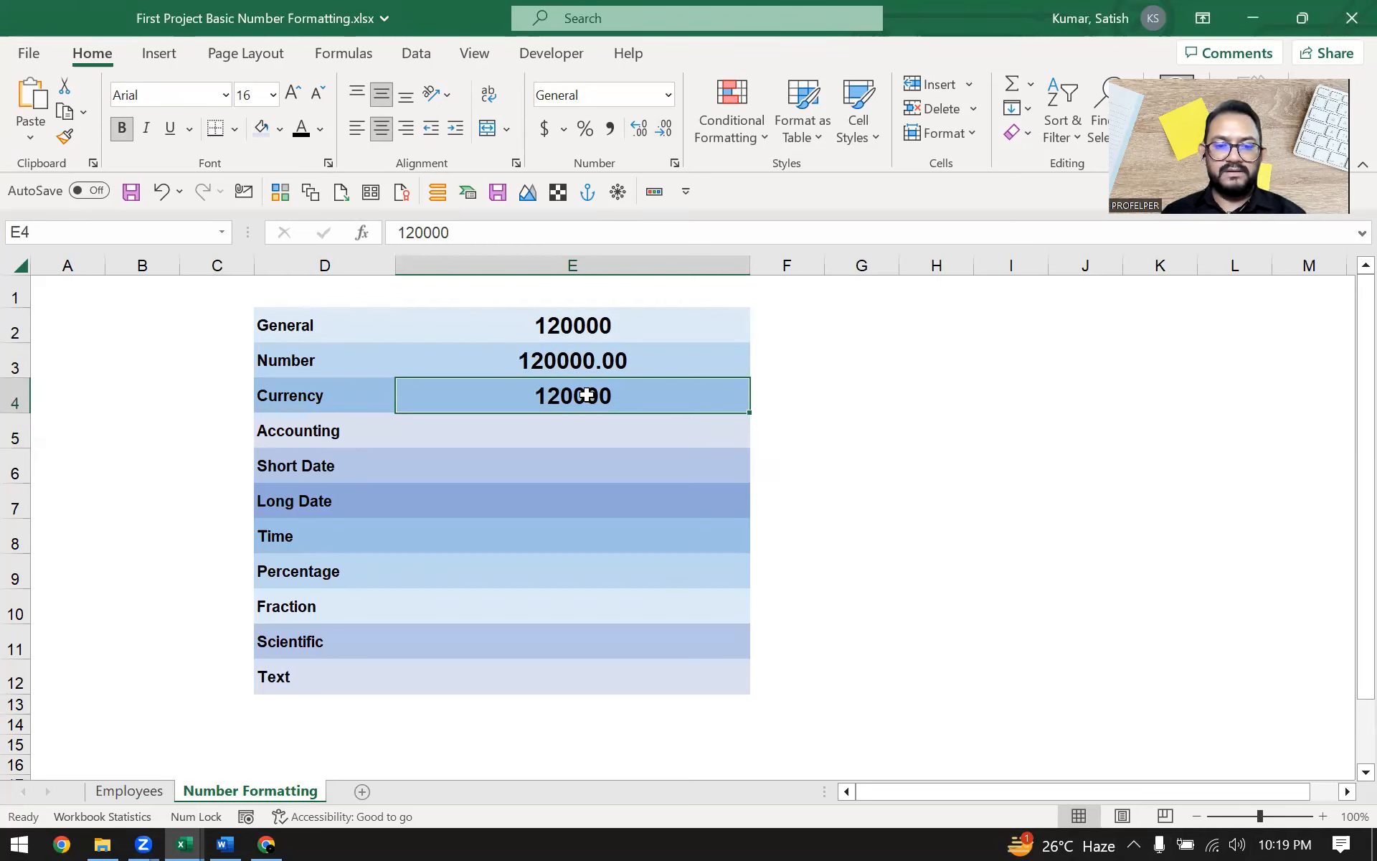
Apply the Currency format to the Currency row's value
left_click(284, 394)
left_click(549, 398)
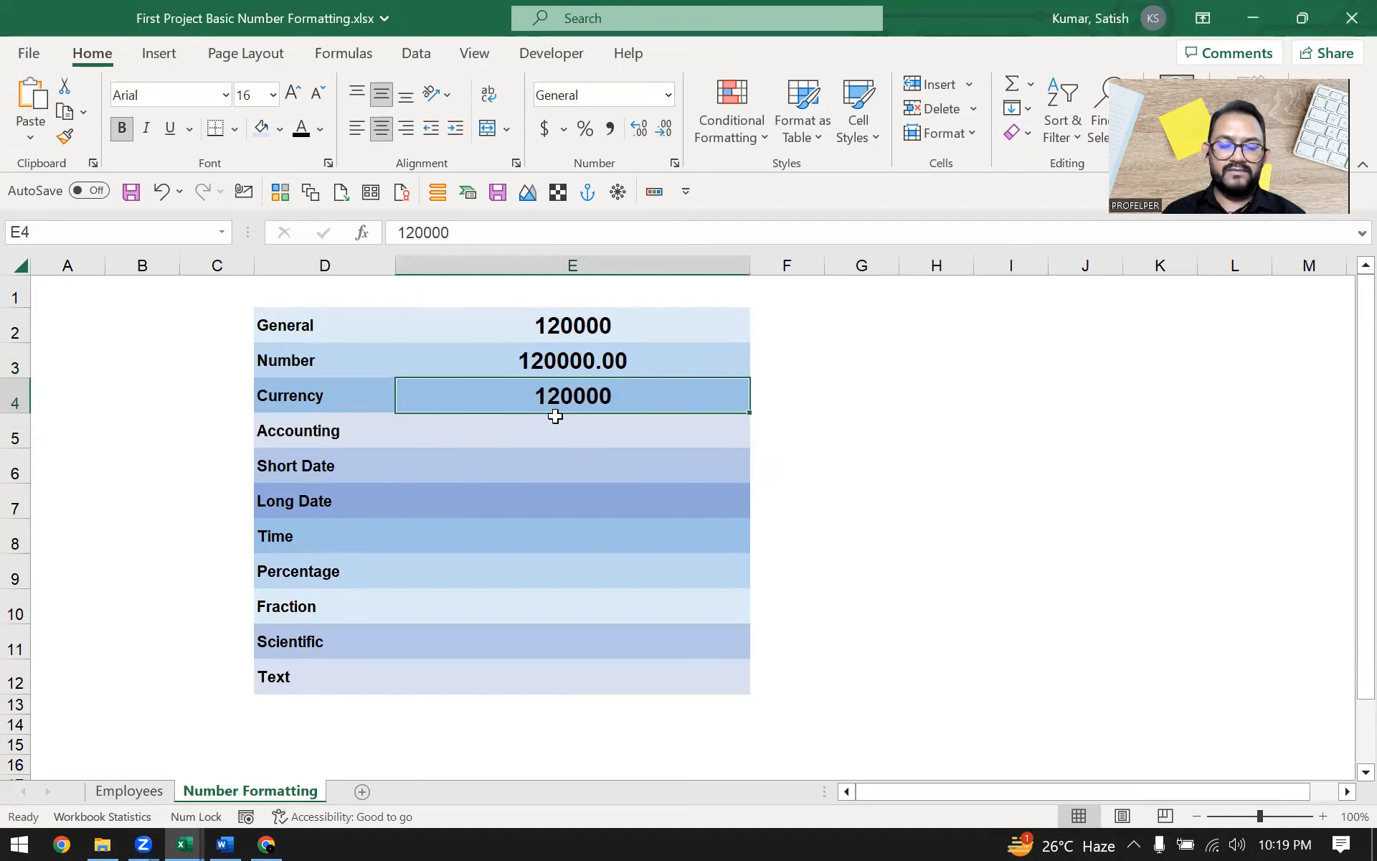
left_click(667, 93)
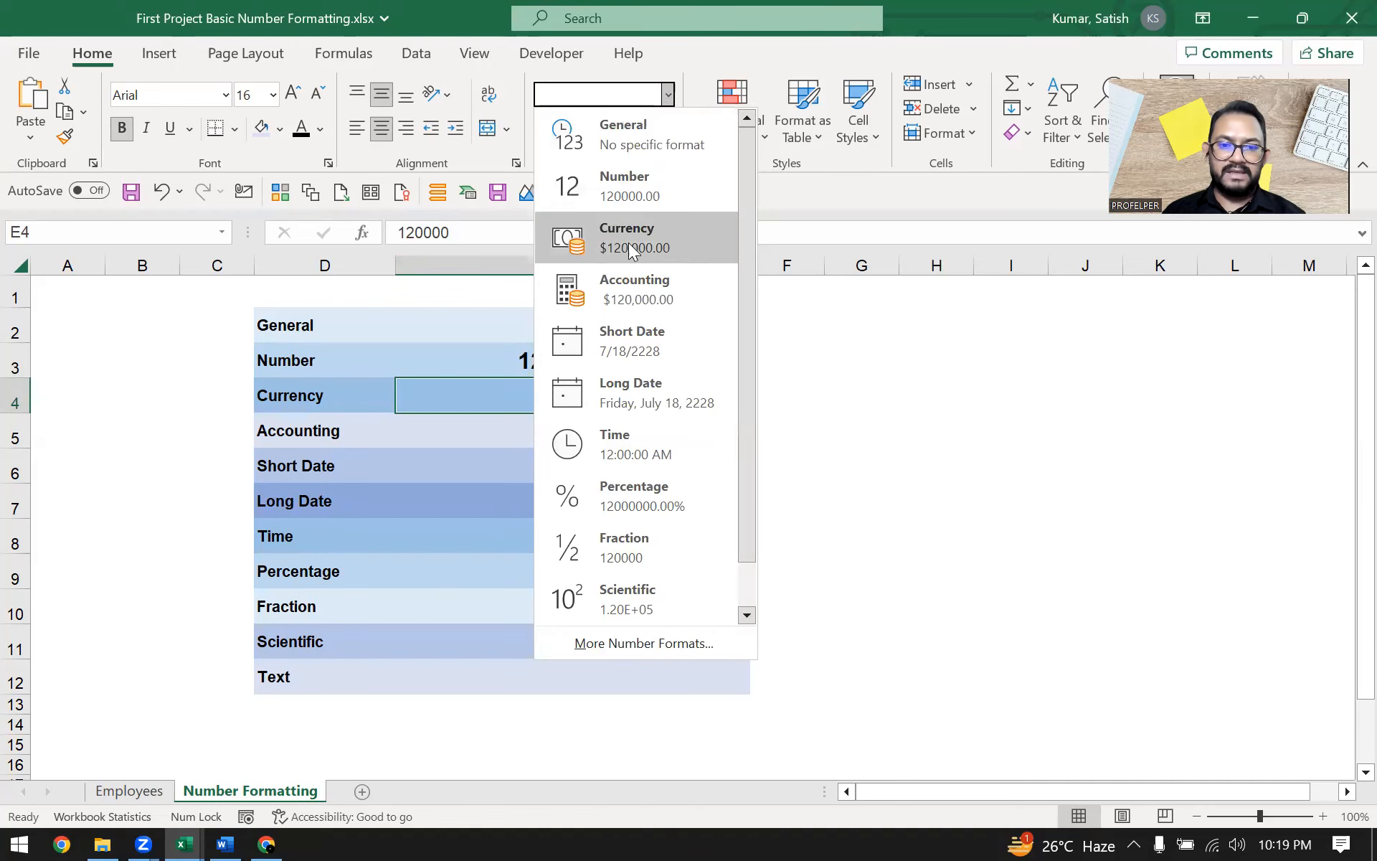
left_click(660, 235)
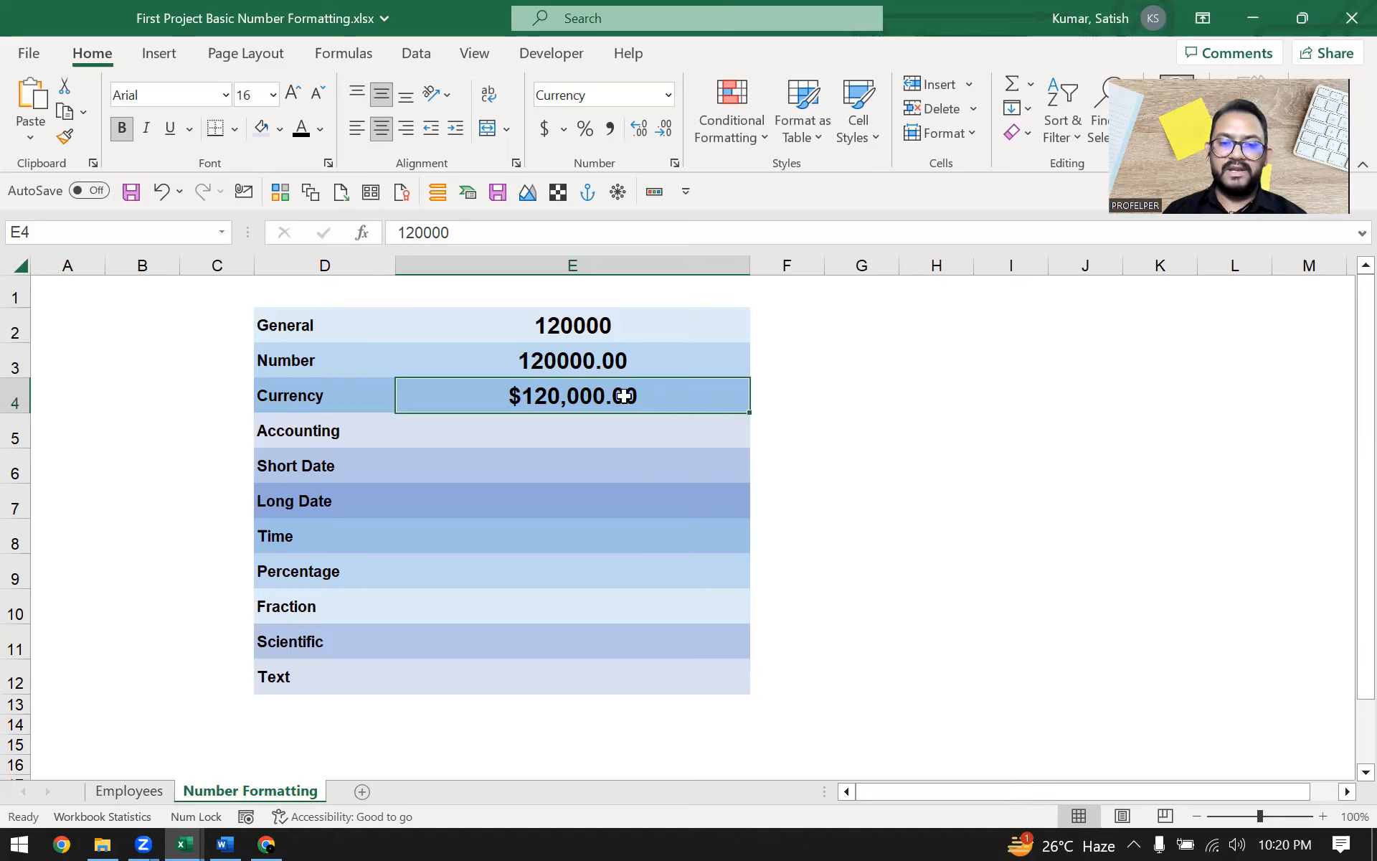
Enter 120000 in the value cell of the Accounting row
double_click(621, 326)
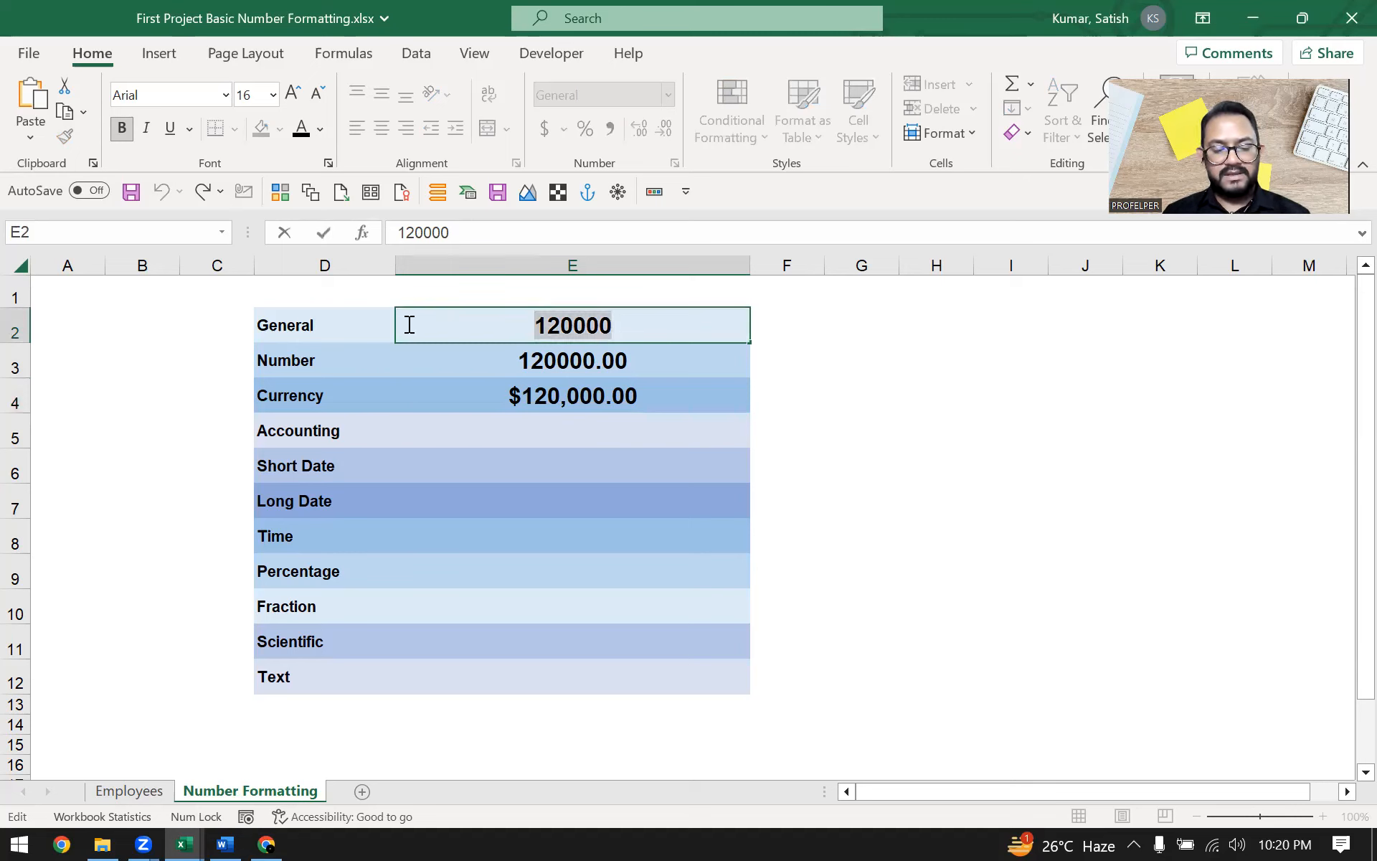
double_click(535, 433)
type("120000")
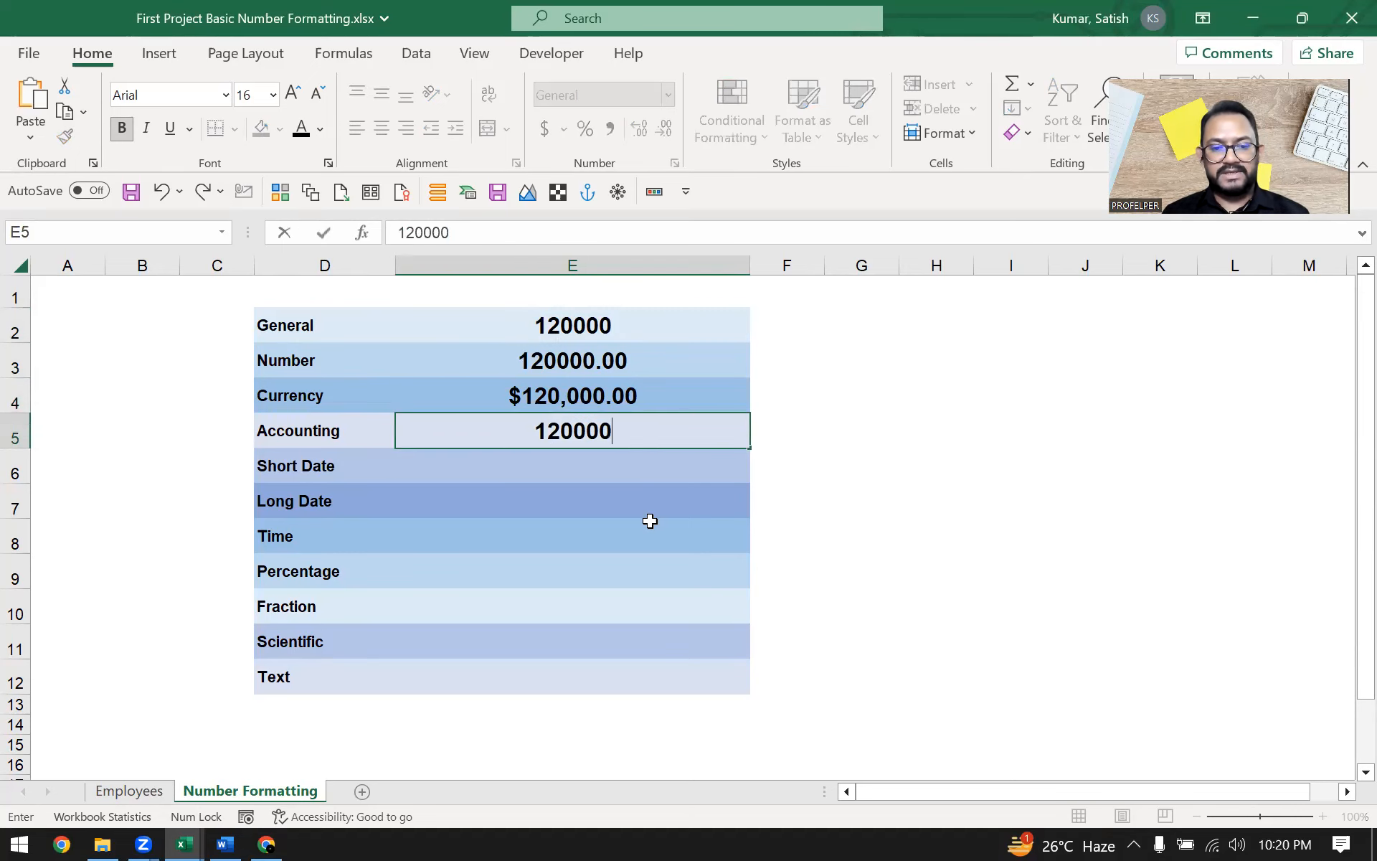
left_click(772, 465)
left_click(664, 436)
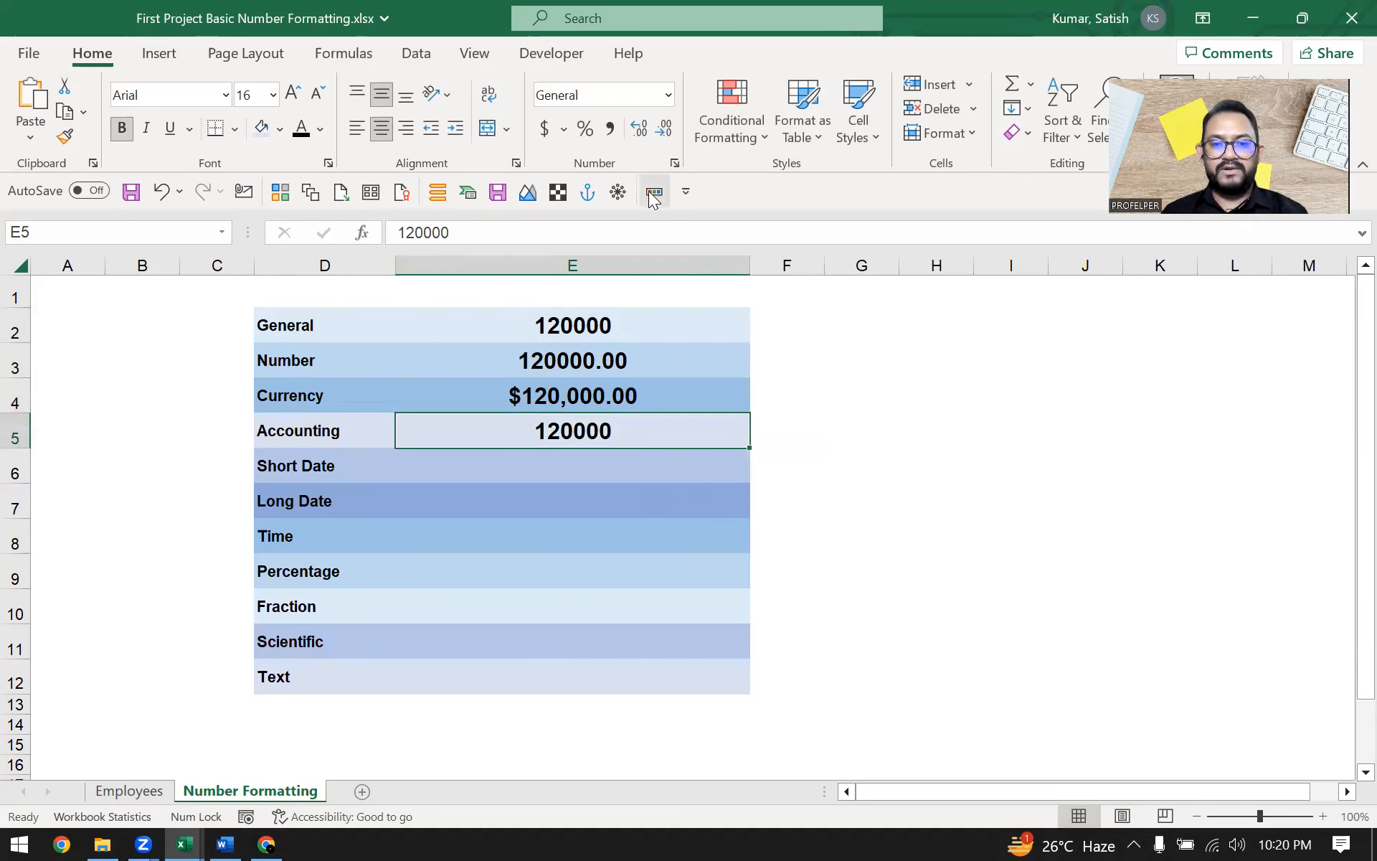
Apply the Accounting format to the Accounting row's value
left_click(668, 99)
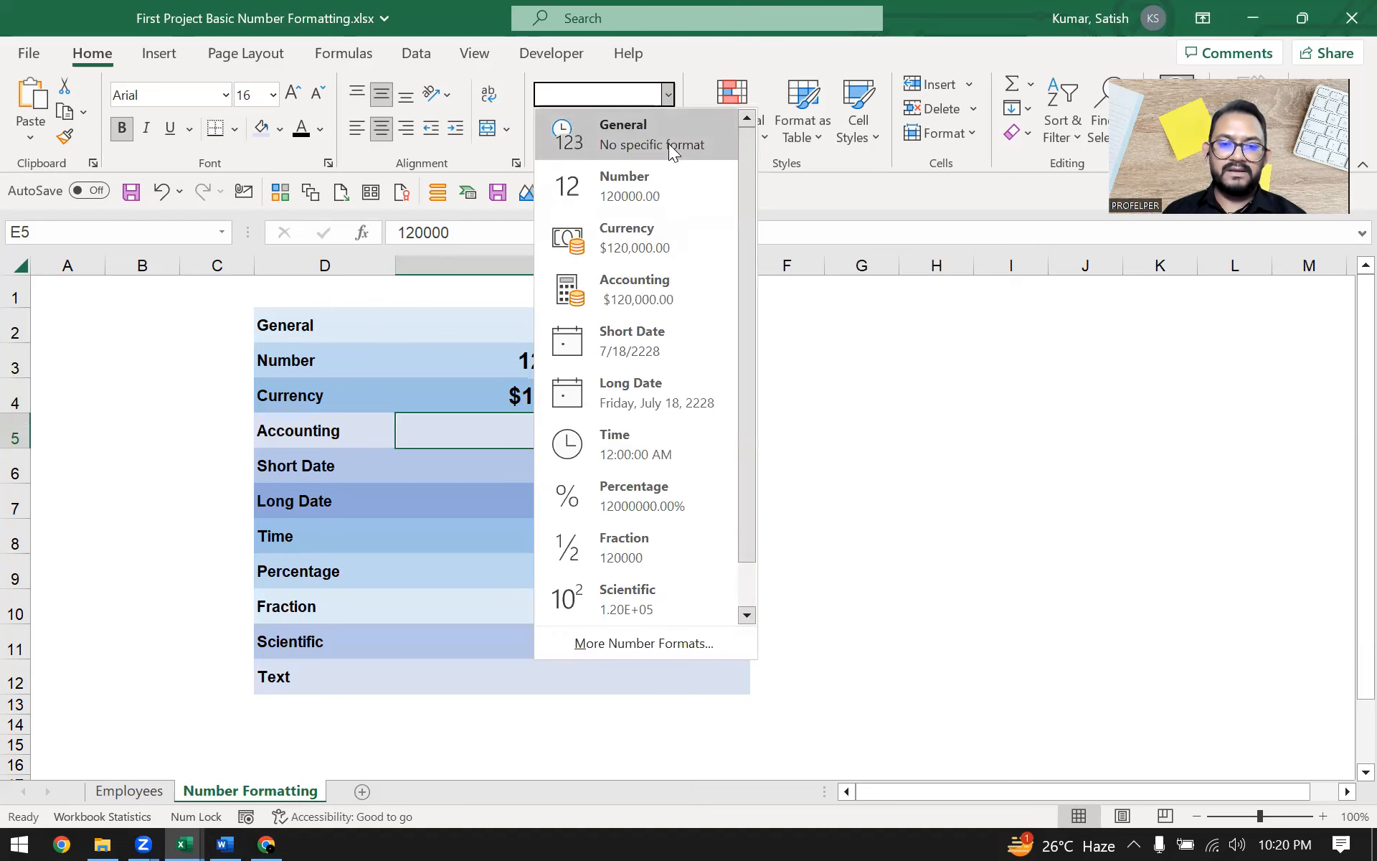
left_click(635, 300)
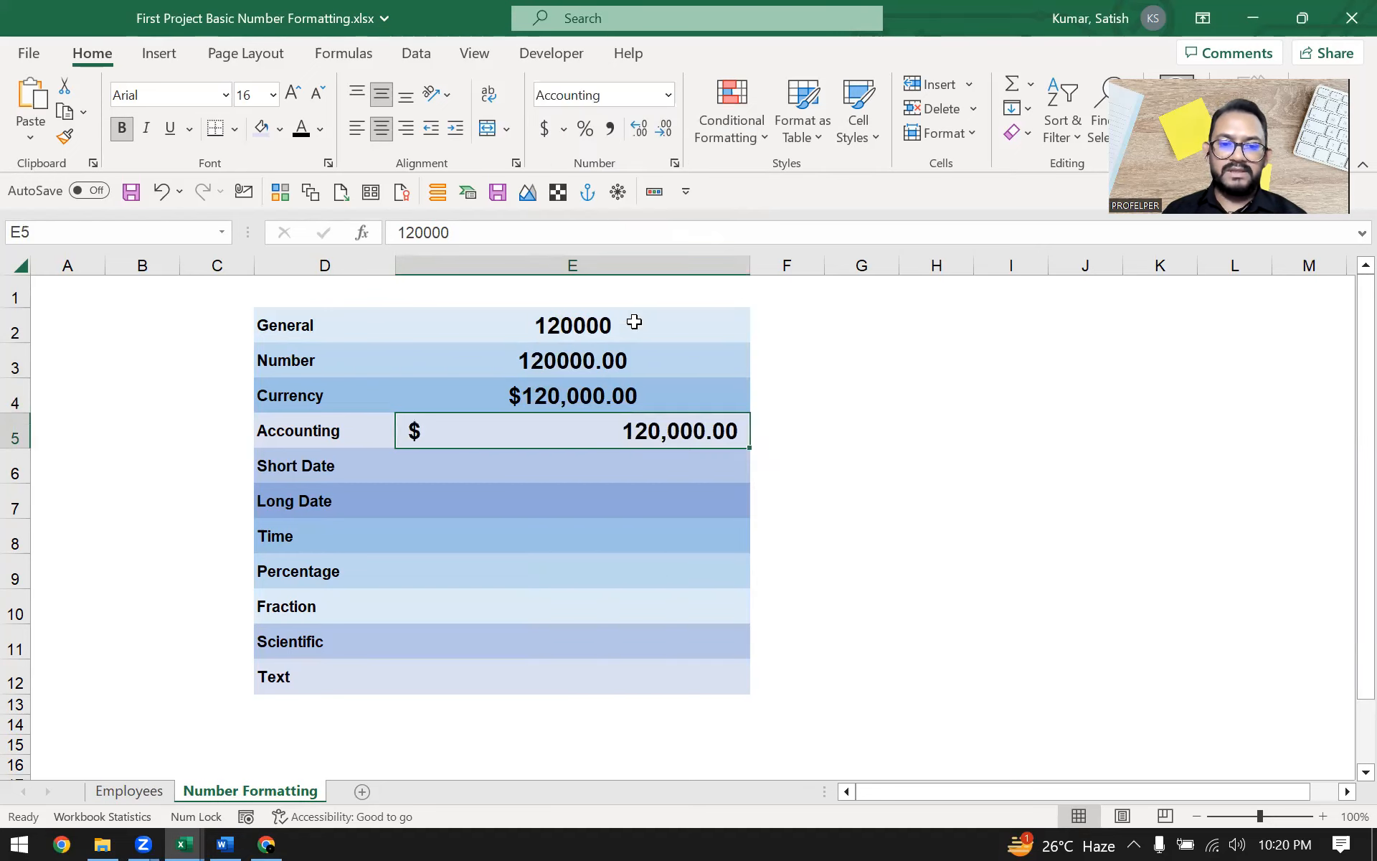
left_click(825, 437)
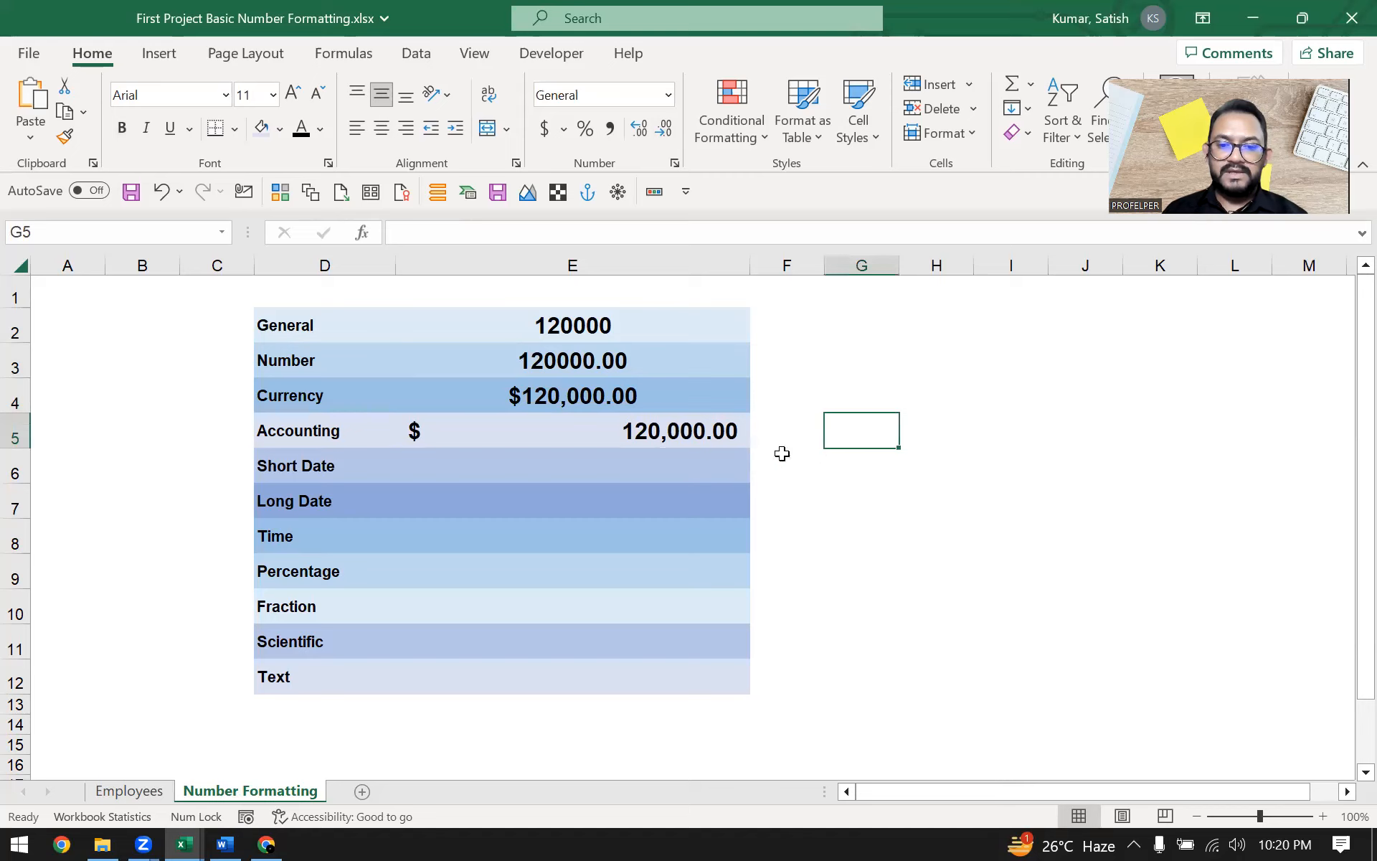
Compare the Currency and Accounting formatted values by selecting each cell in turn
left_click(634, 399)
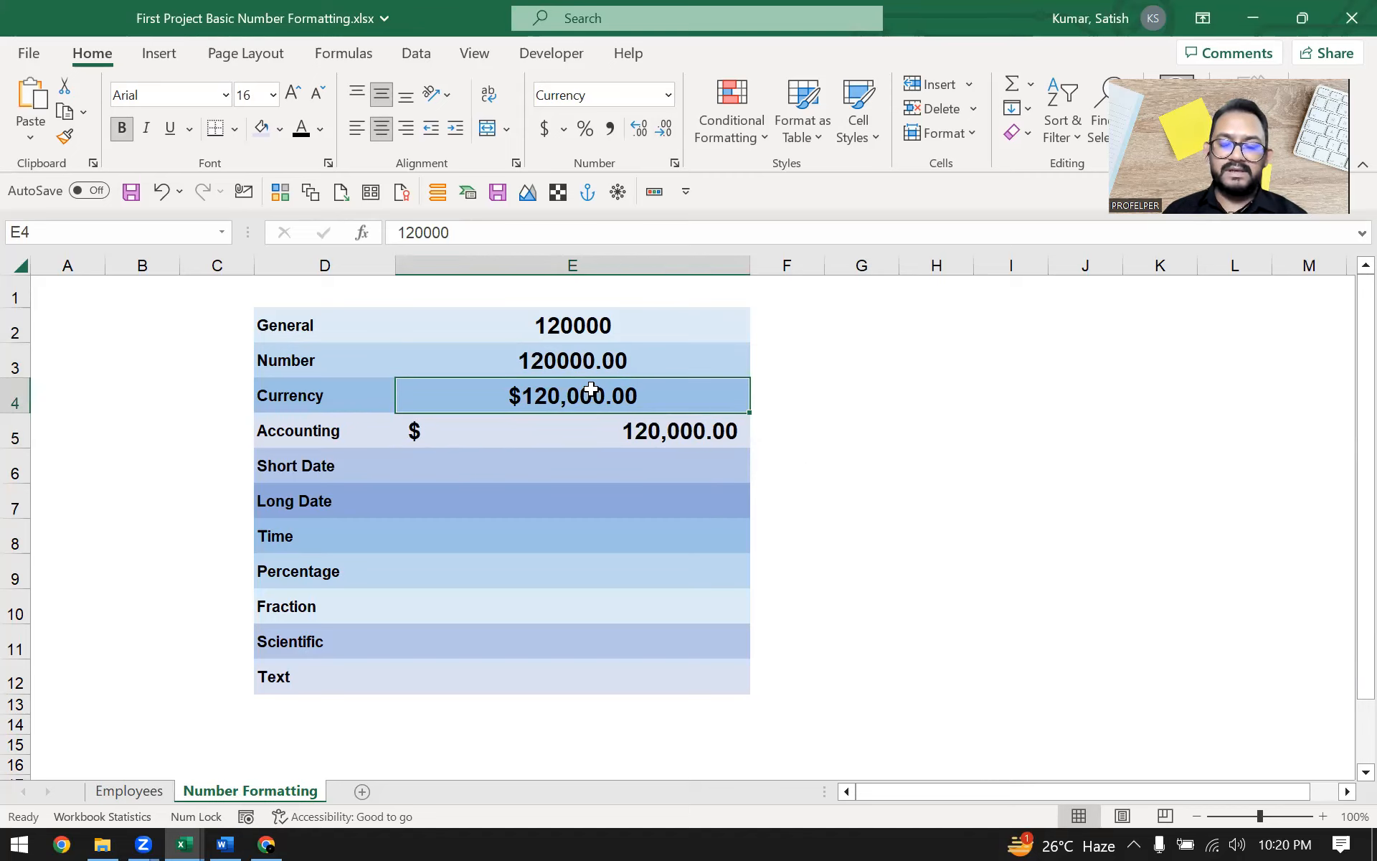
left_click(482, 432)
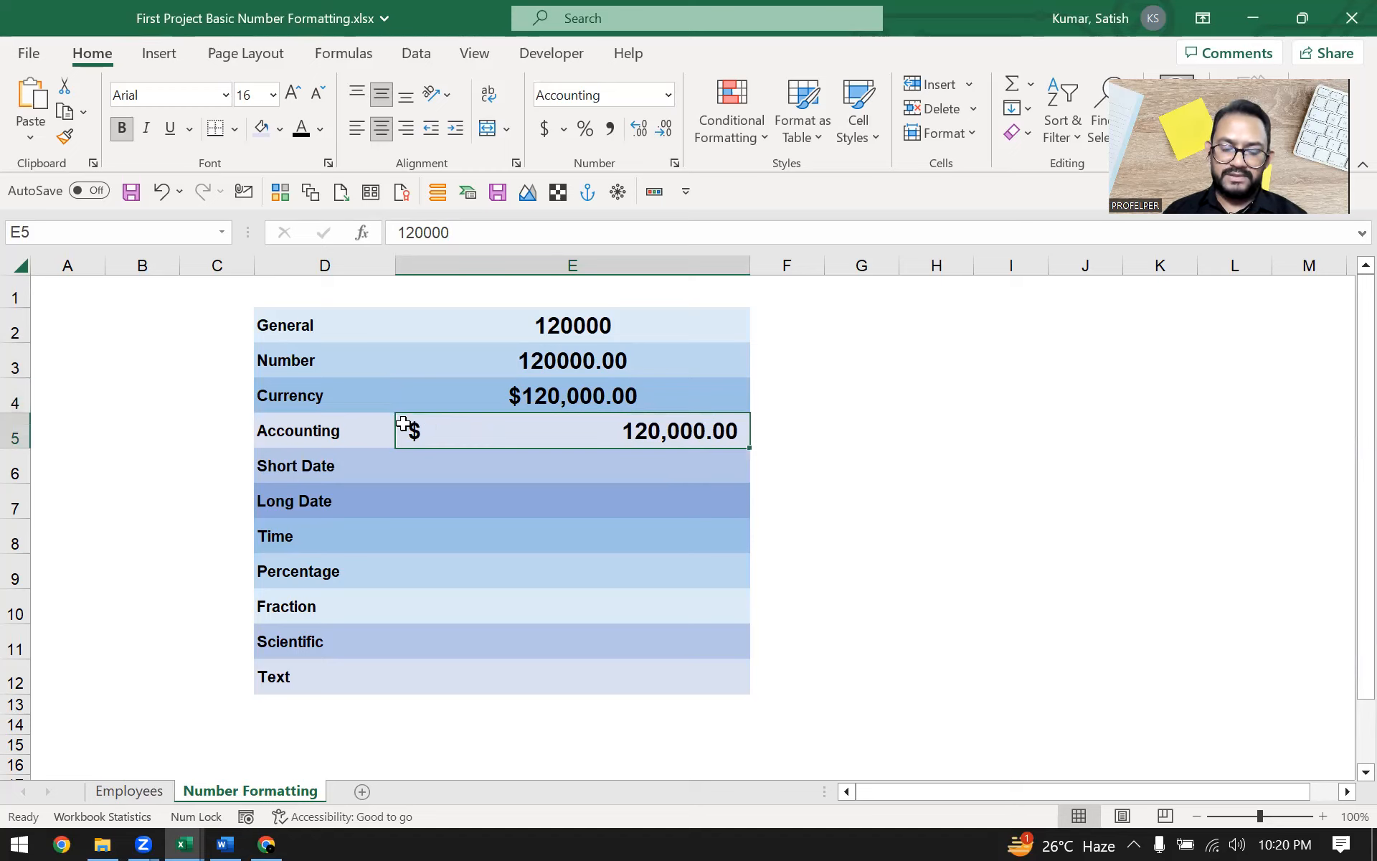
left_click(509, 395)
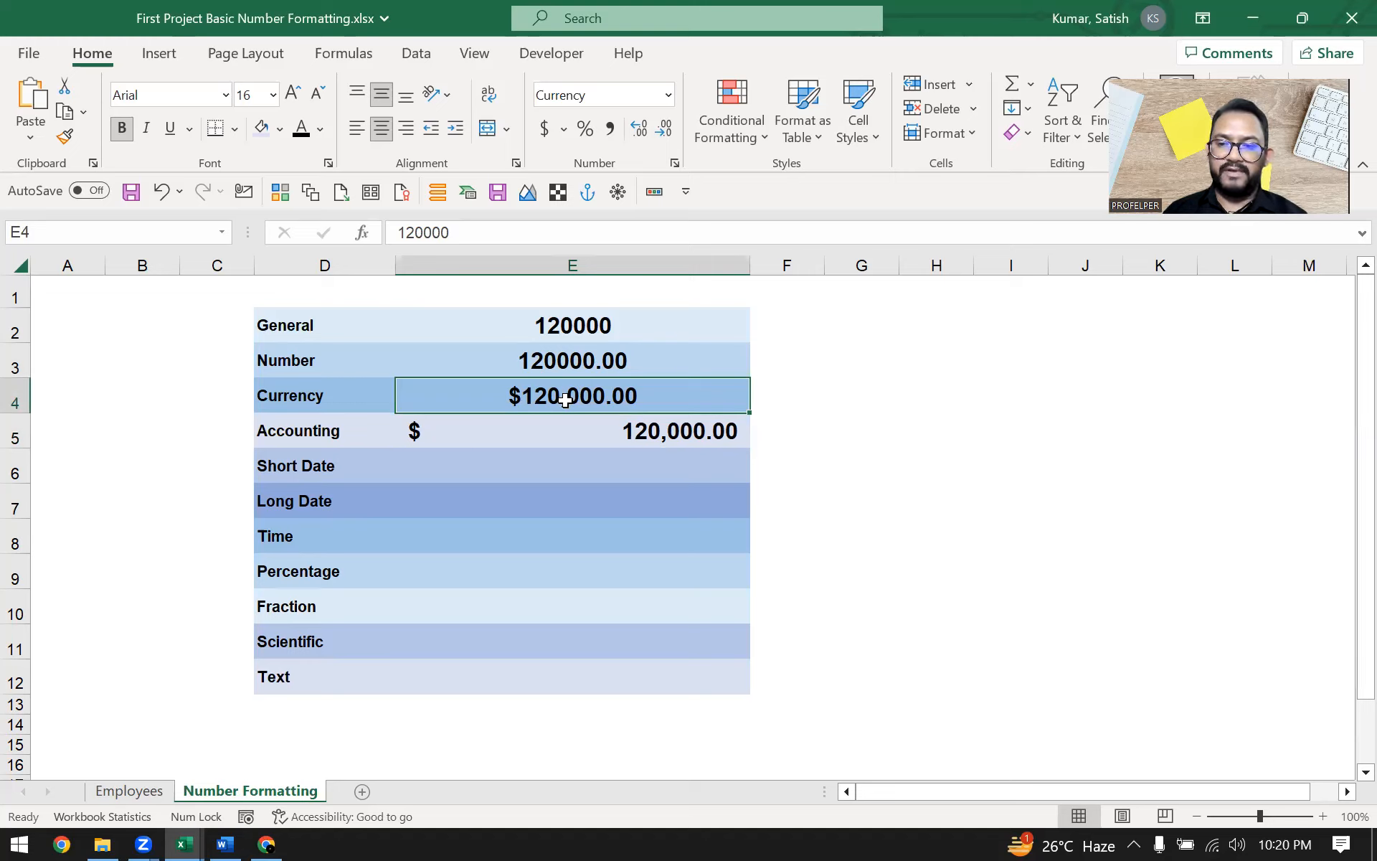
left_click(495, 433)
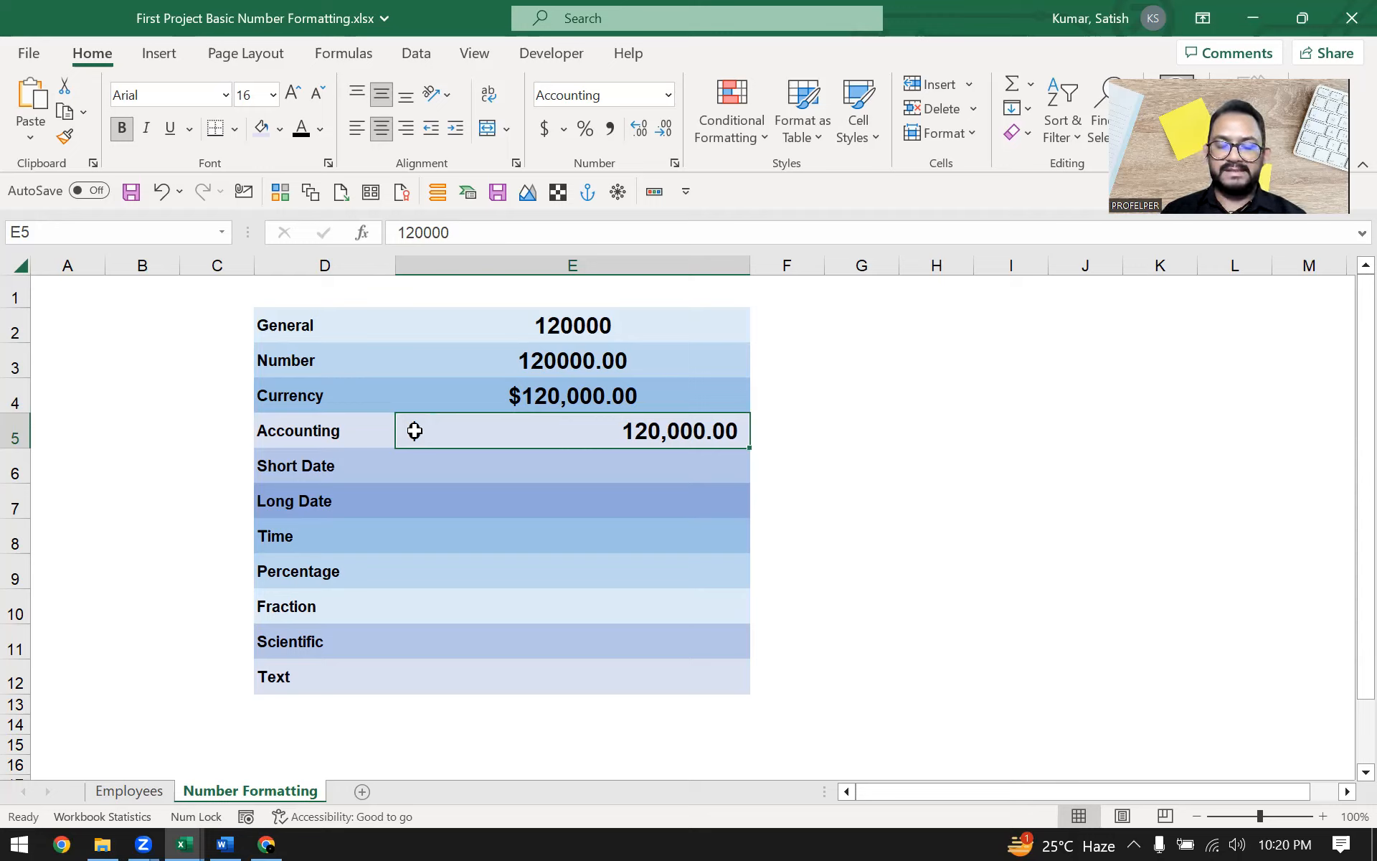
left_click(303, 424)
left_click(538, 425)
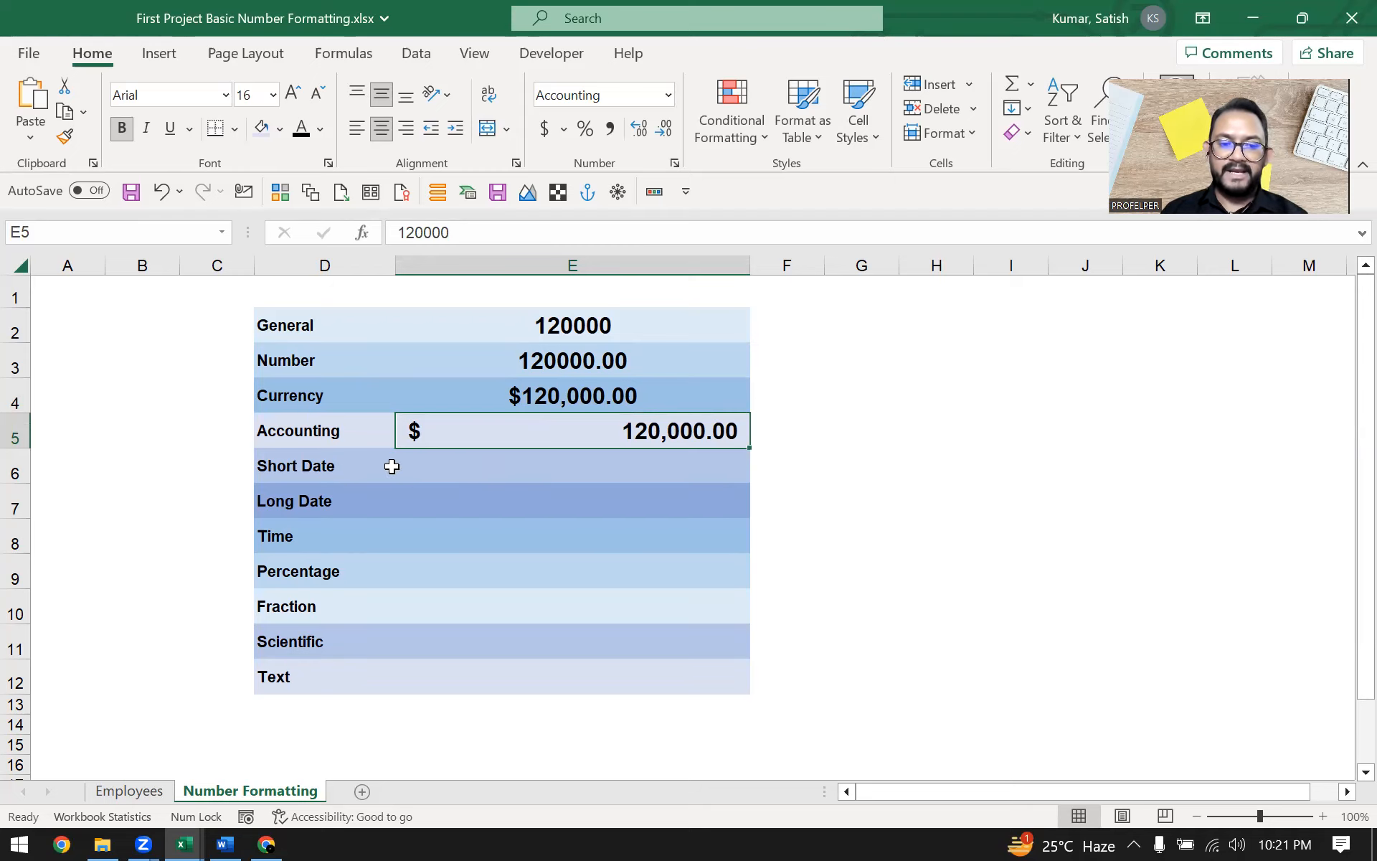
Enter the date 3/4/2023 in the Short Date row's value cell and apply the Short Date format
left_click(392, 466)
left_click(640, 465)
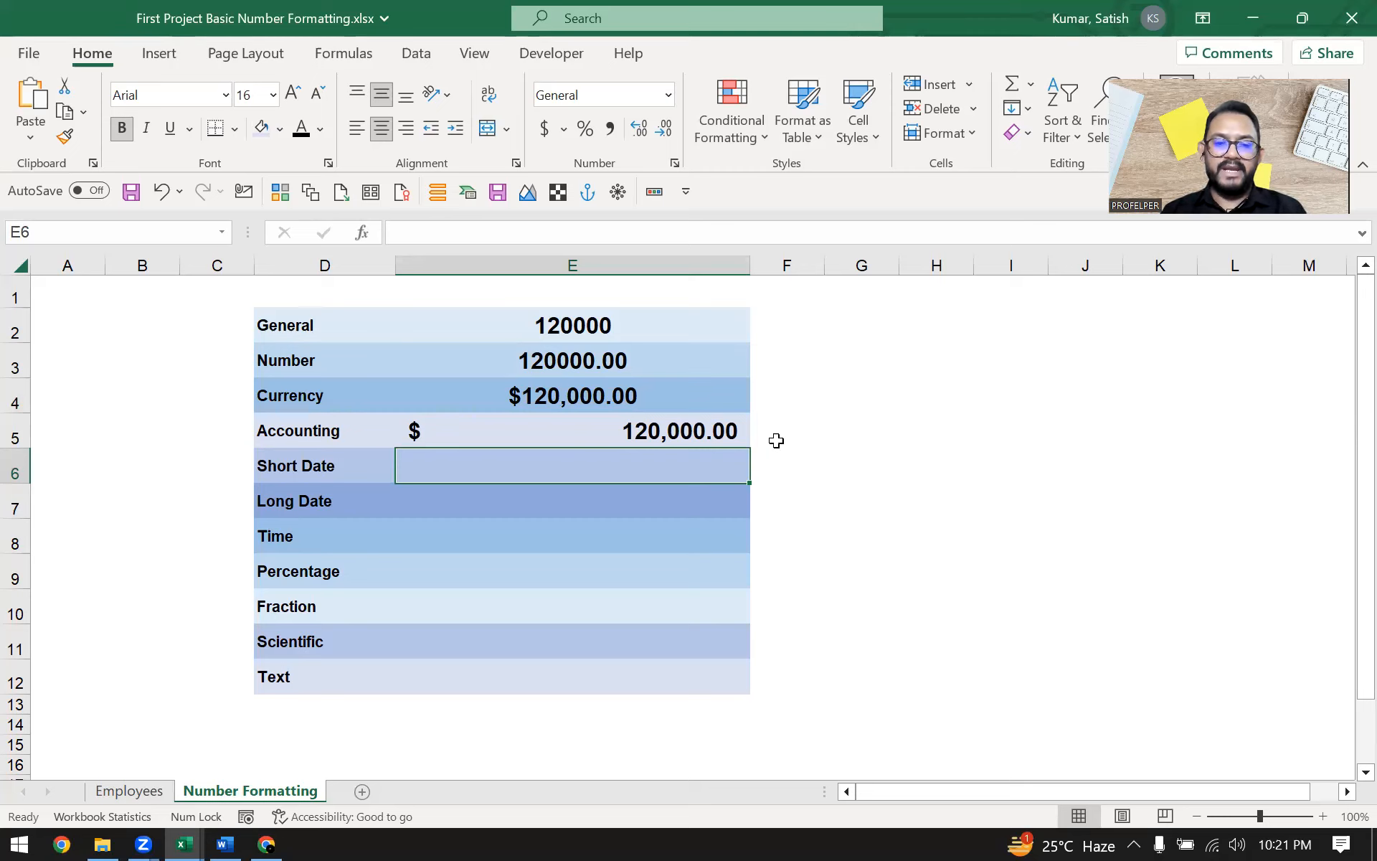
type("3/")
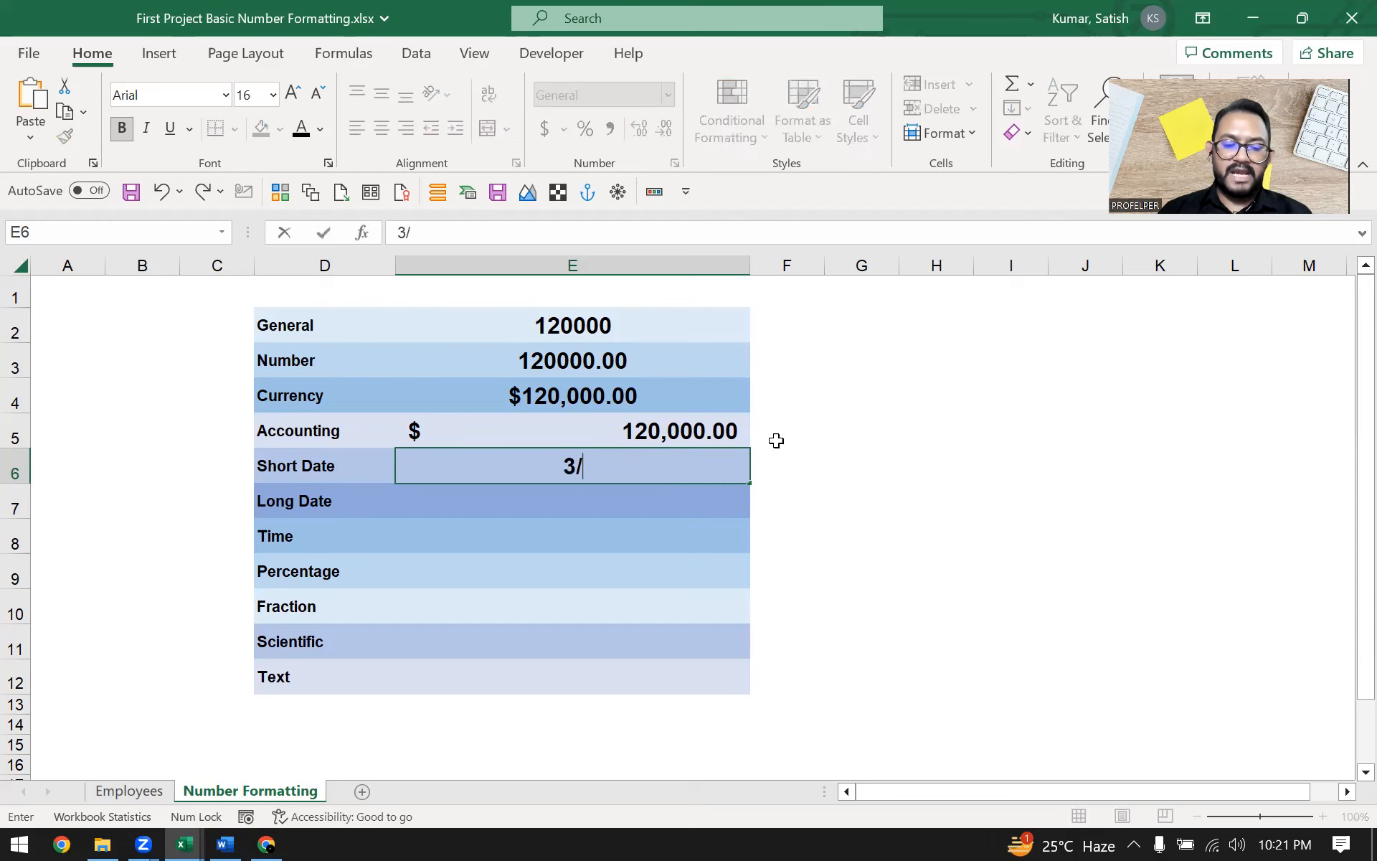
type("4/2023")
key("Return")
key("Up")
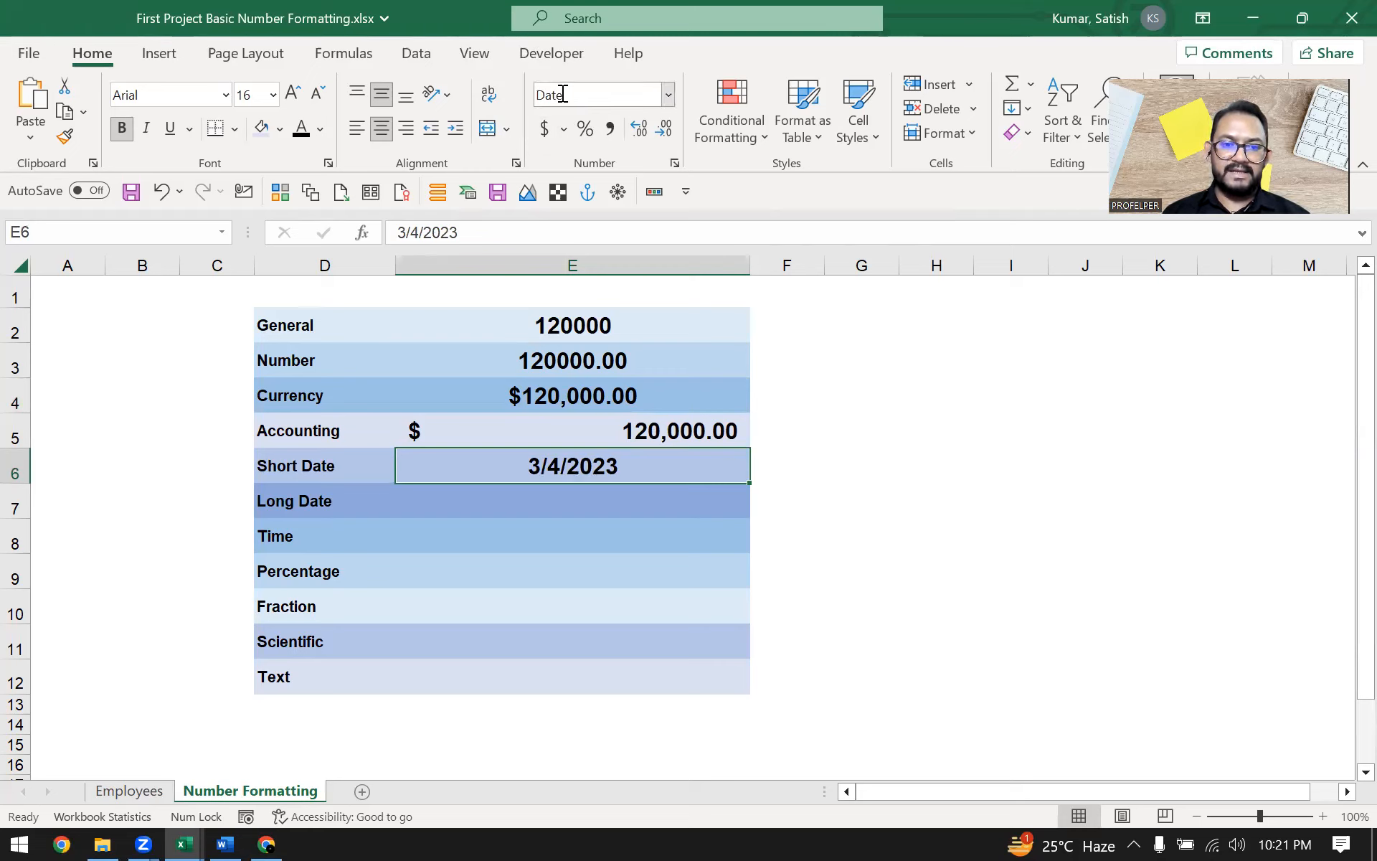
left_click(667, 96)
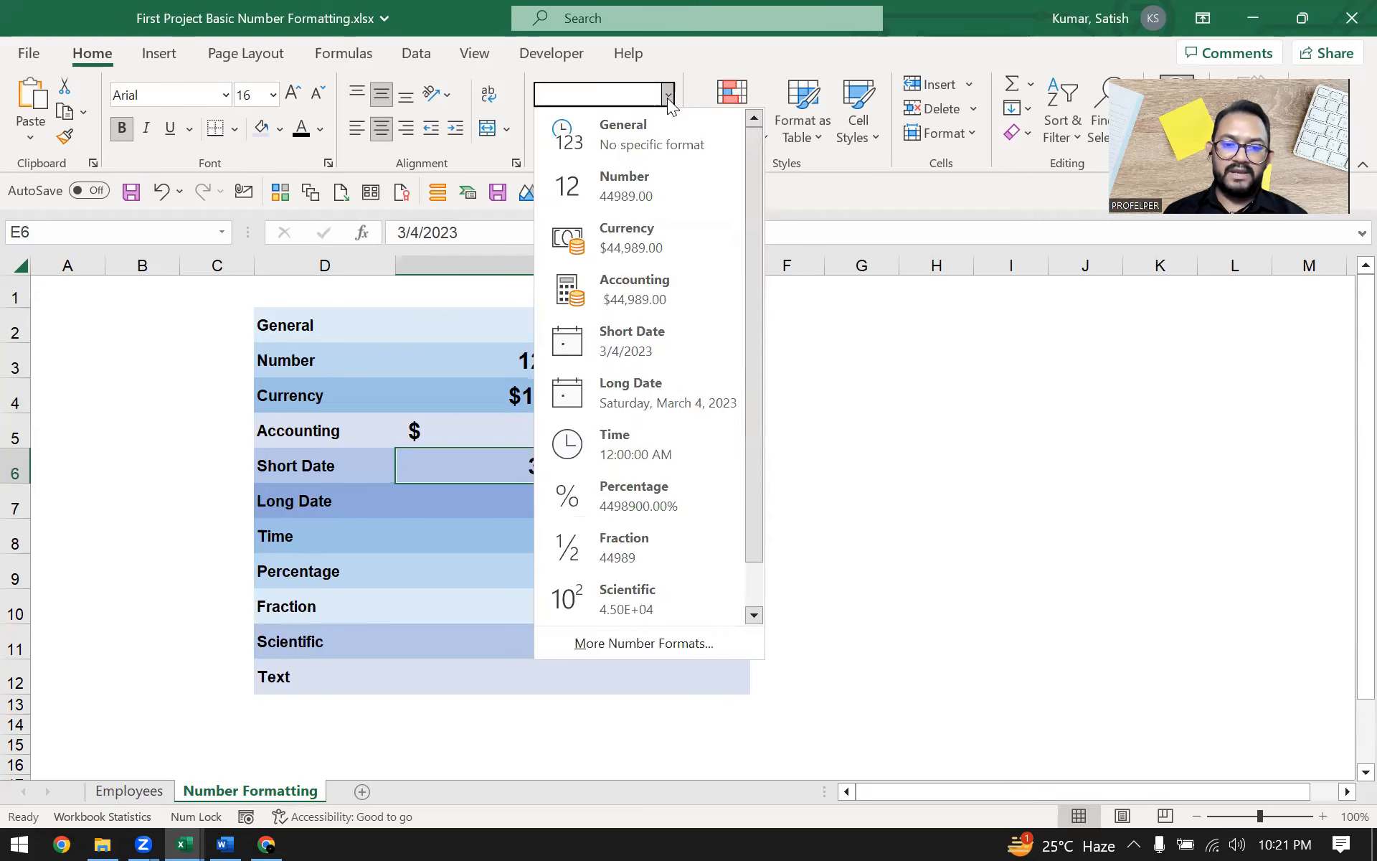
left_click(677, 346)
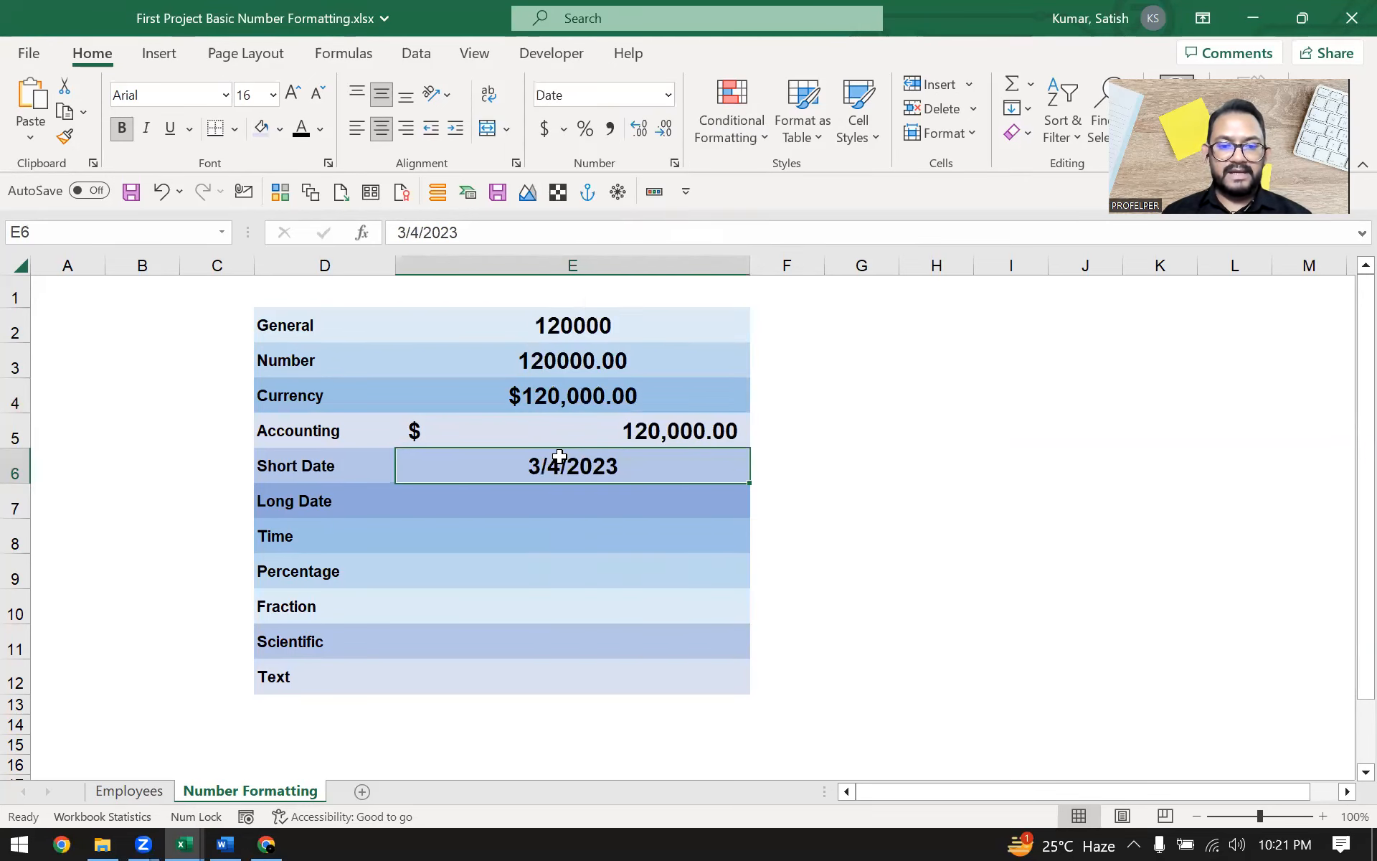
Copy the date 3/4/2023 into the value cell of the Long Date row
double_click(631, 466)
left_click_drag(637, 466, 459, 457)
key("ctrl+c")
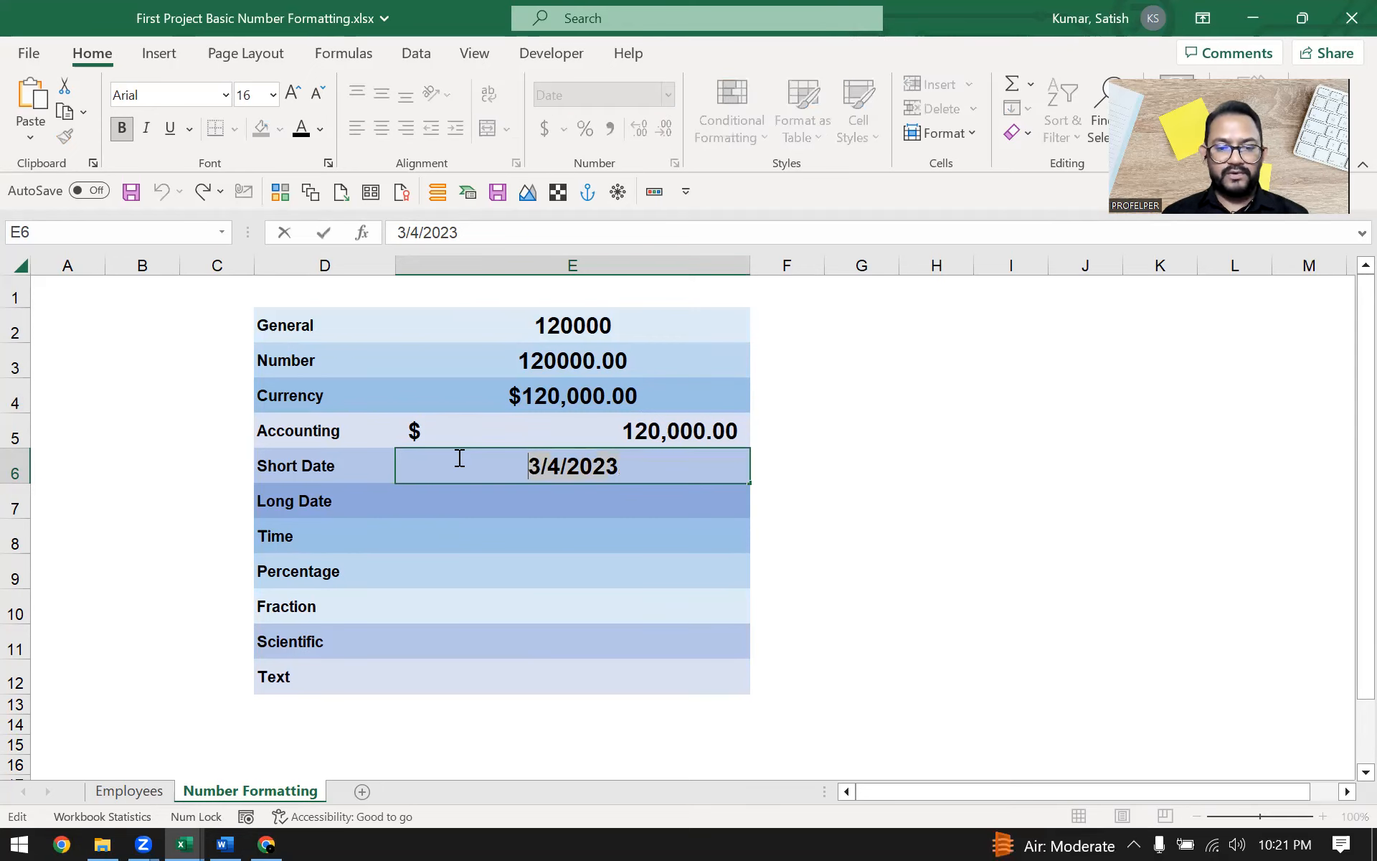
left_click(567, 511)
key("ctrl+v")
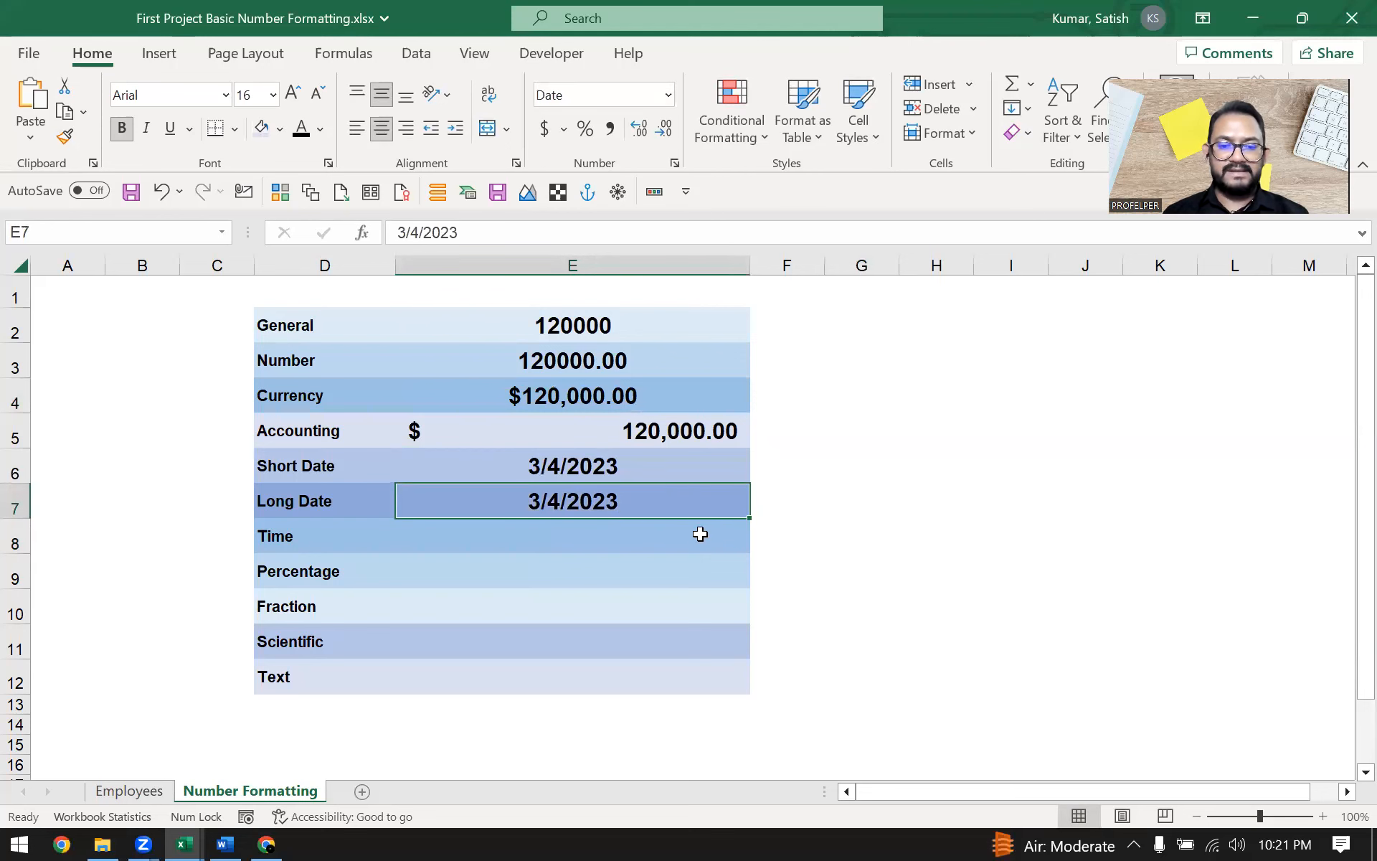
Apply the Long Date format to the date in the Long Date row's value cell
left_click(668, 94)
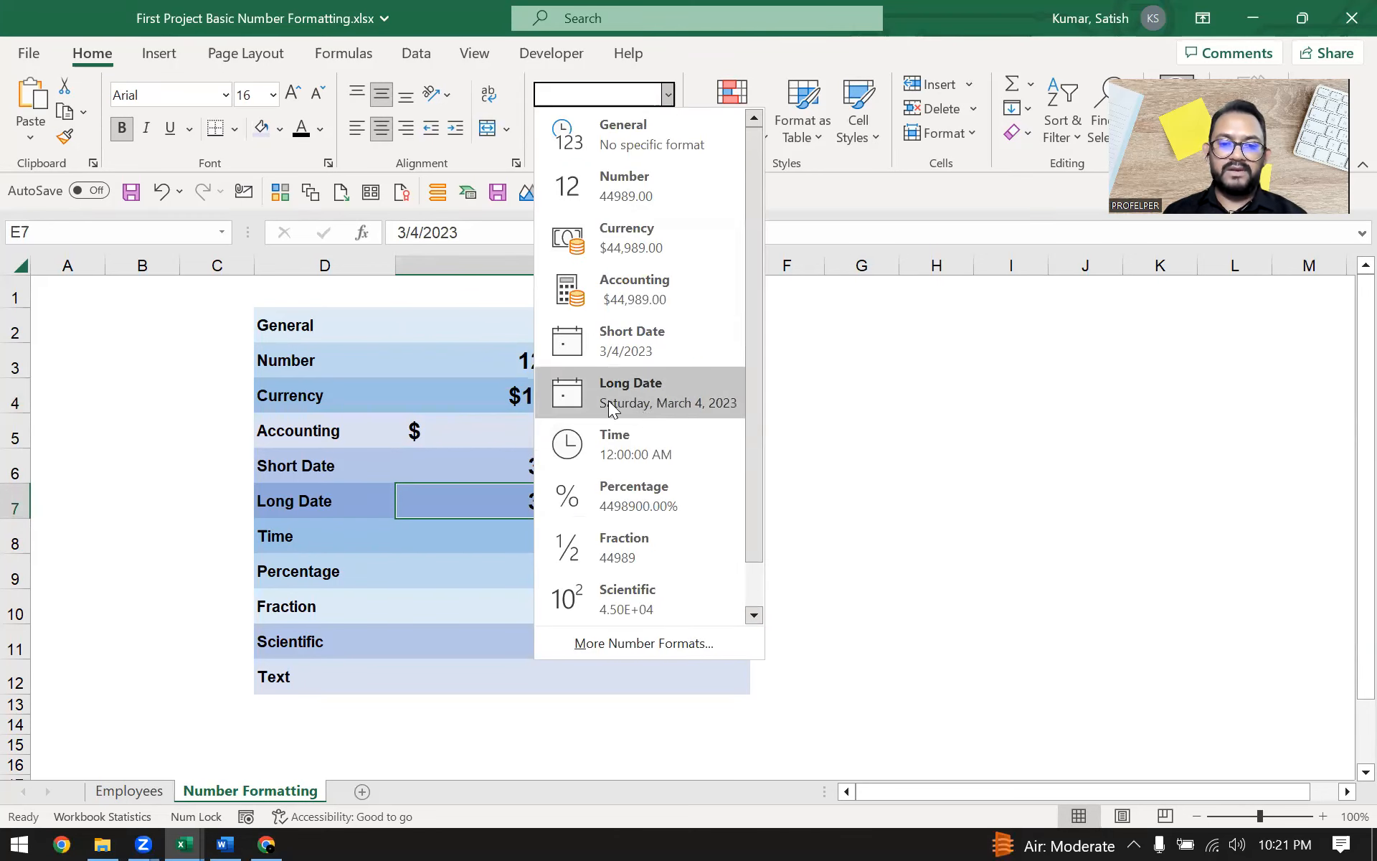
left_click(670, 391)
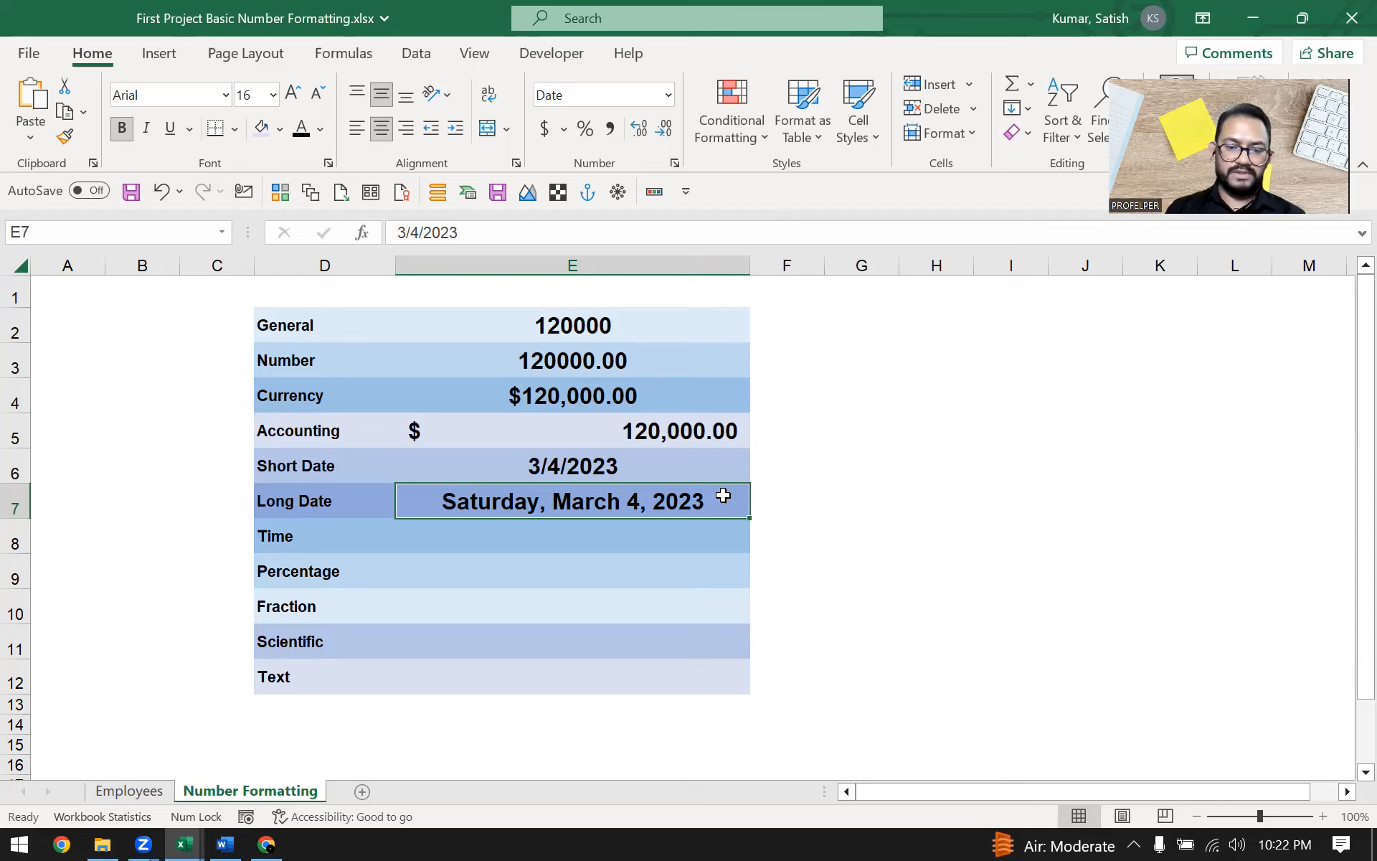
Enter 12:34 in the Time row's value cell and apply the Time format to it
left_click(589, 531)
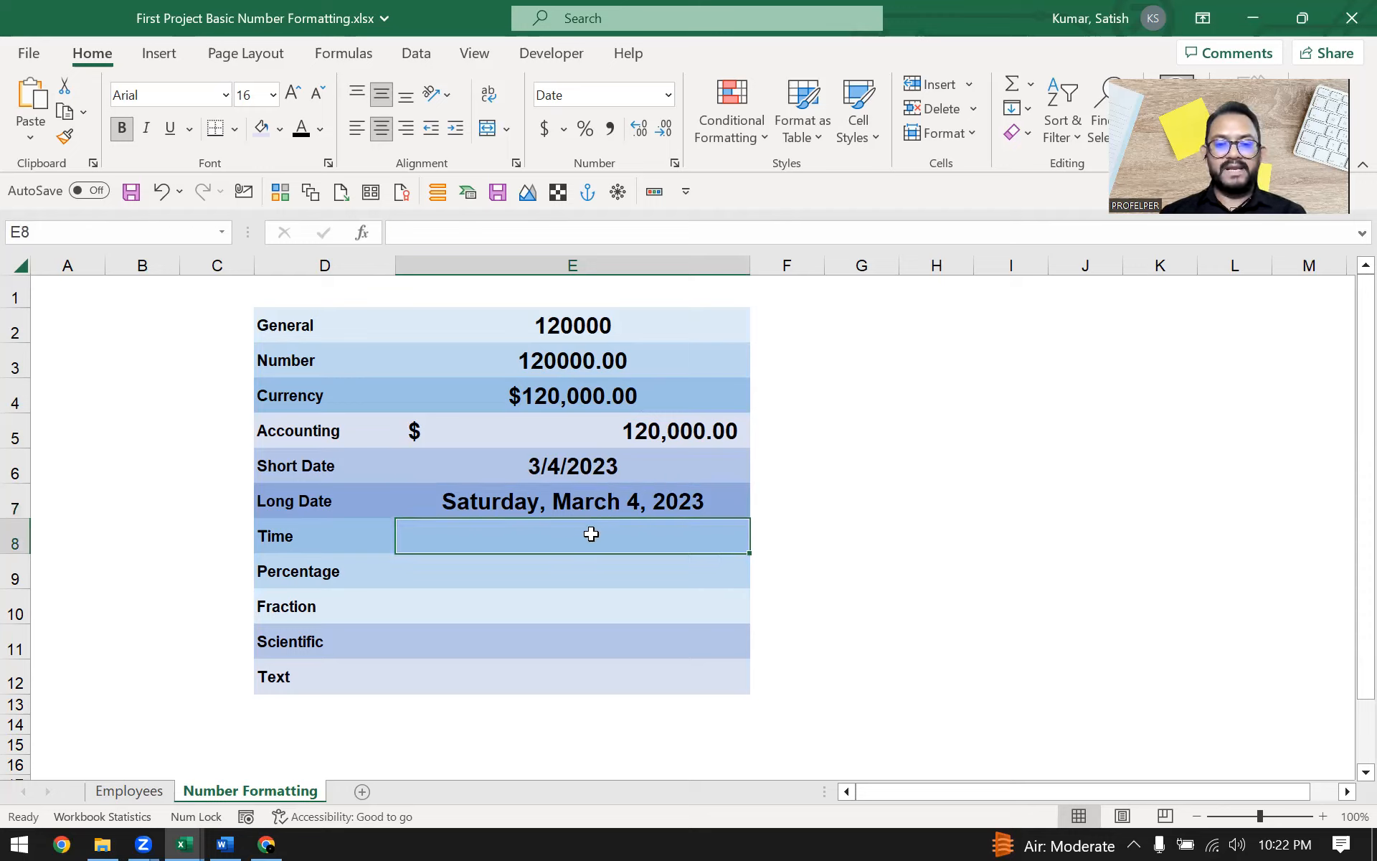
type("12:")
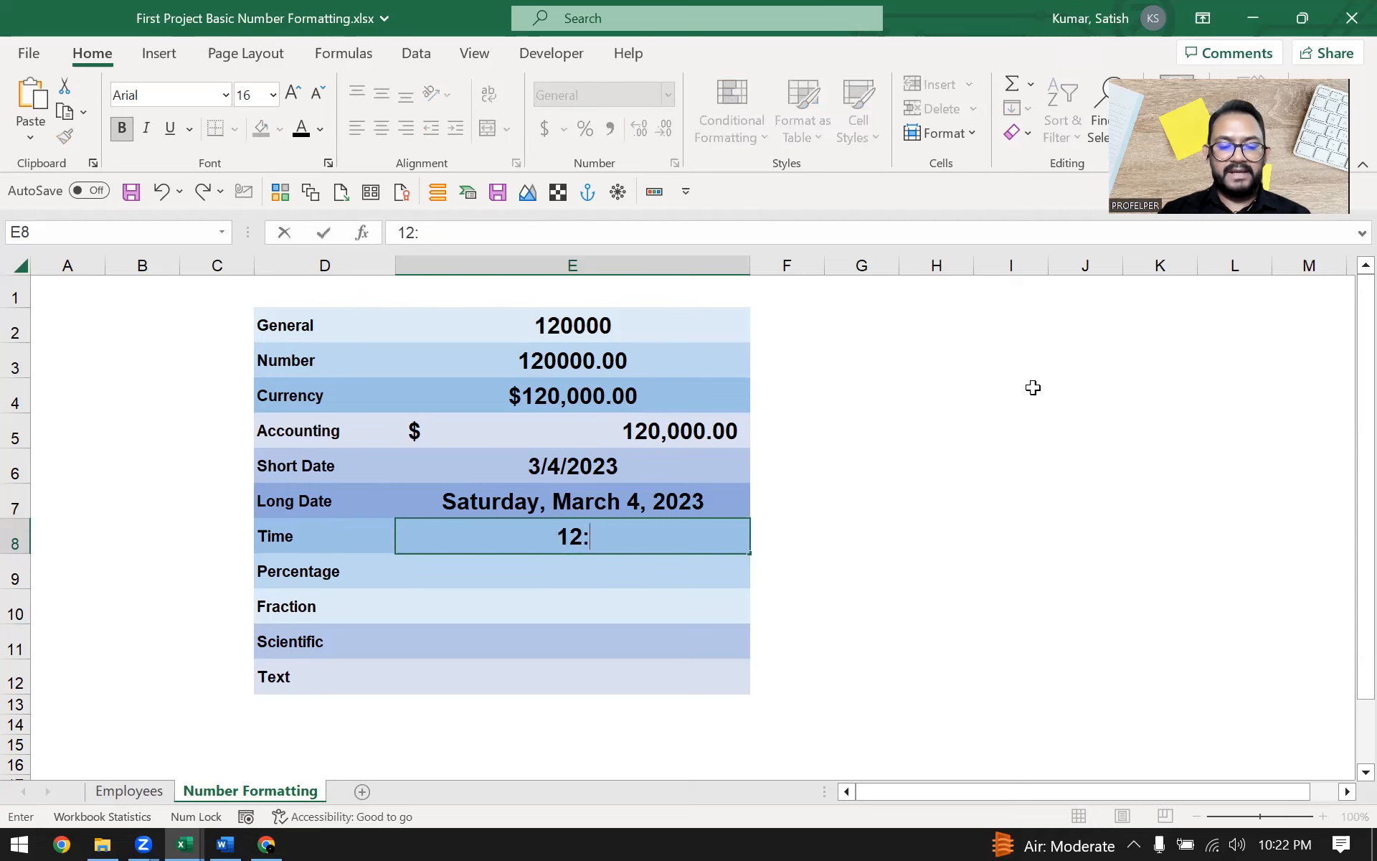
type("34")
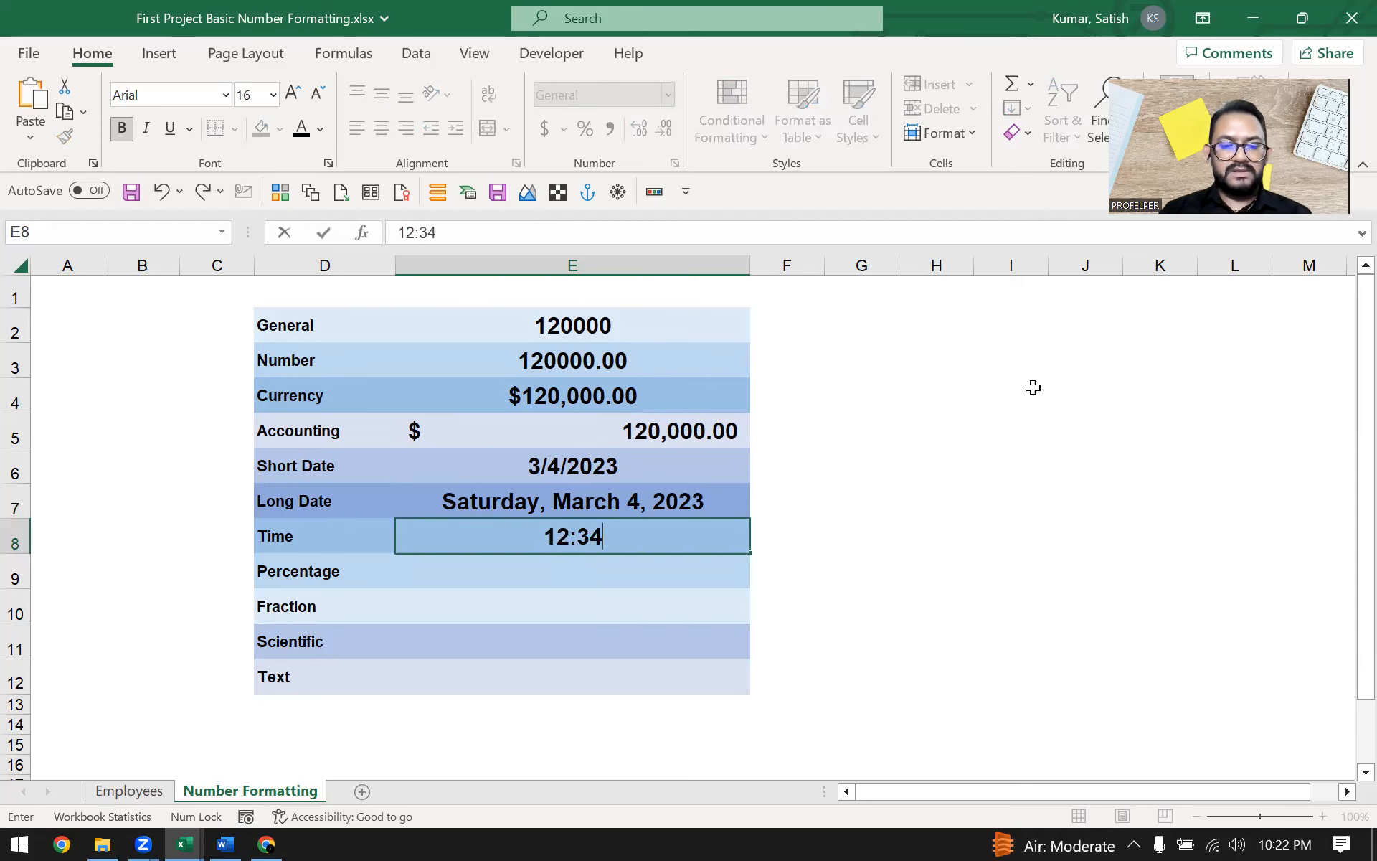
key("Return")
key("Up")
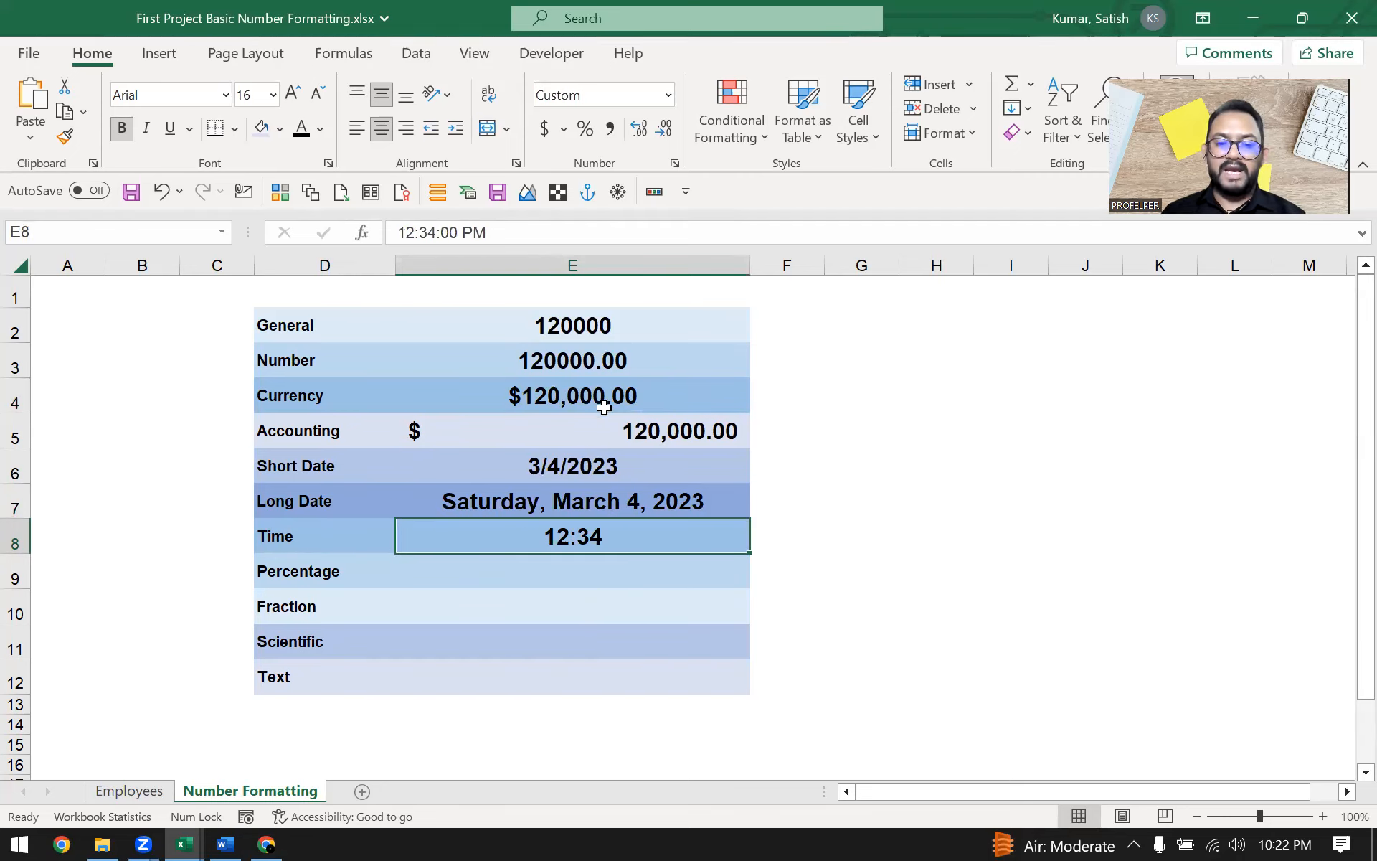
left_click(668, 96)
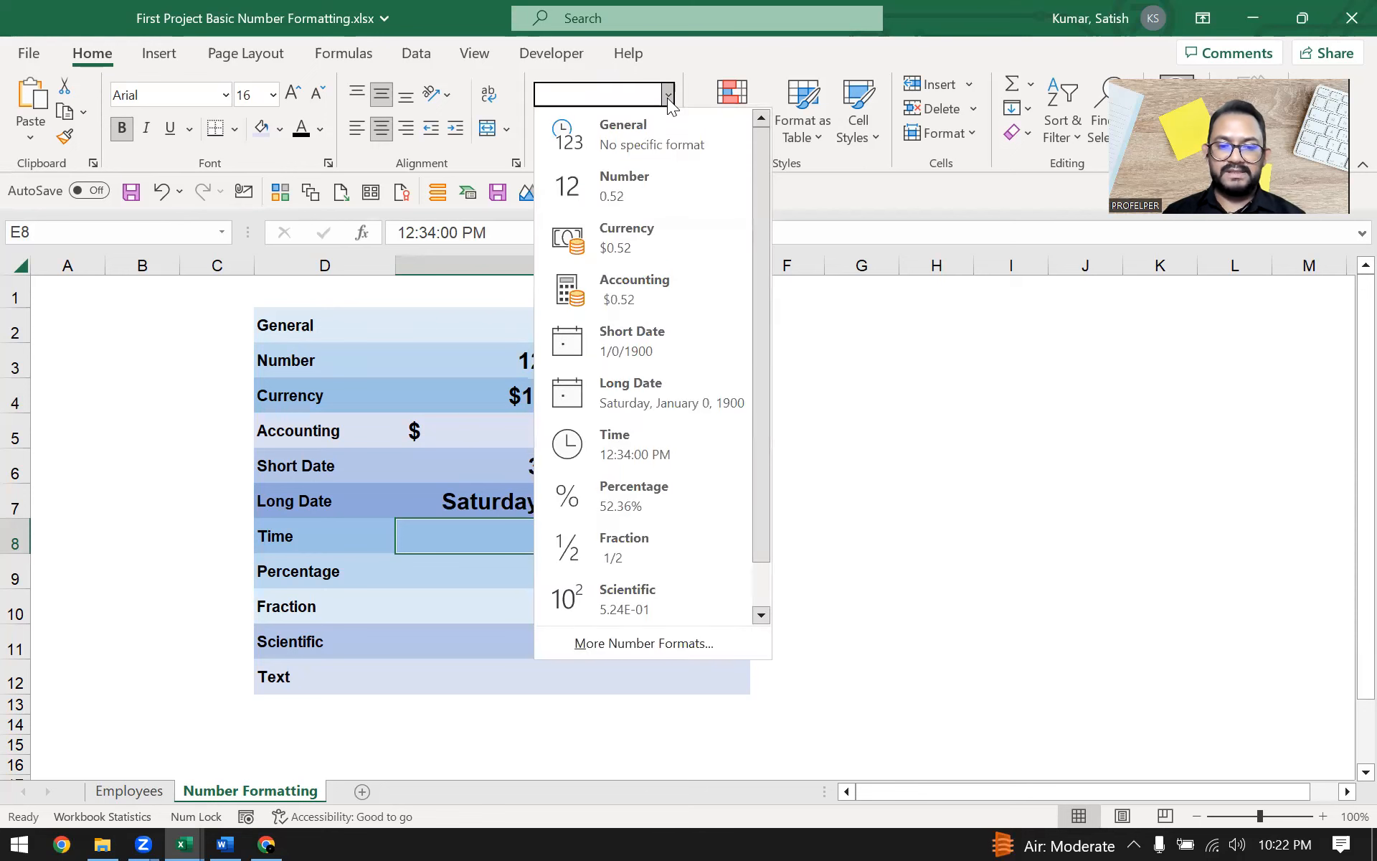
left_click(667, 95)
left_click(667, 94)
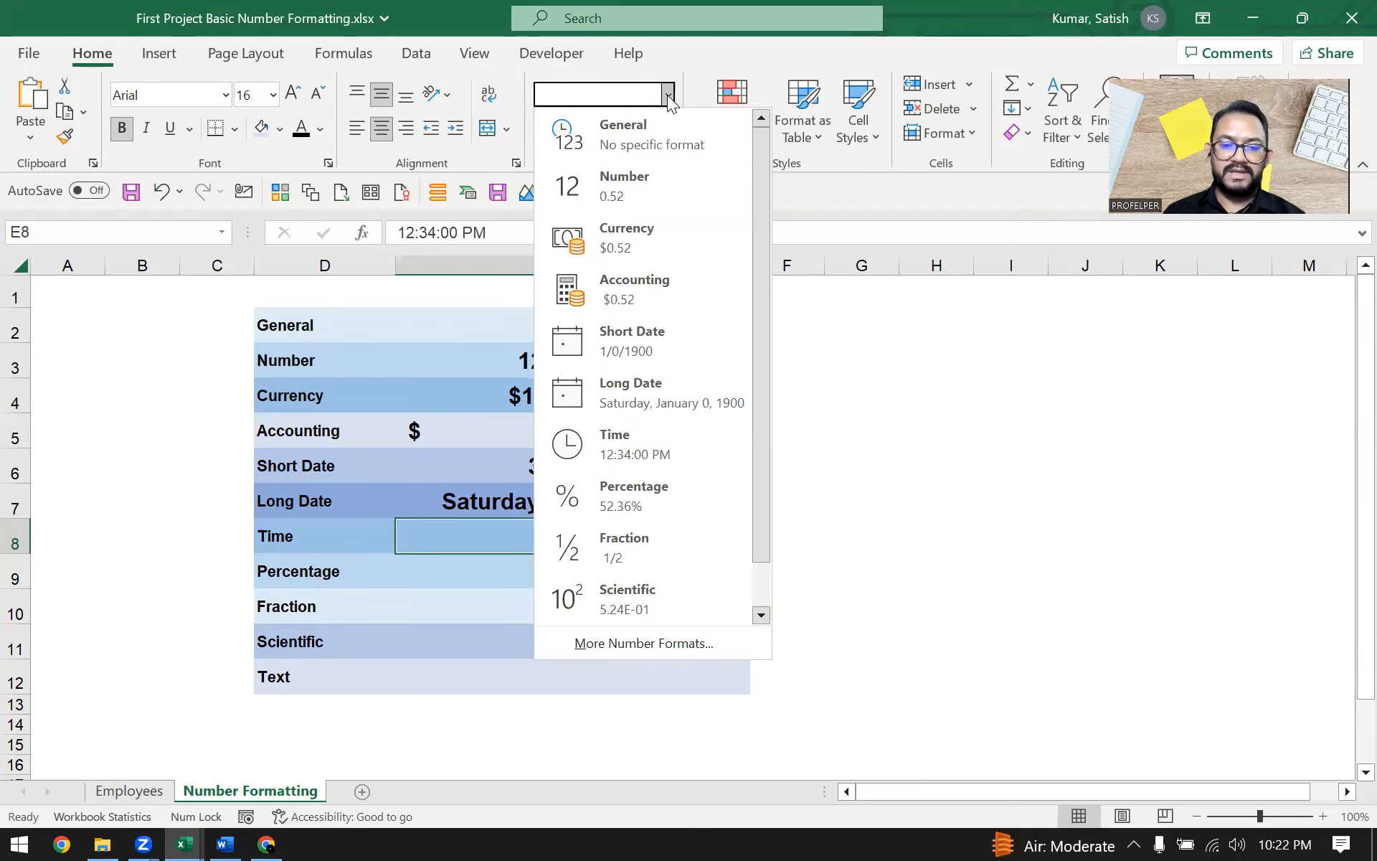
left_click(649, 455)
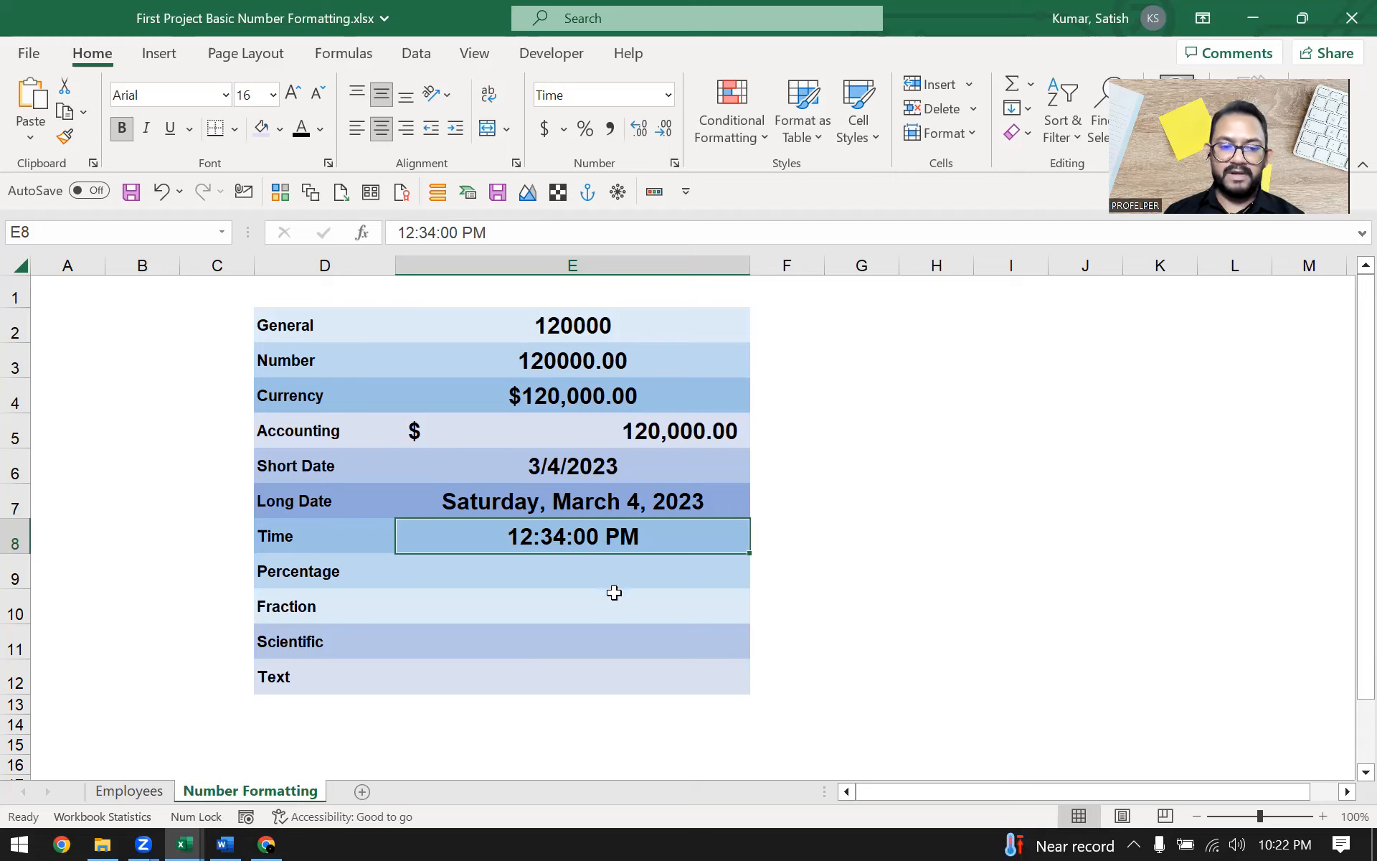
Beside the table, enter a Year heading with the years 2021 and 2022 below it
left_click(563, 572)
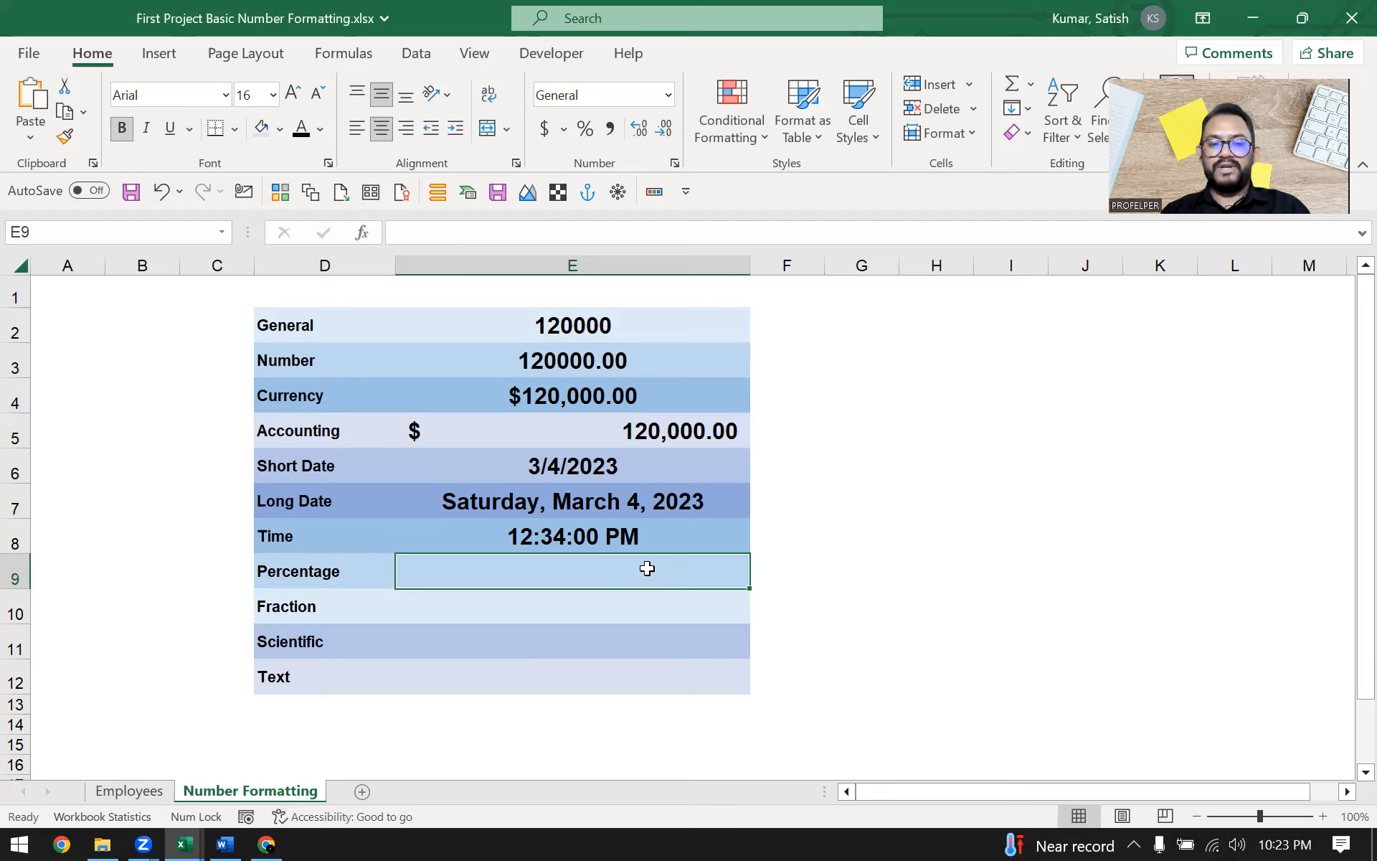
key("Right")
key("Right")
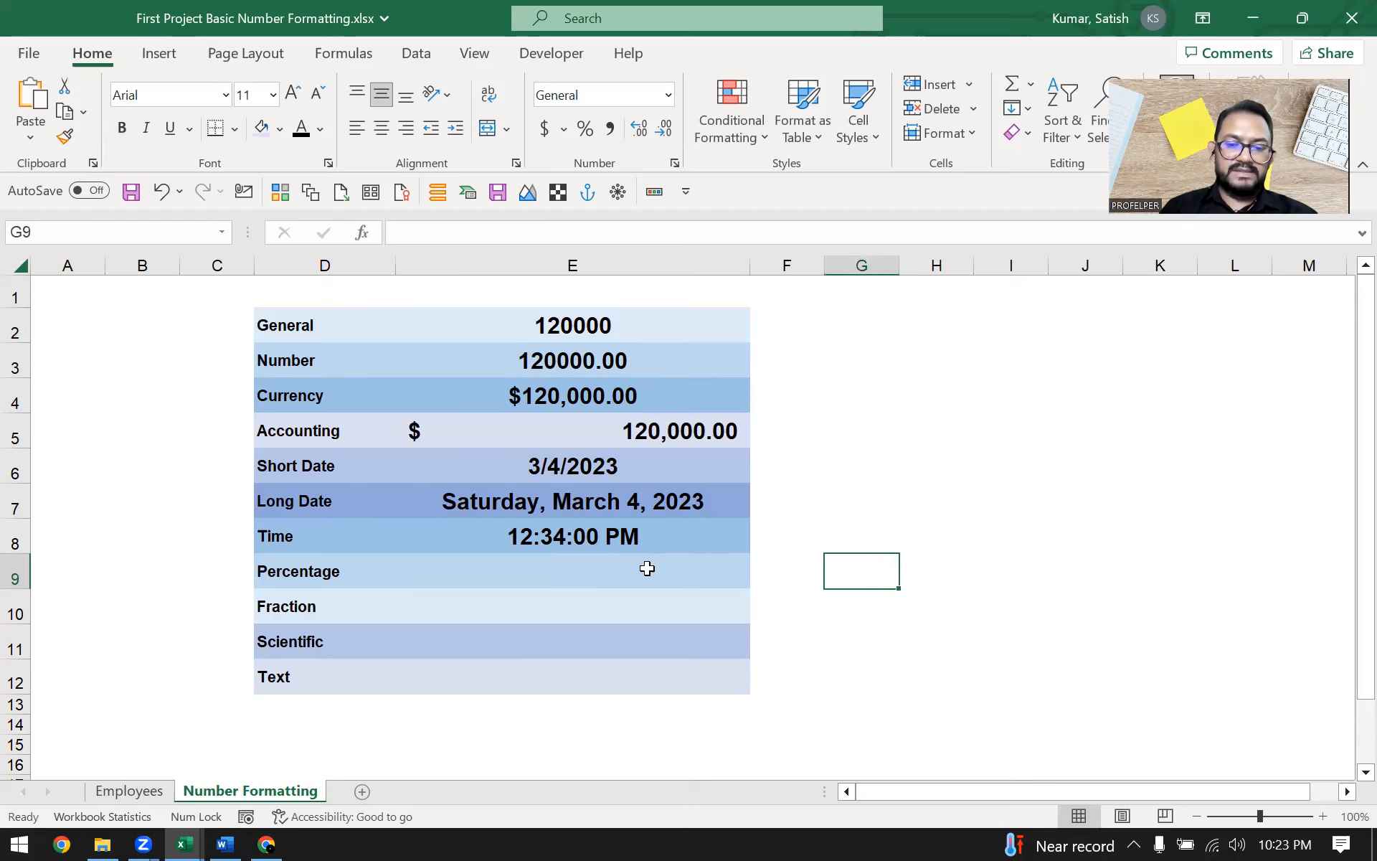
key("Up")
type("year")
key("Return")
key("Up")
type("Year")
key("Return")
type("2021")
key("Return")
type("2022")
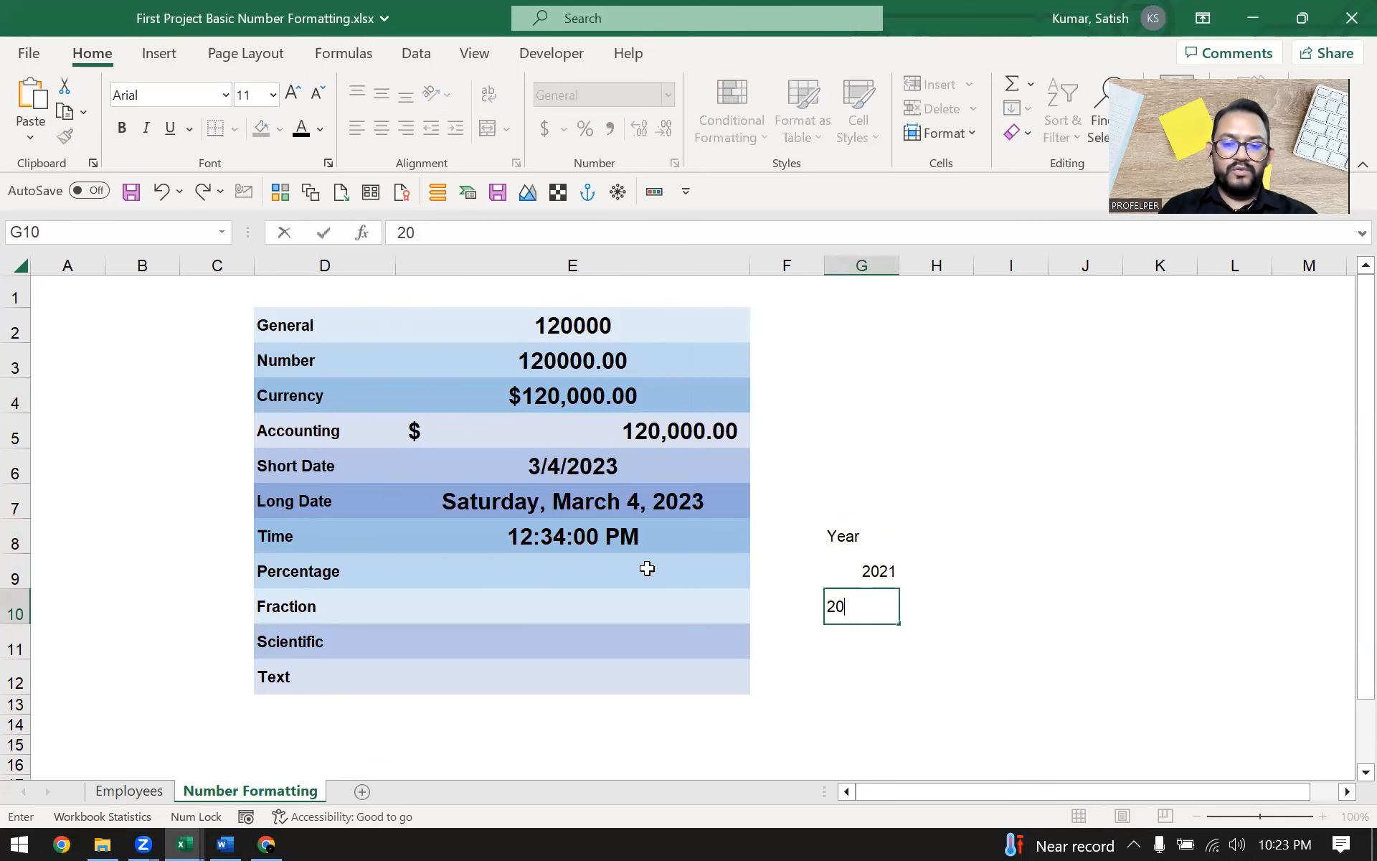
key("ctrl+Return")
Add a Sales heading next to Year with sales of 120000 for 2021 and 140000 for 2022
key("Up")
key("Up")
key("Right")
type("Sales")
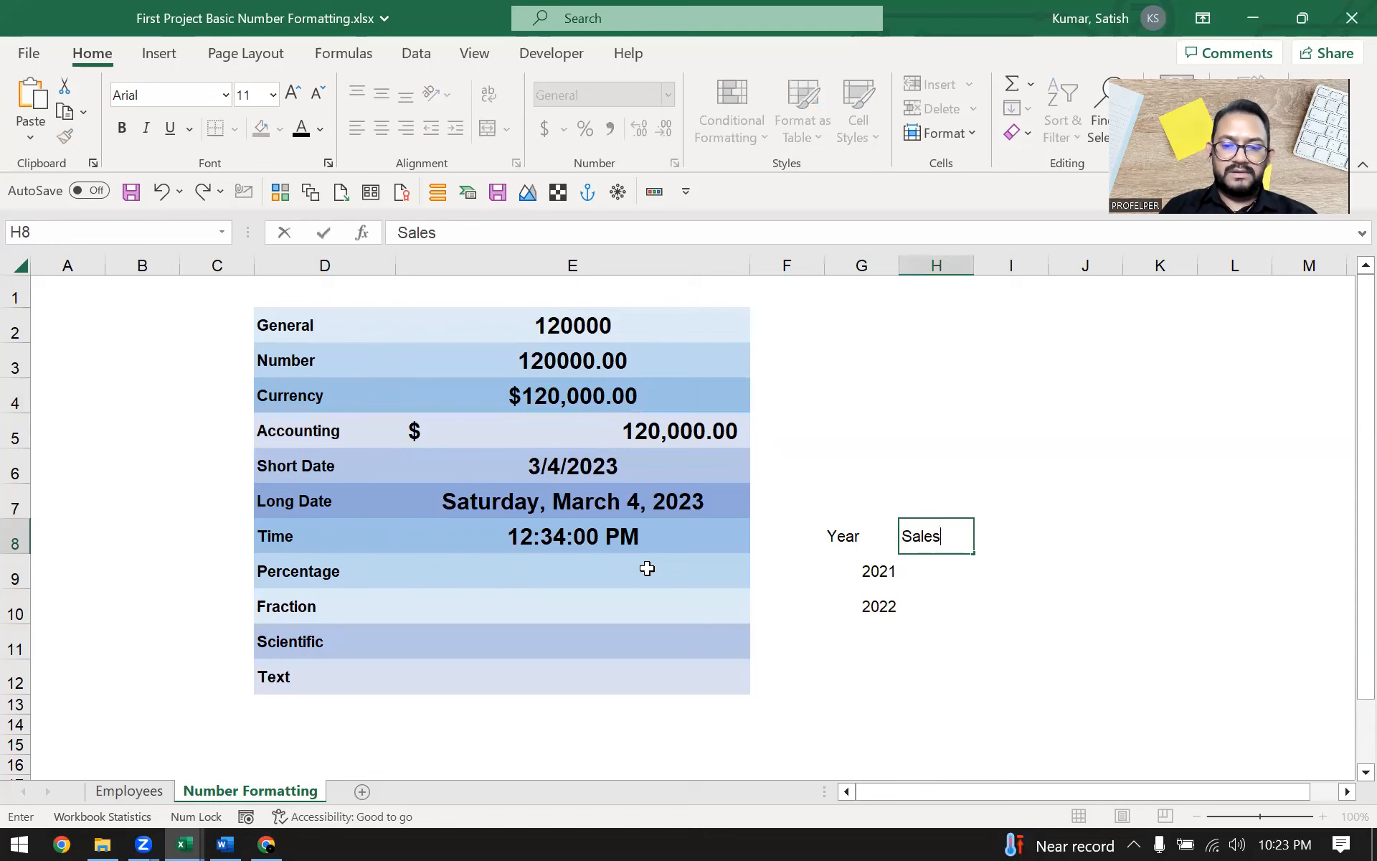
key("Return")
type("12-00")
key("Escape")
type("120000")
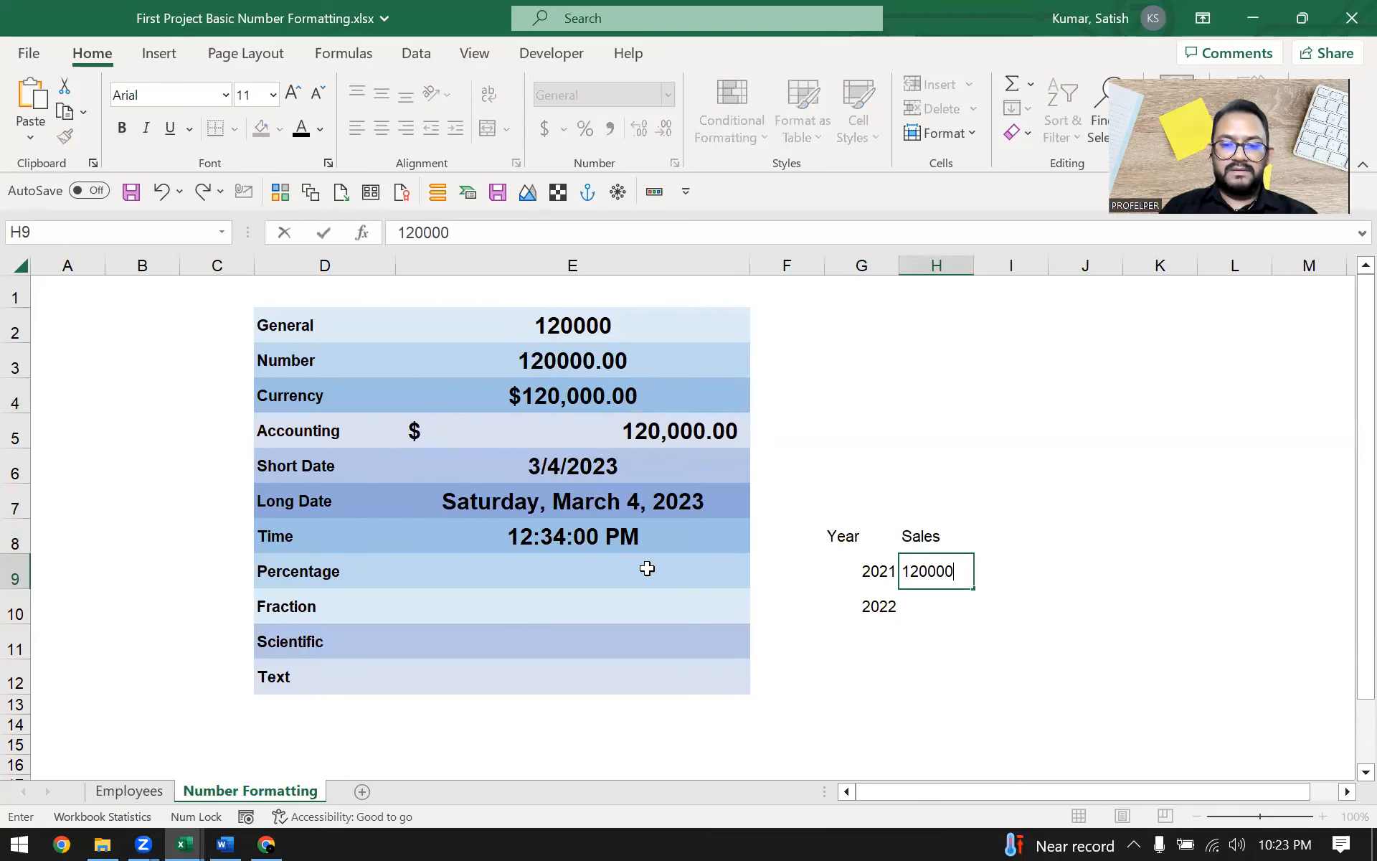
key("Return")
key("ctrl+apostrophe")
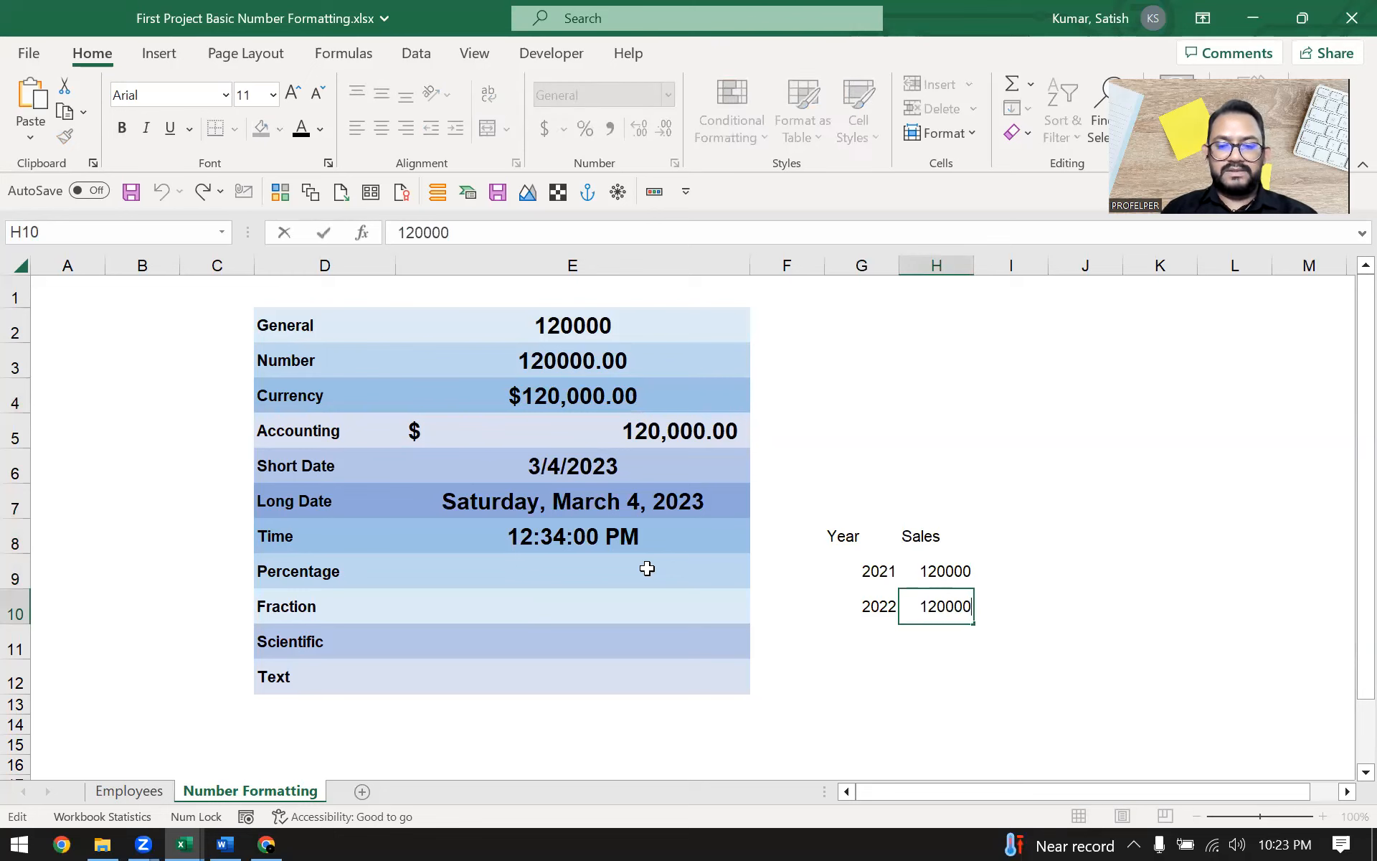
key("BackSpace")
type("4")
key("ctrl+Return")
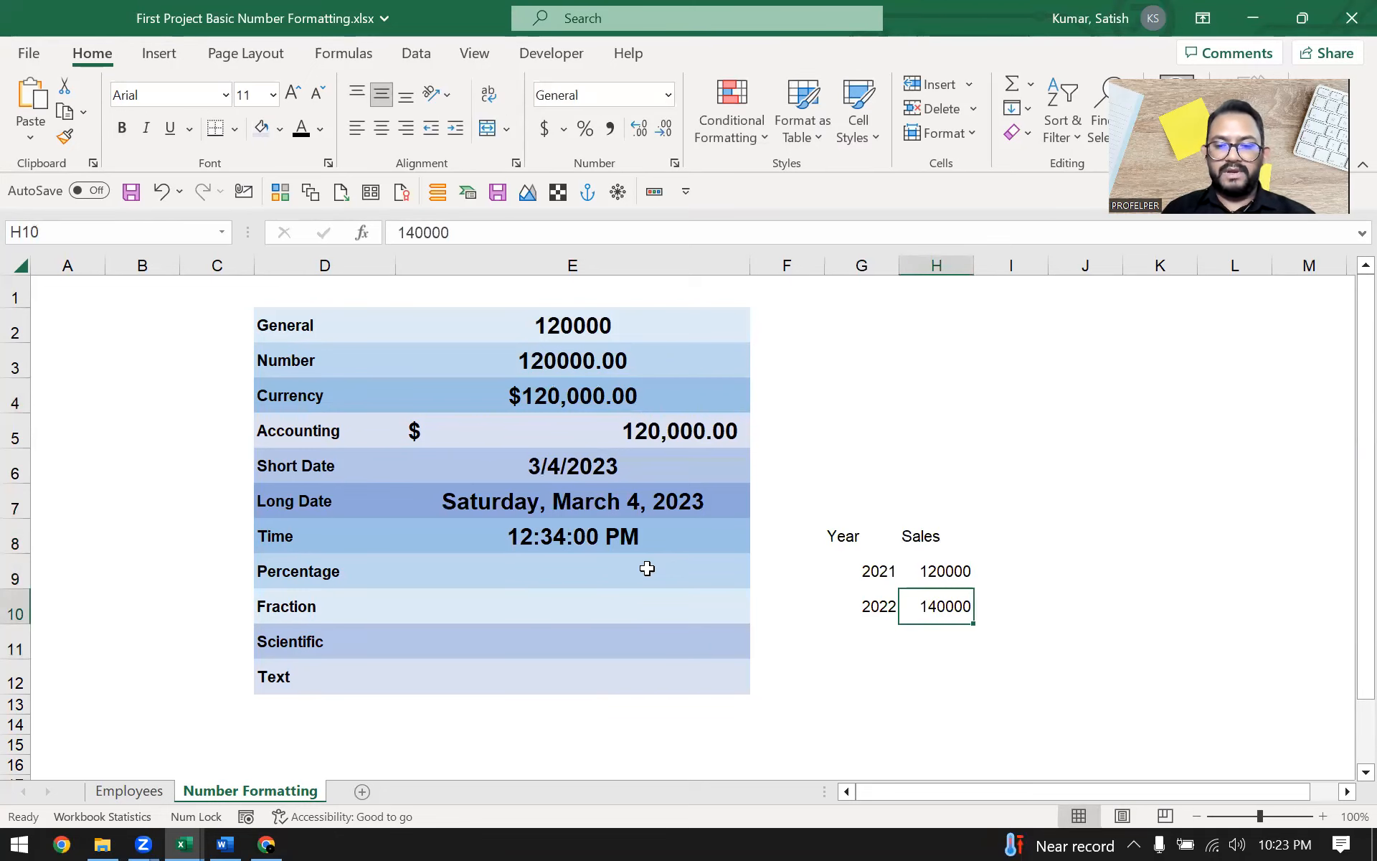
Enter the growth formula =H10/H9-1 in the Percentage row's value cell
key("Left")
key("Up")
key("Left")
key("Left")
key("Left")
key("Right")
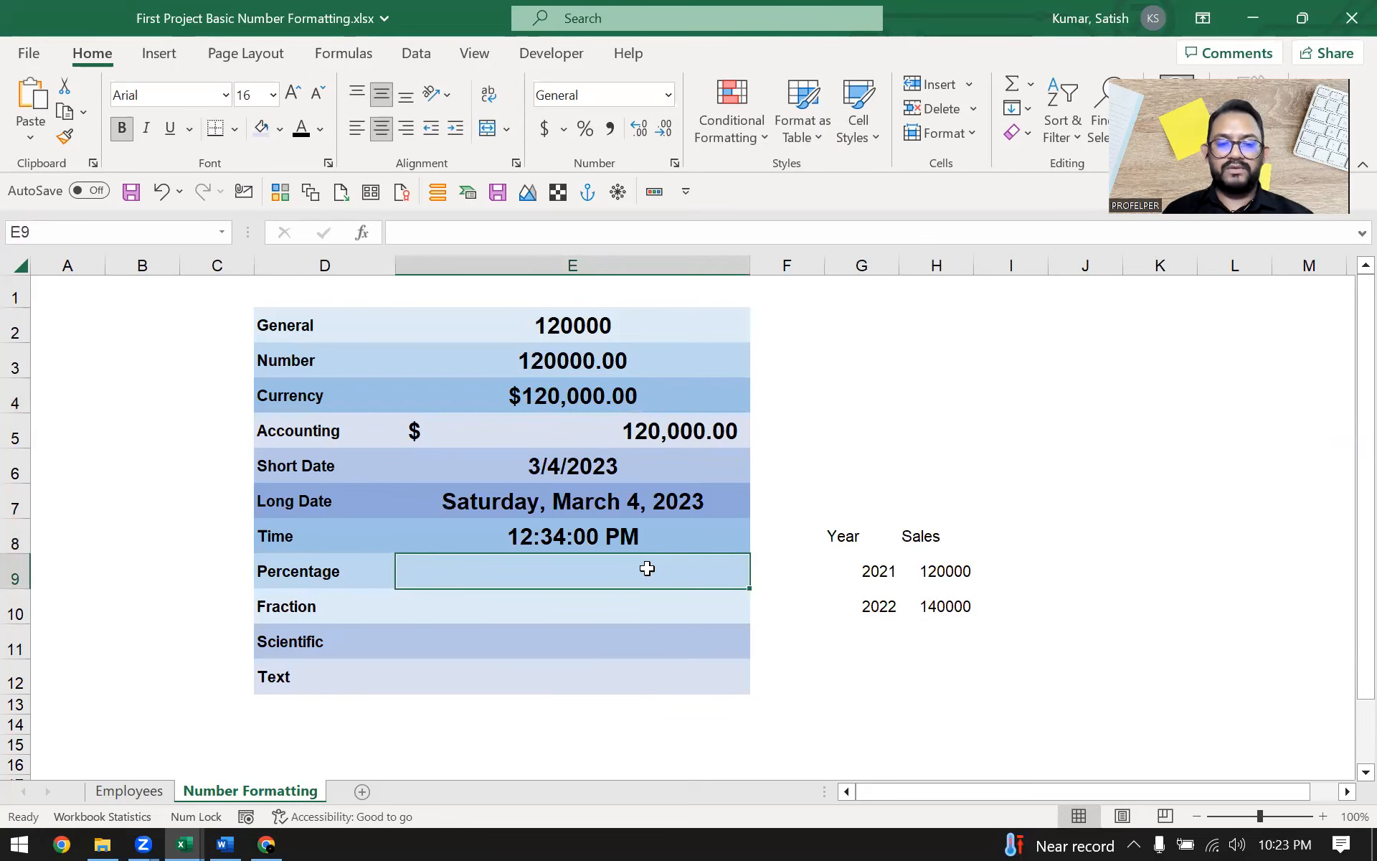
type("=")
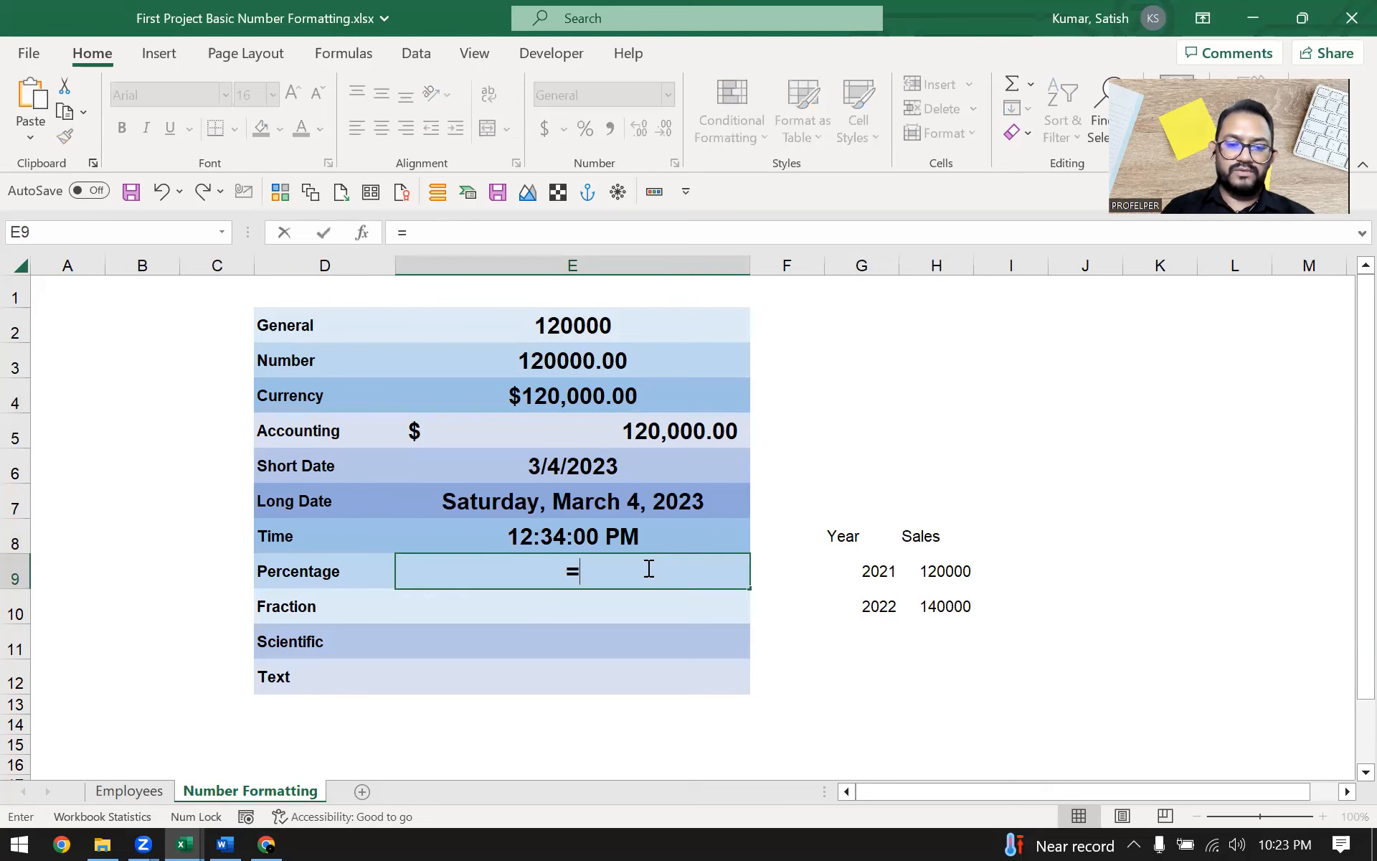
key("Right")
key("Right")
key("Right")
key("Down")
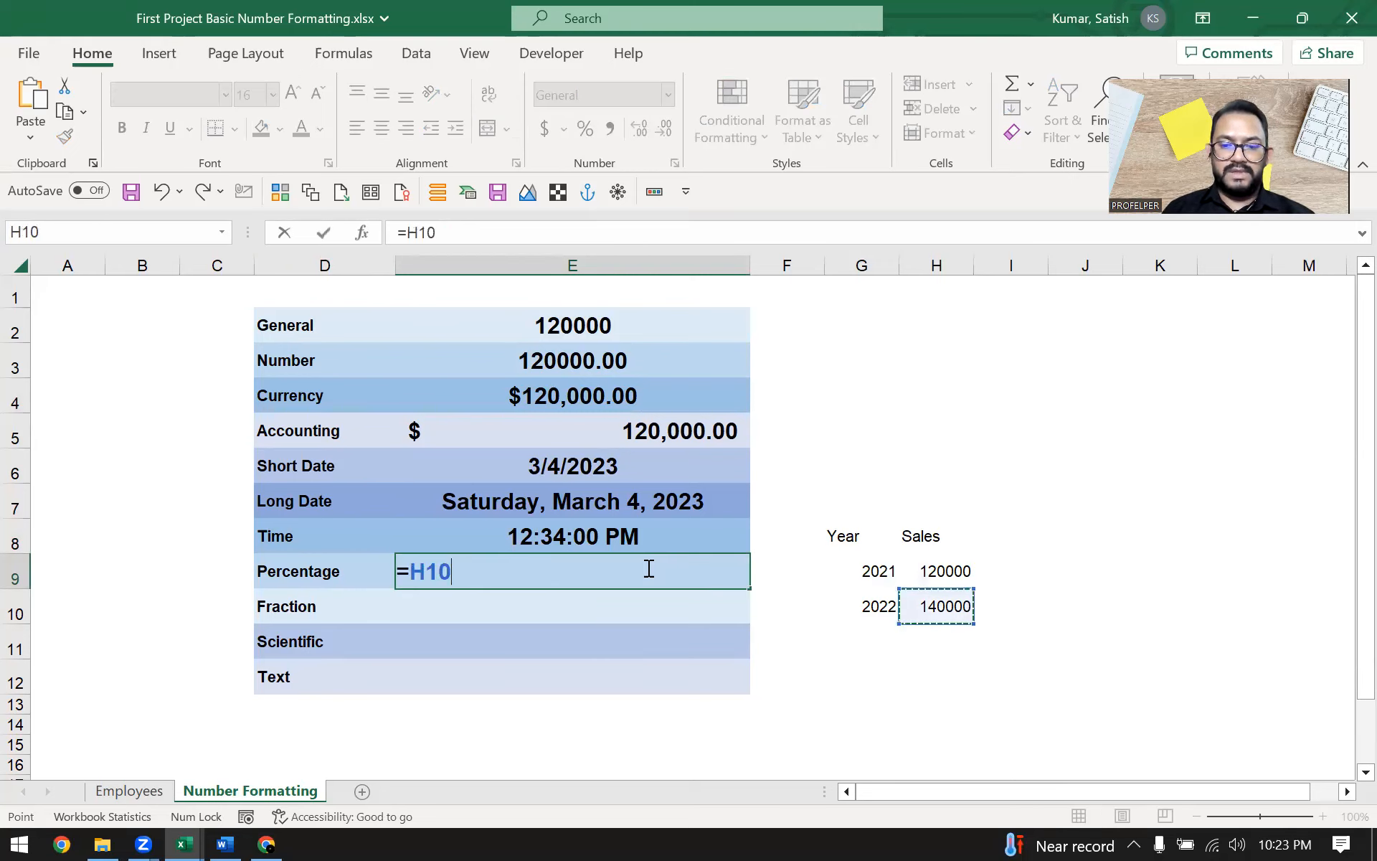
type("/")
key("Up")
key("Up")
key("Down")
key("Down")
key("Right")
key("Right")
key("Right")
type("-1")
key("ctrl+Return")
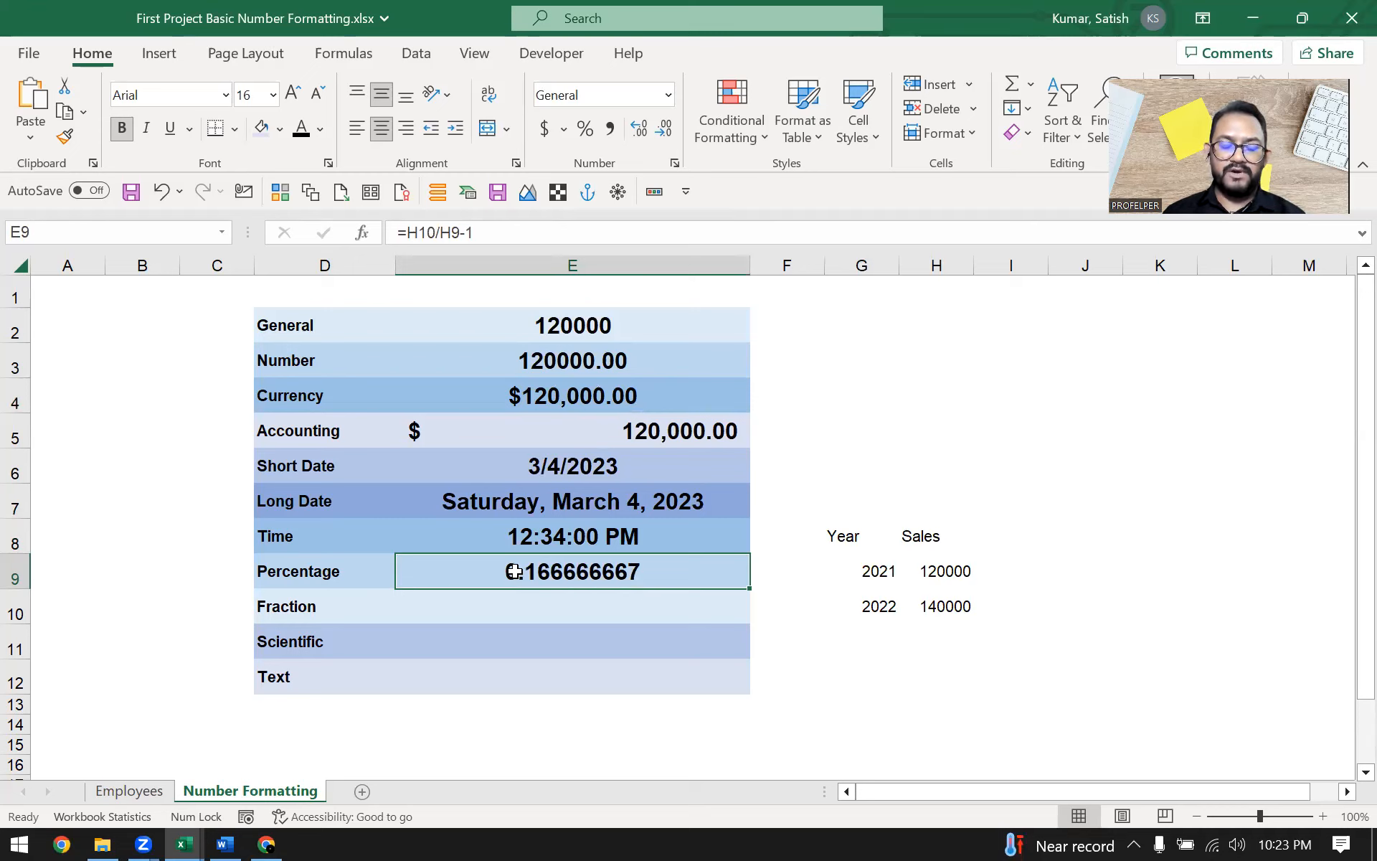
Apply the Percentage format to the growth value and show it with two decimal places
left_click(667, 96)
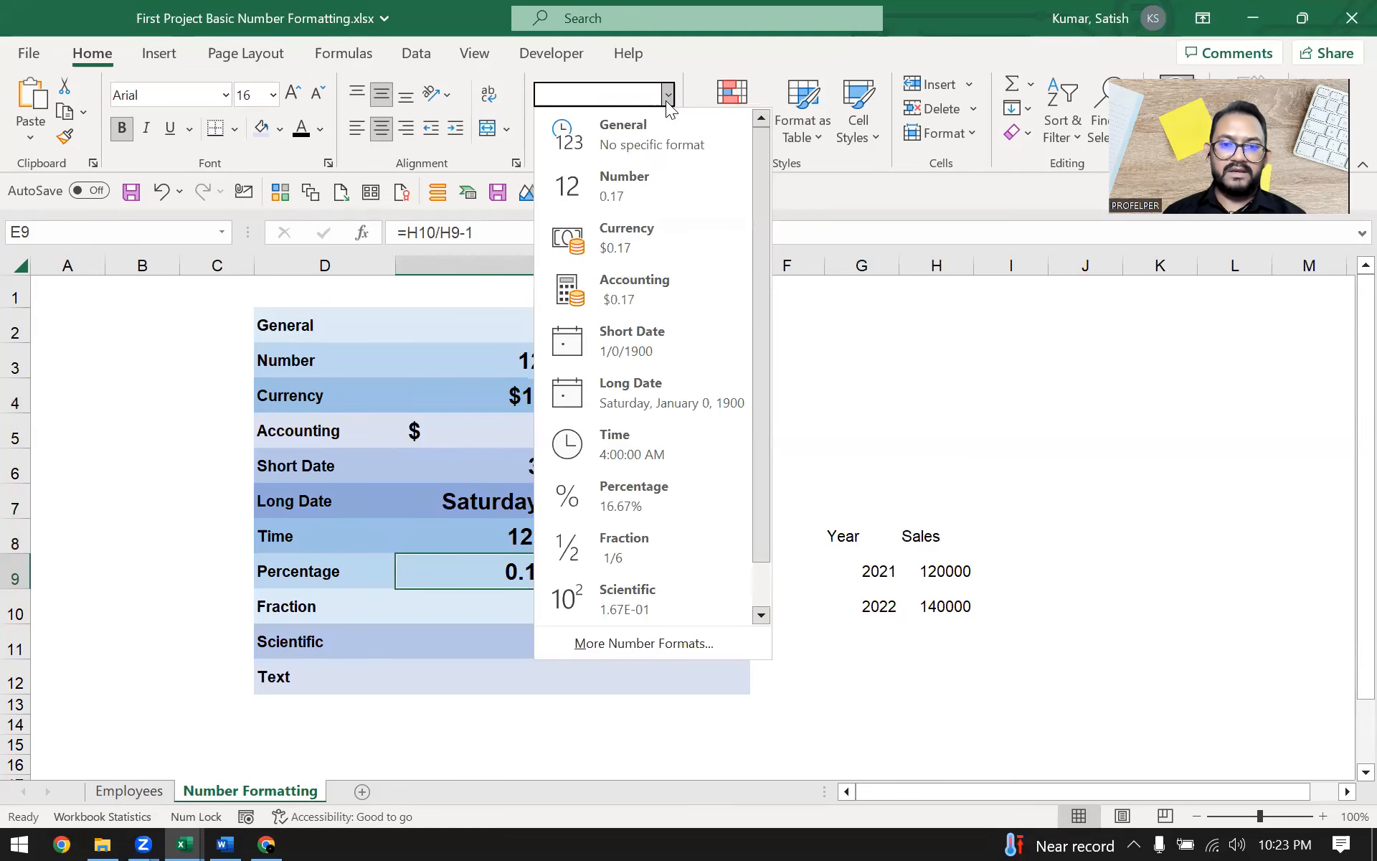
left_click(690, 501)
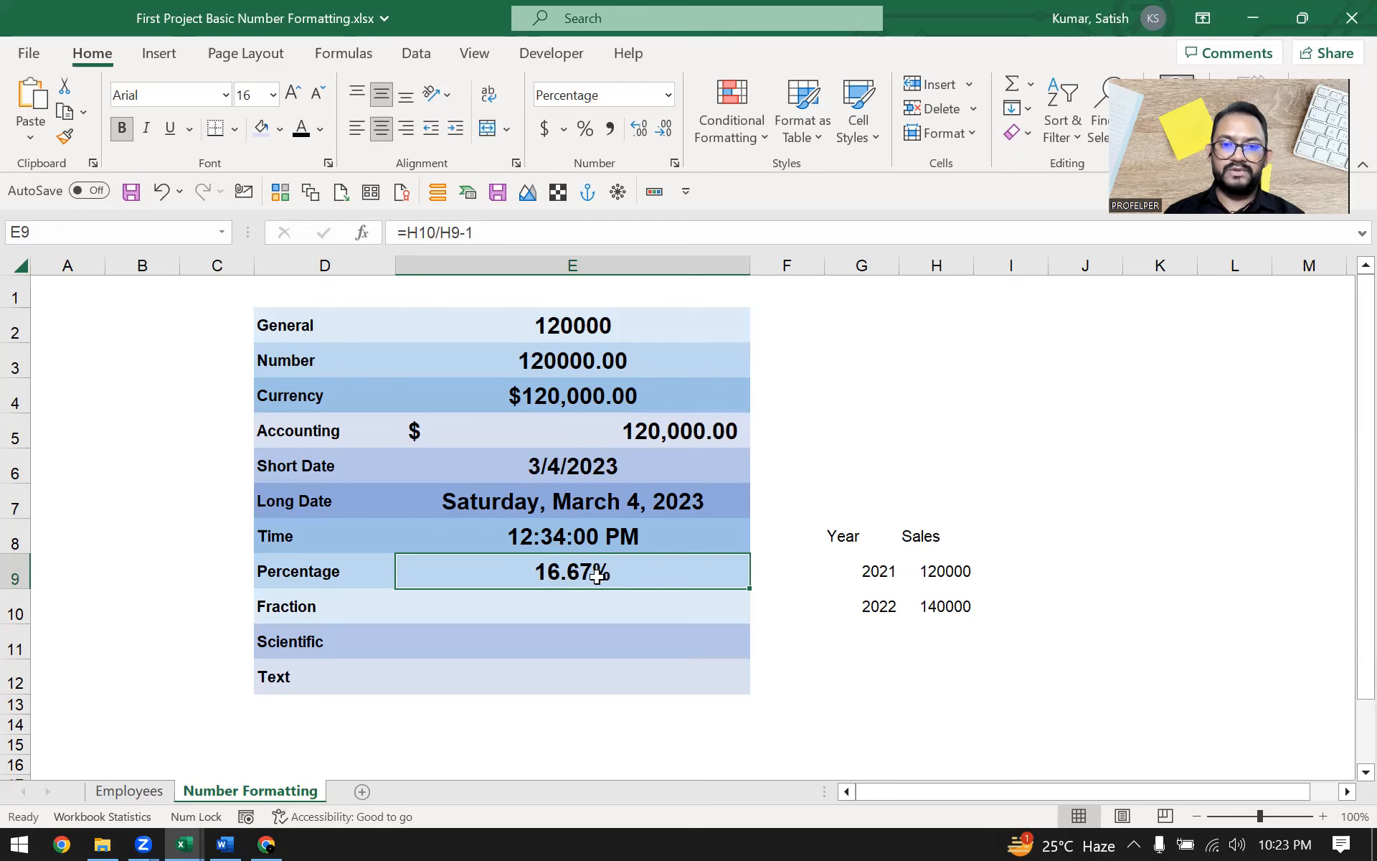
left_click(587, 133)
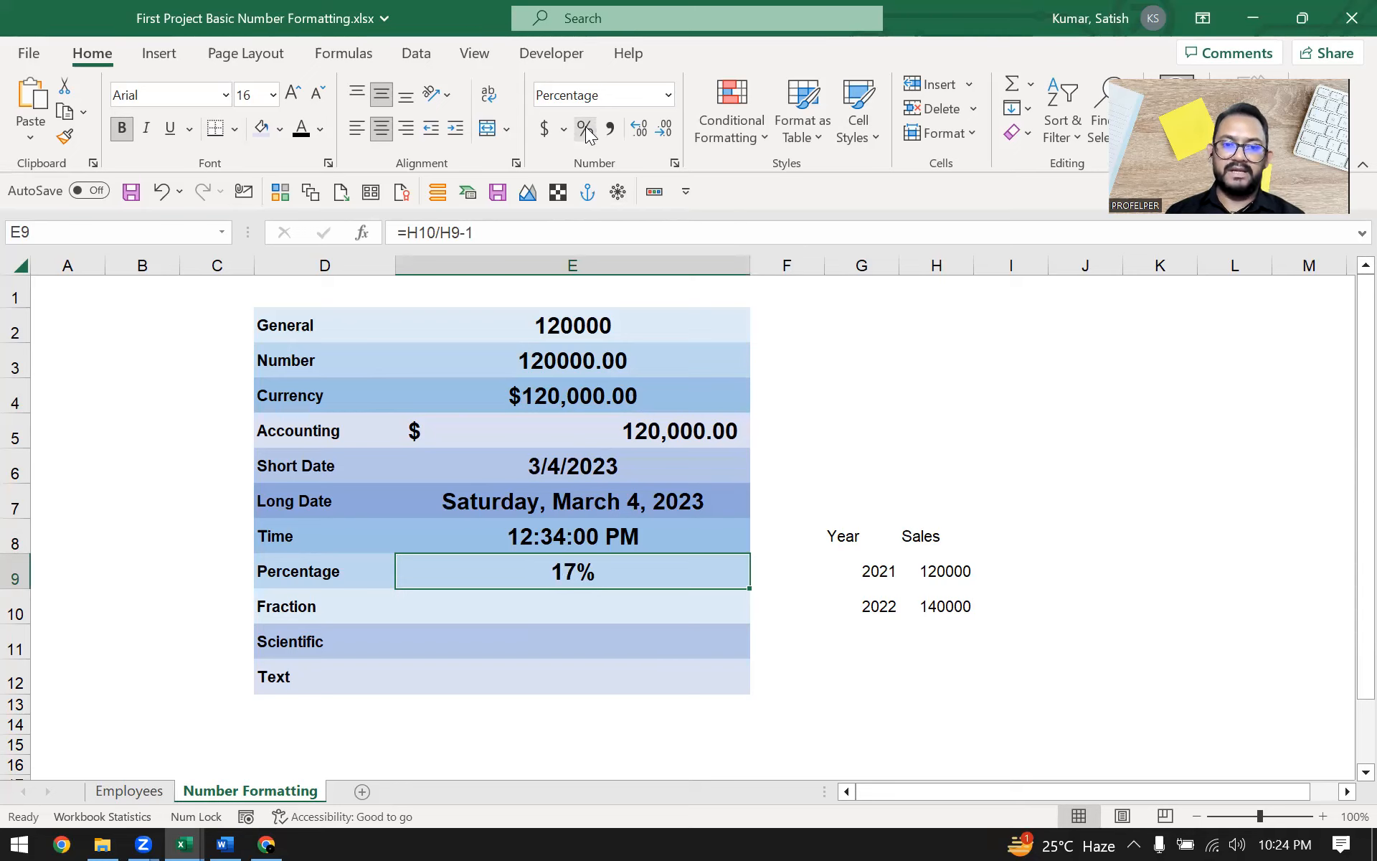
left_click(641, 129)
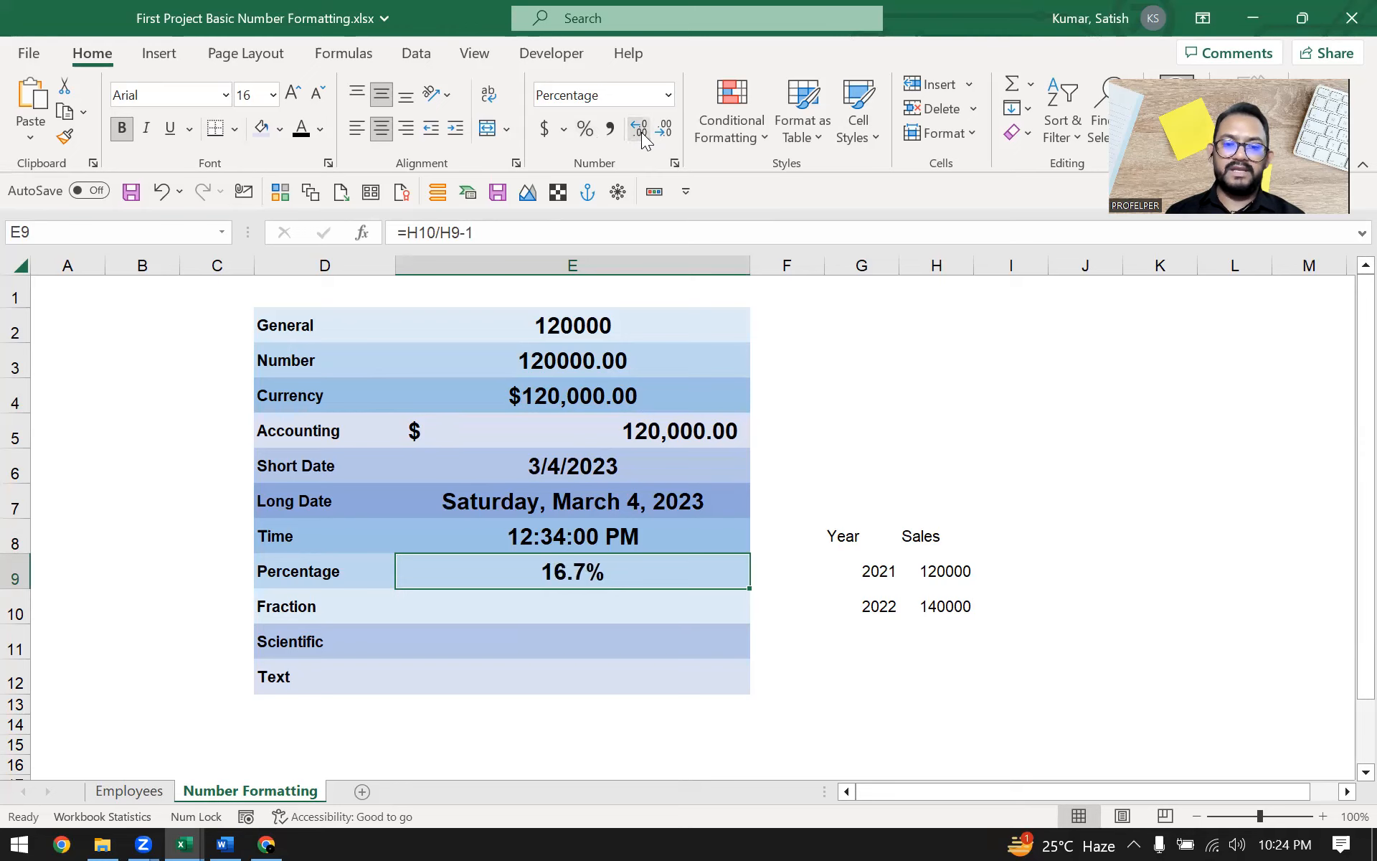
left_click(641, 130)
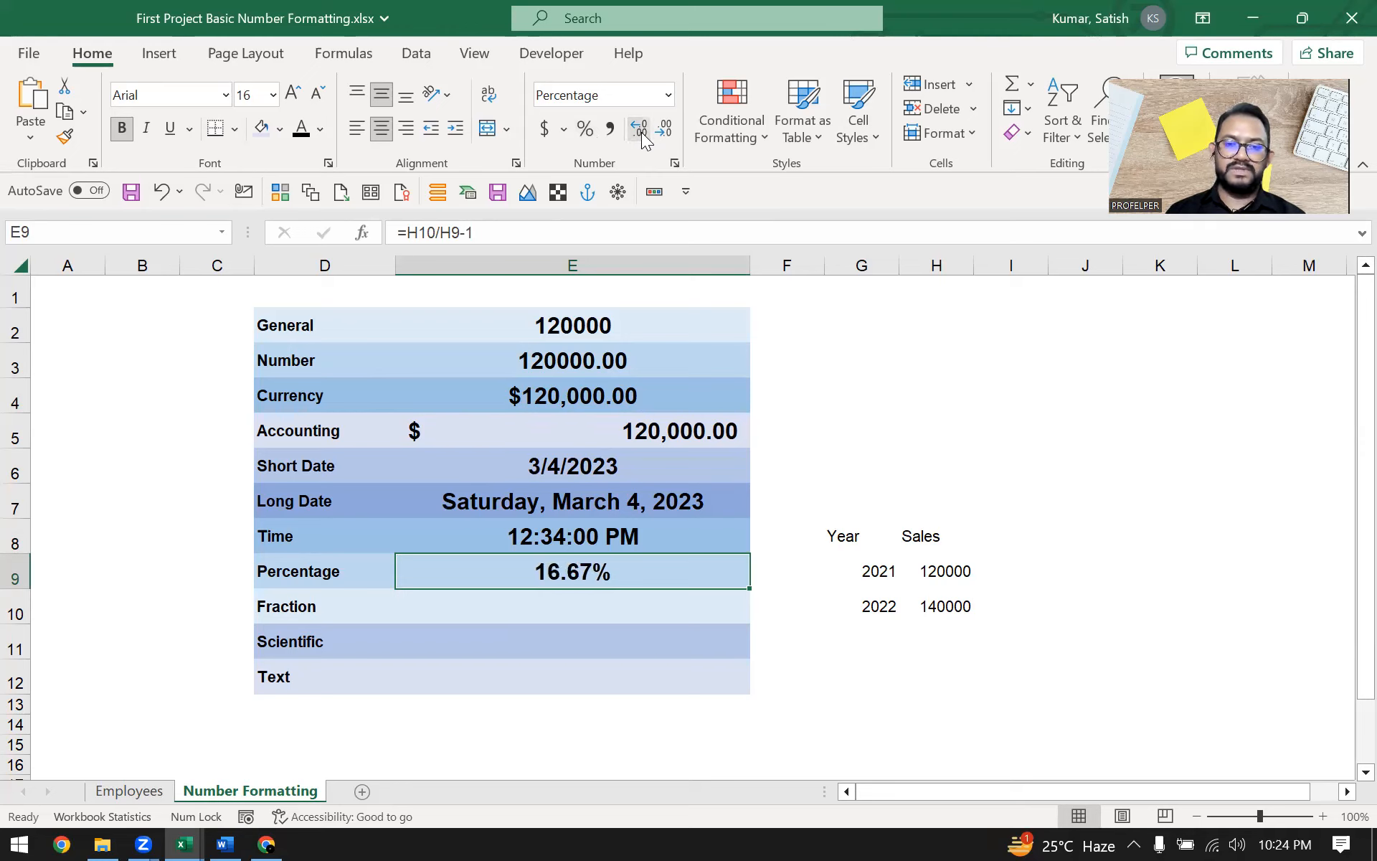
left_click(665, 132)
left_click(665, 132)
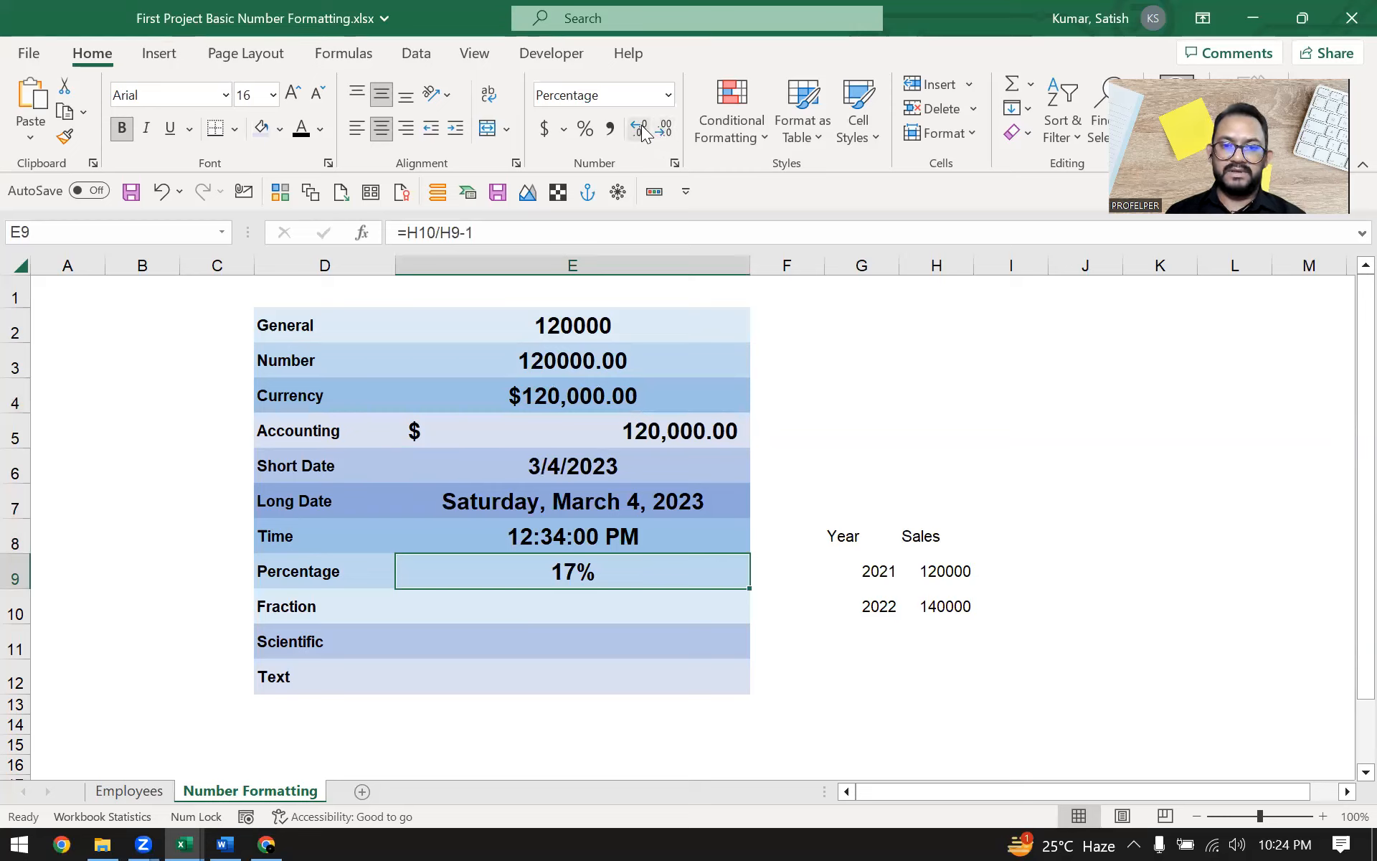
left_click(640, 130)
left_click(639, 130)
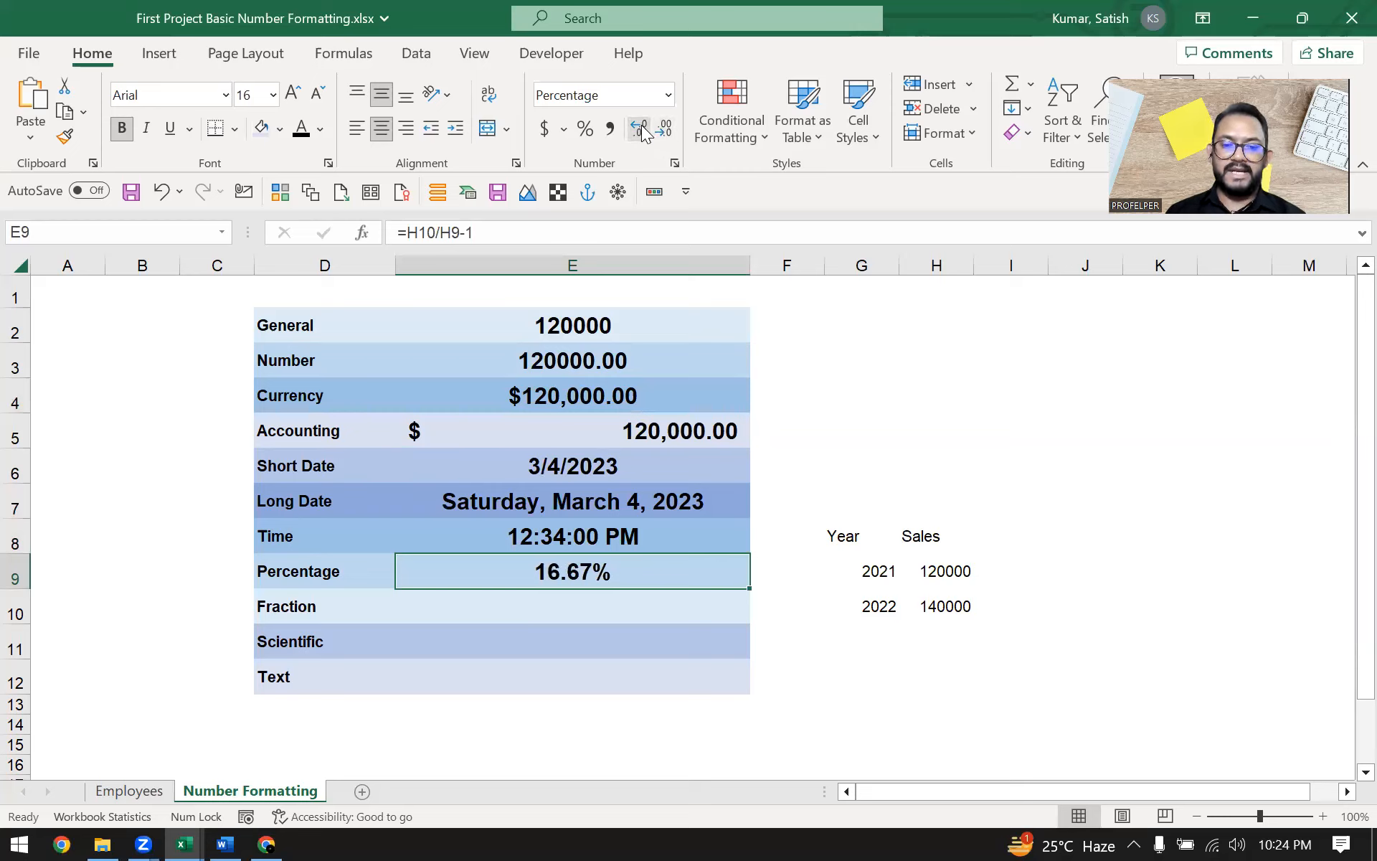
Enter the fraction 4/3 in the Fraction row's value cell
left_click(546, 609)
left_click(779, 665)
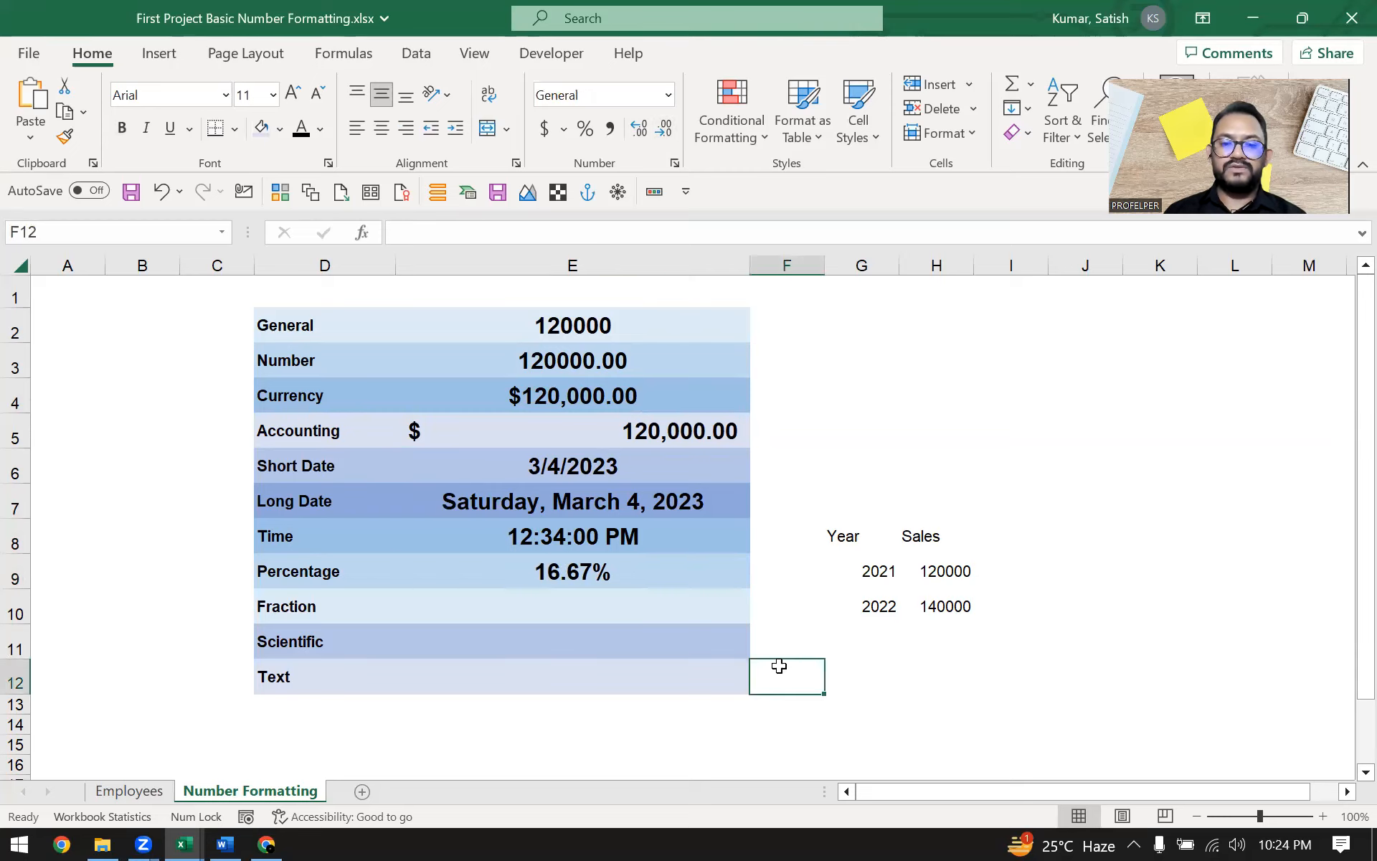
left_click(601, 605)
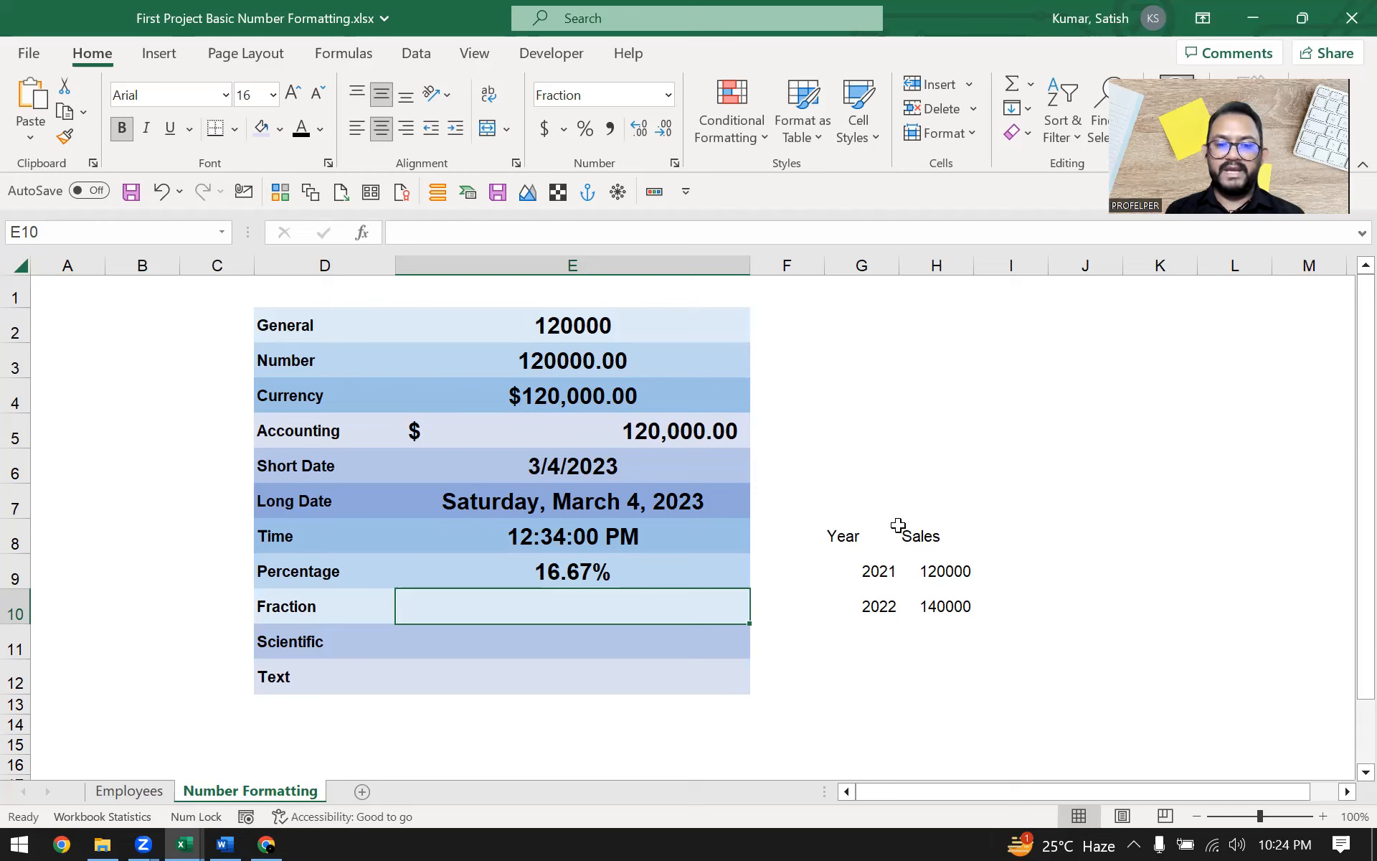
key("Left")
key("Right")
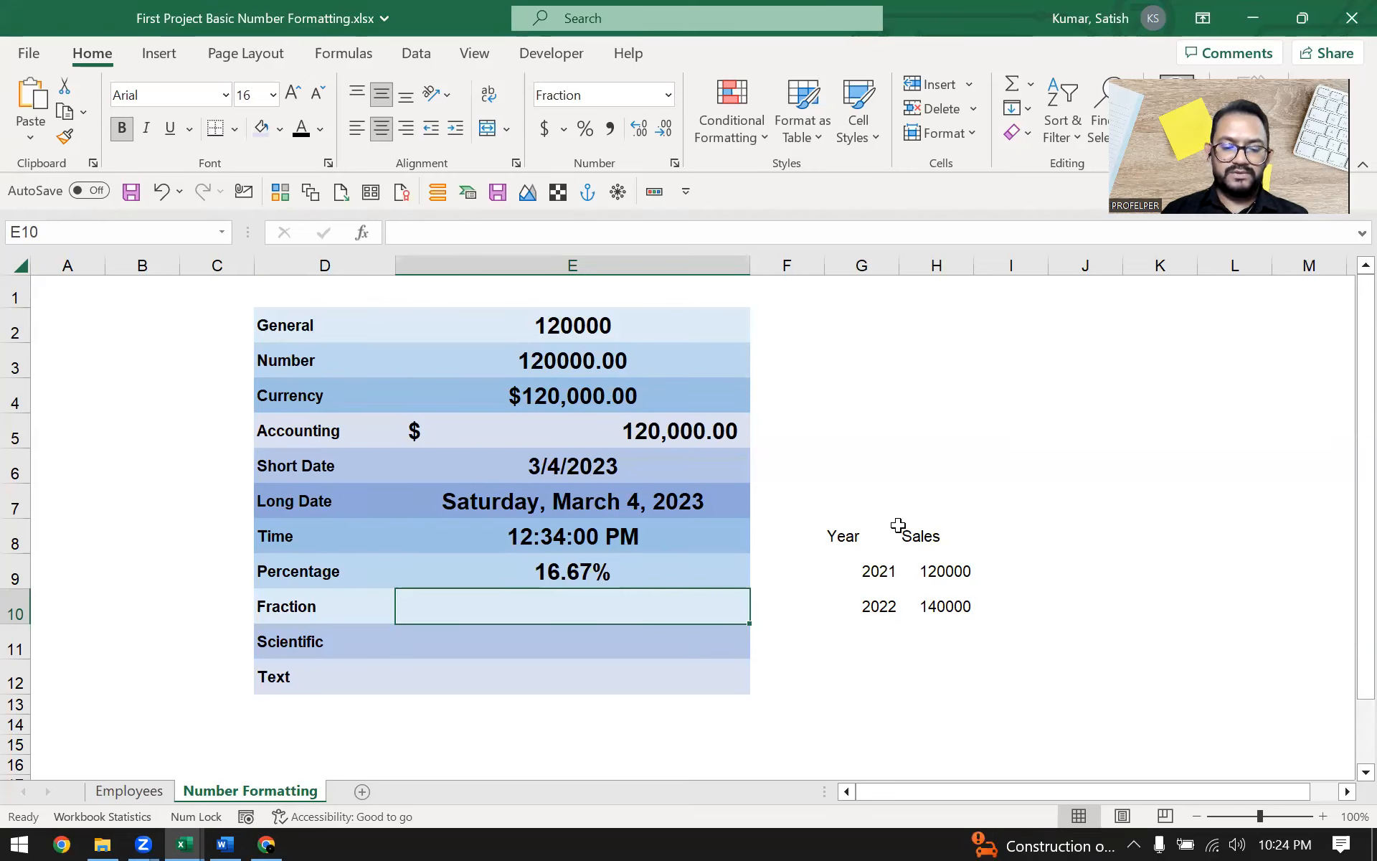
type("4/3")
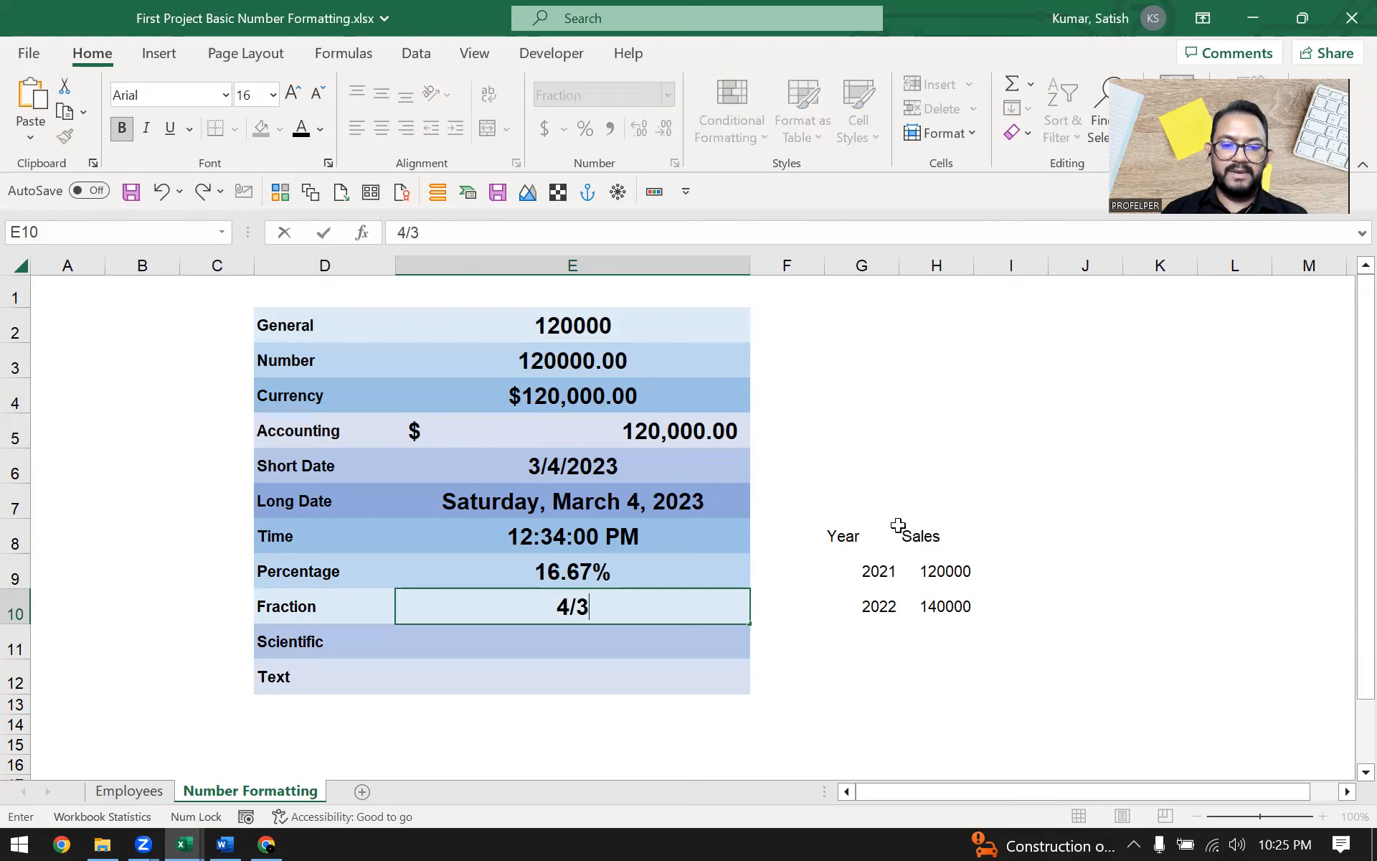
key("Return")
key("Up")
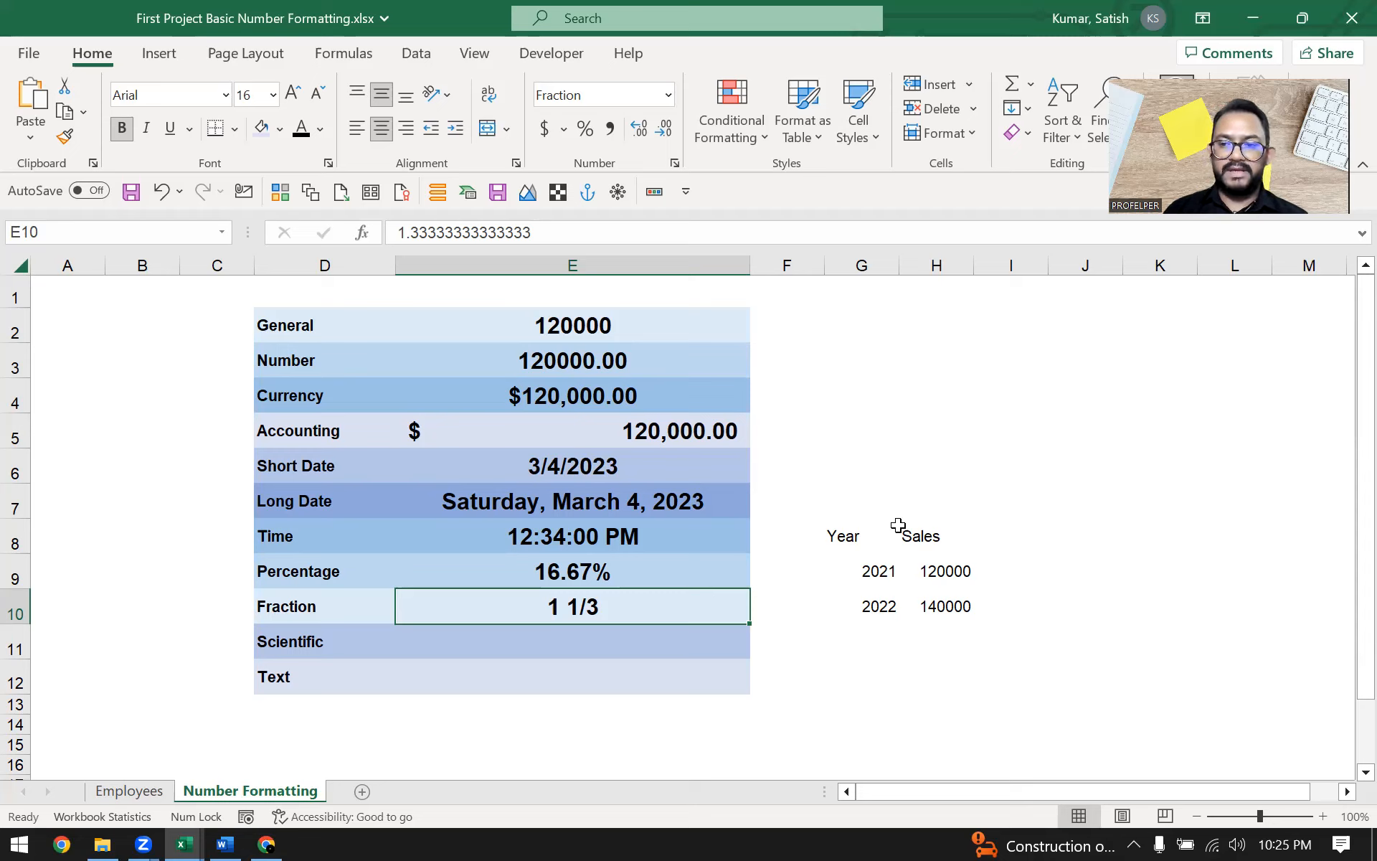
key("Left")
key("Right")
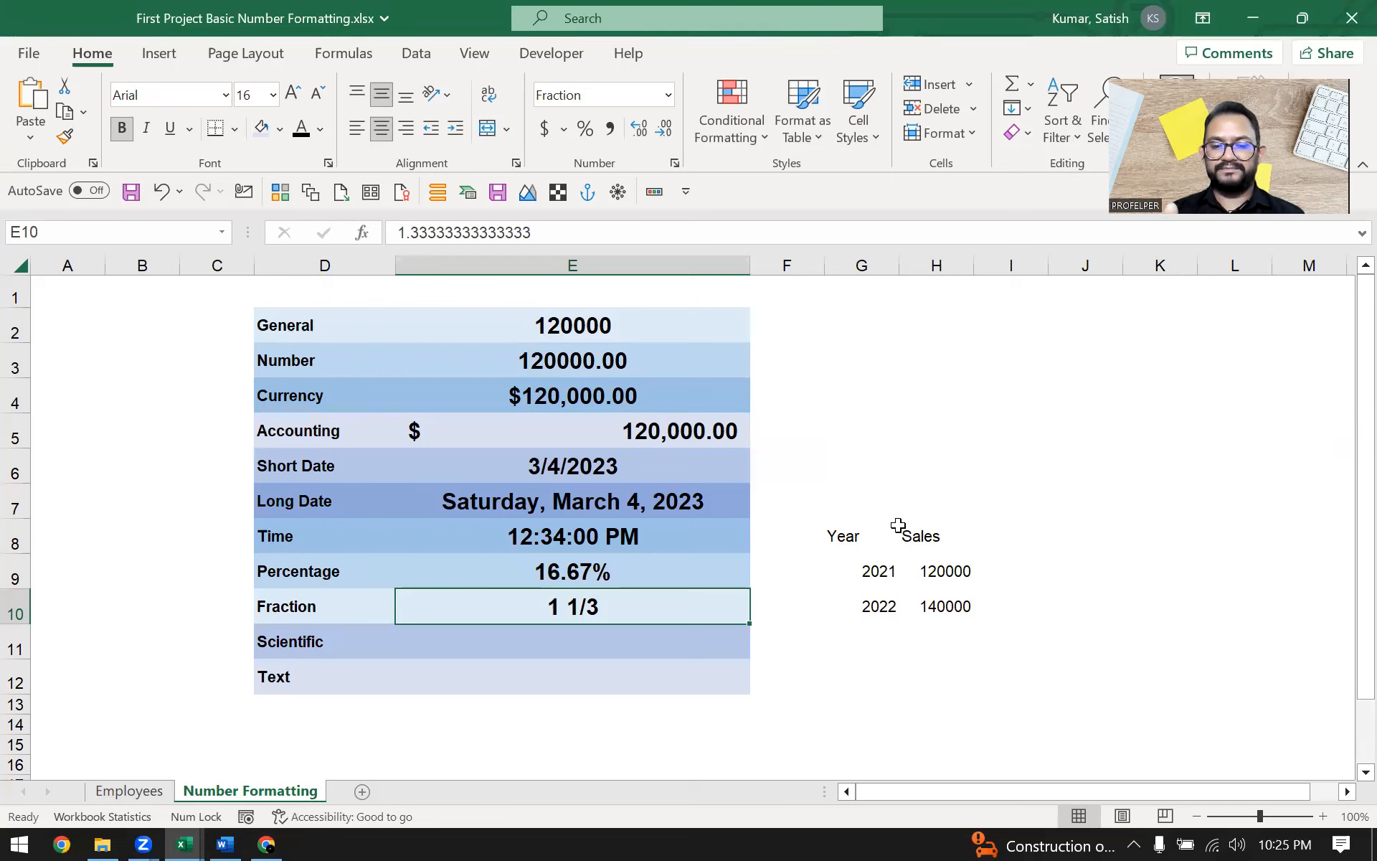
key("Left")
key("Right")
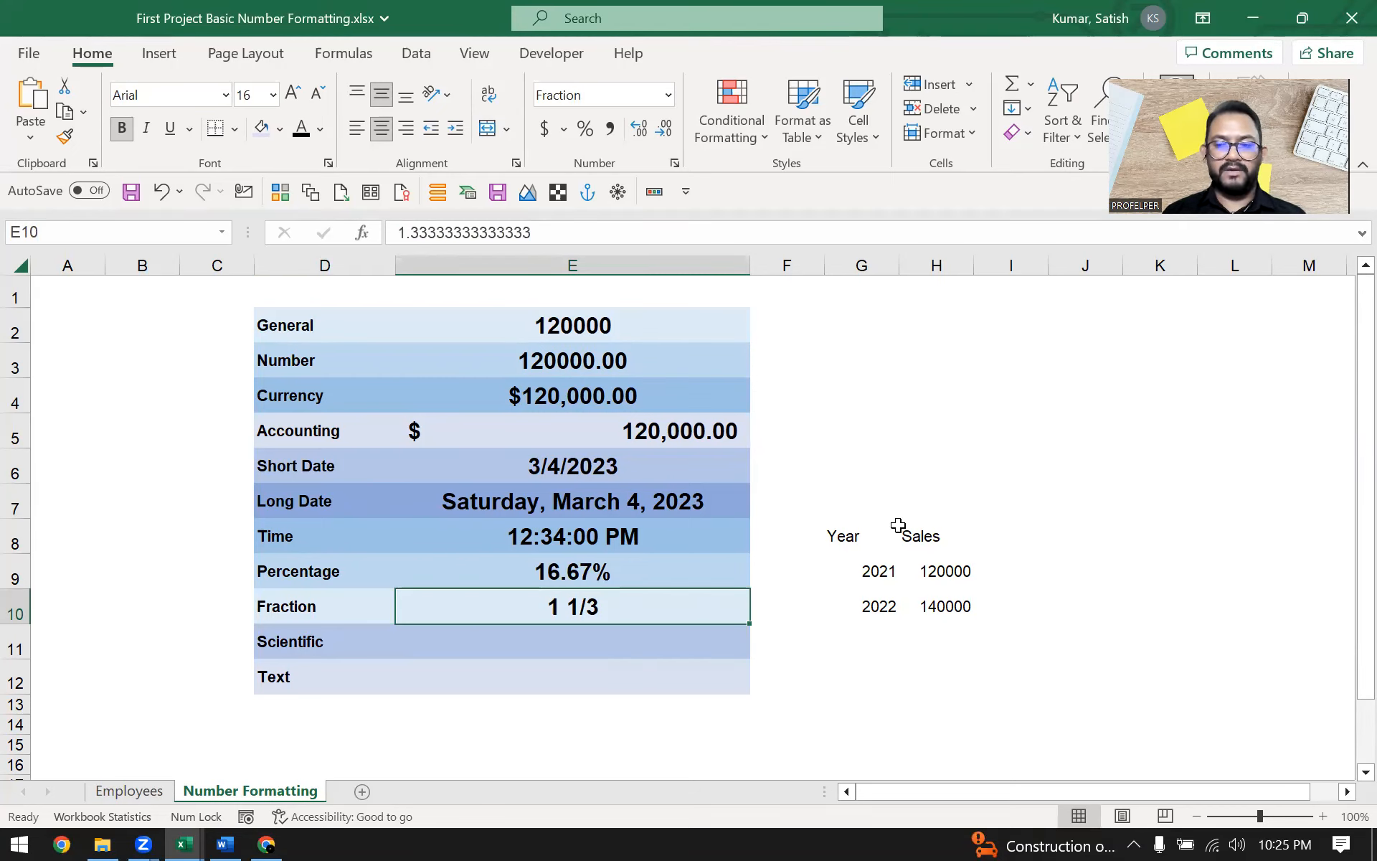
key("Down")
key("Left")
key("Up")
key("Right")
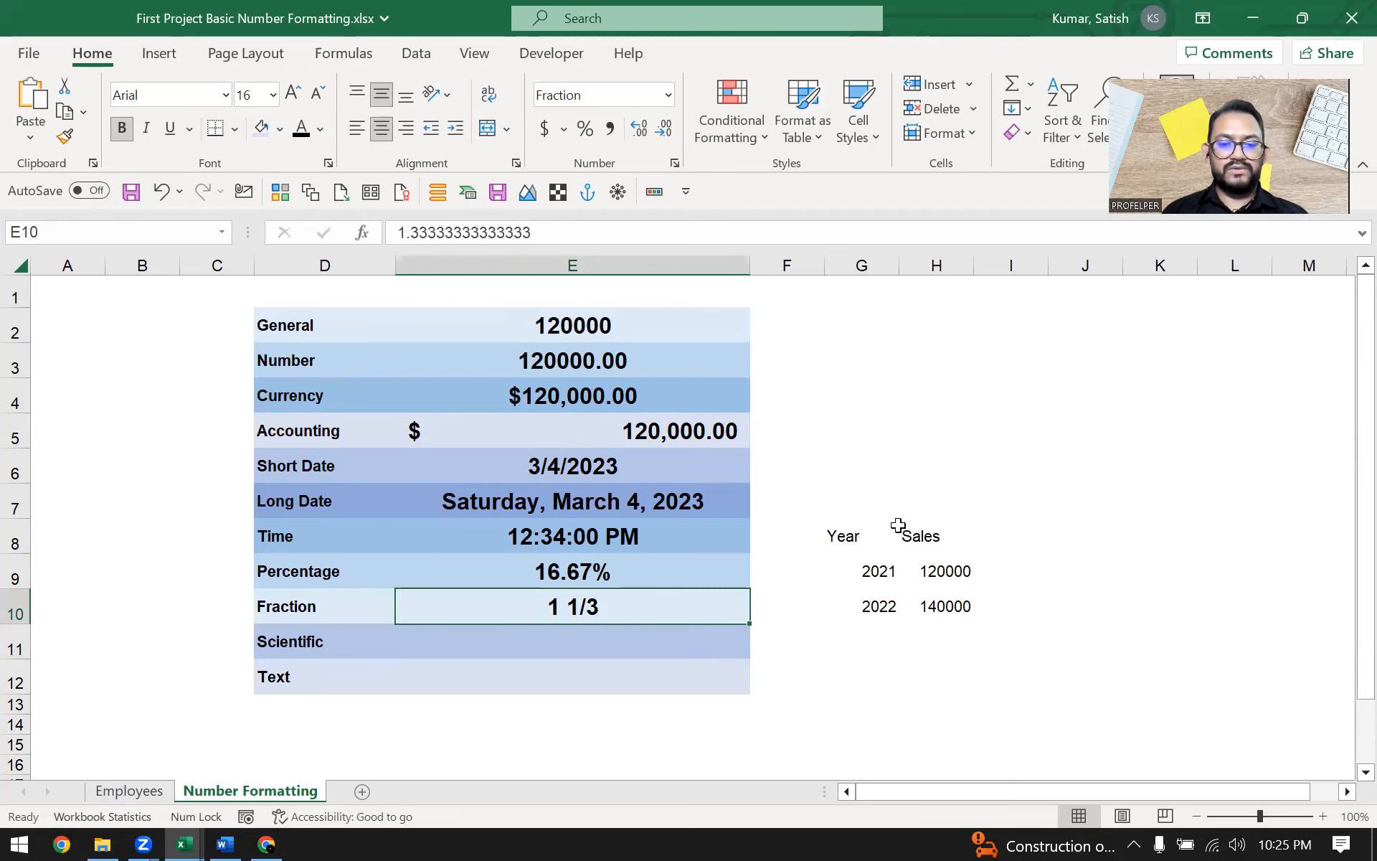
key("Down")
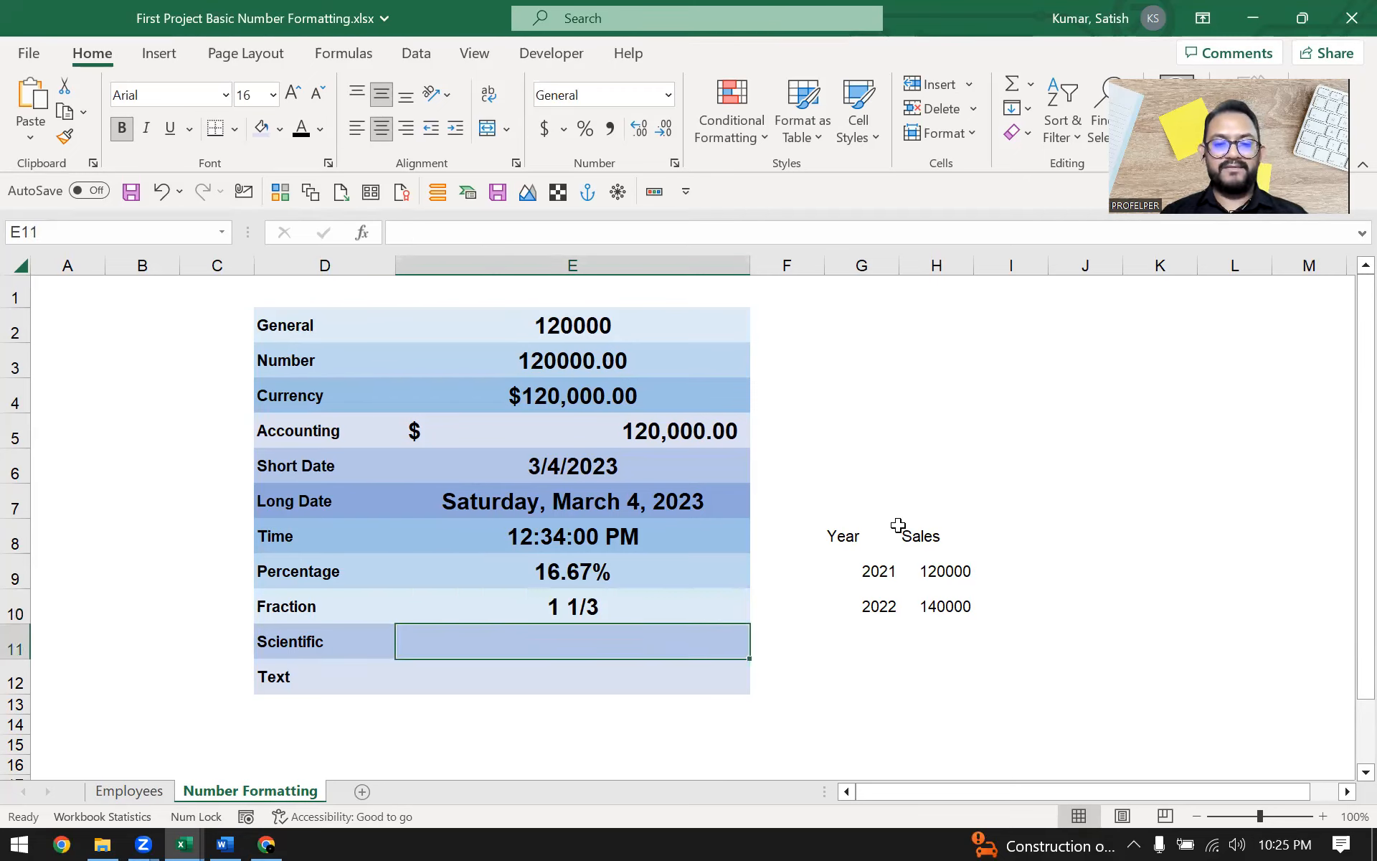
type("12000000000000")
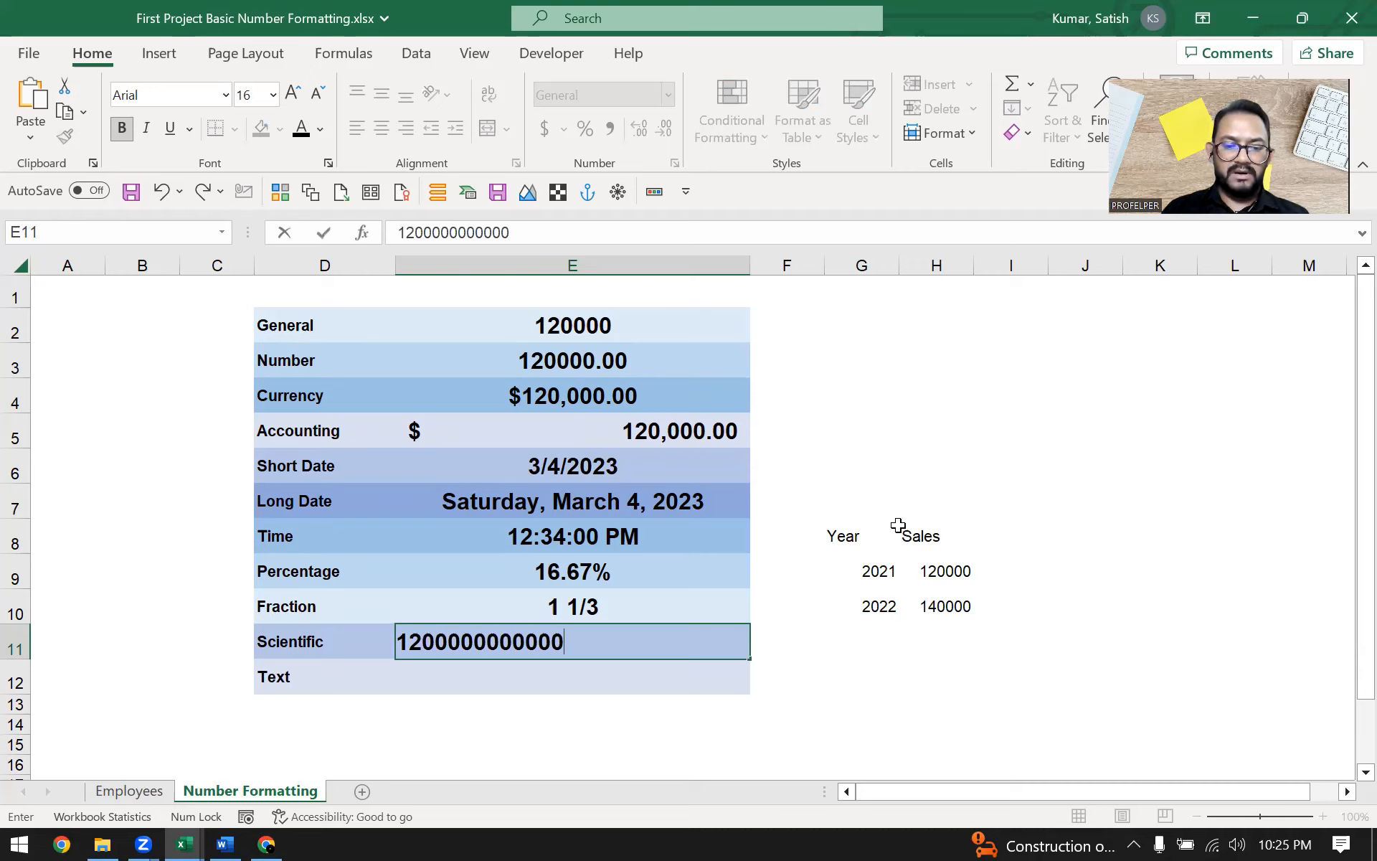
key("Return")
key("Up")
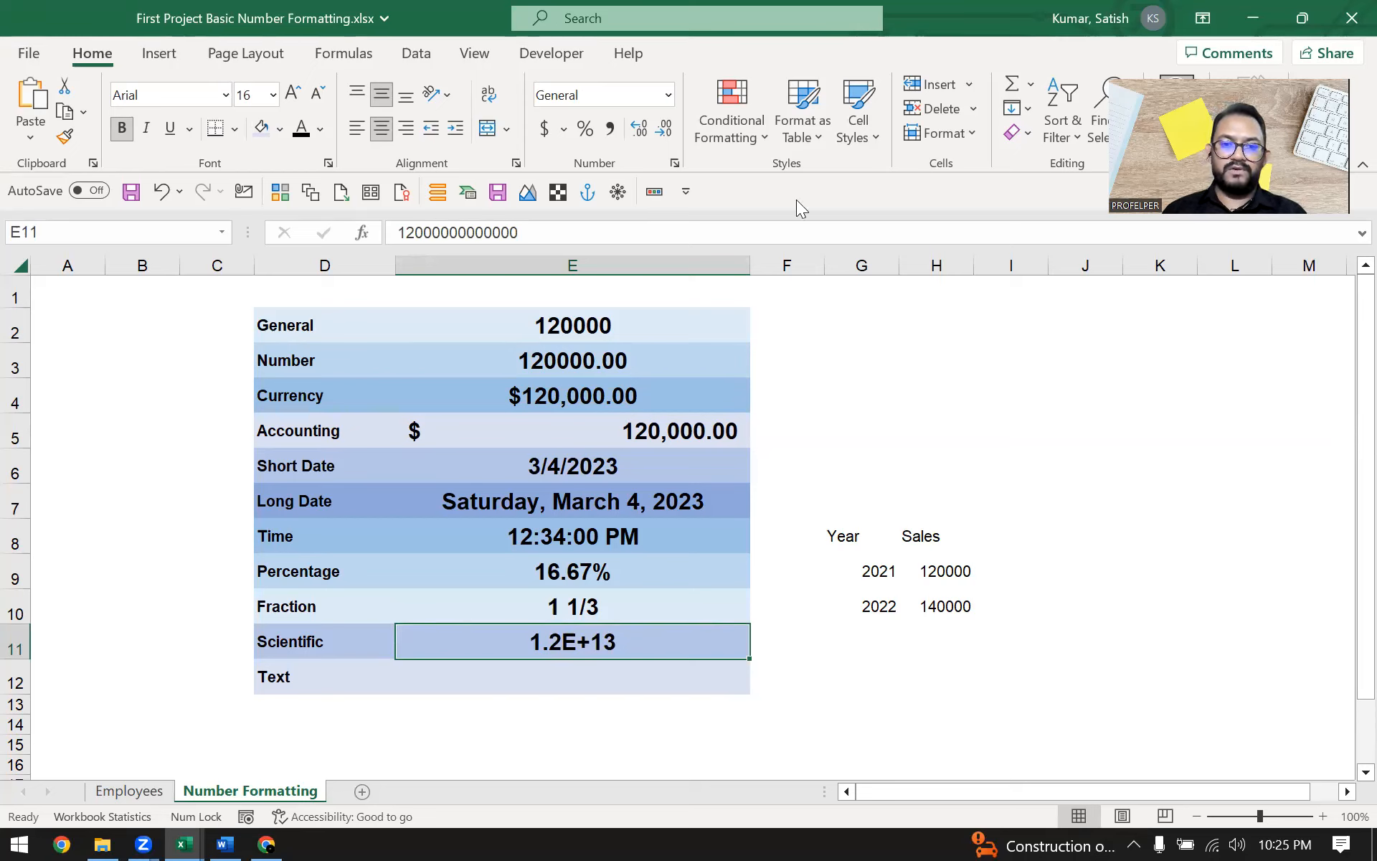
Apply the Scientific number format to the Scientific row's value
left_click(669, 96)
scroll(680, 386, "down", 1)
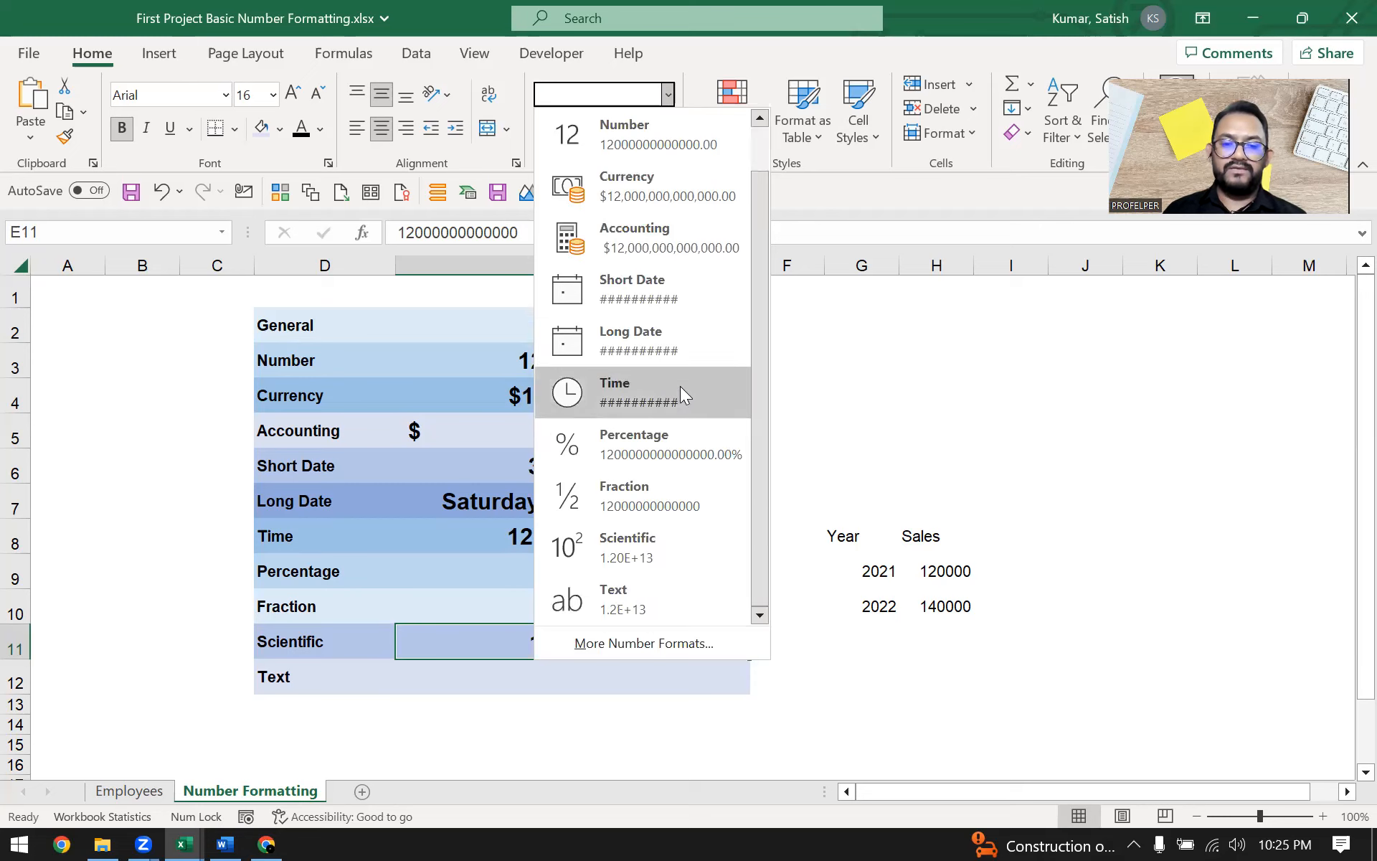
left_click(658, 536)
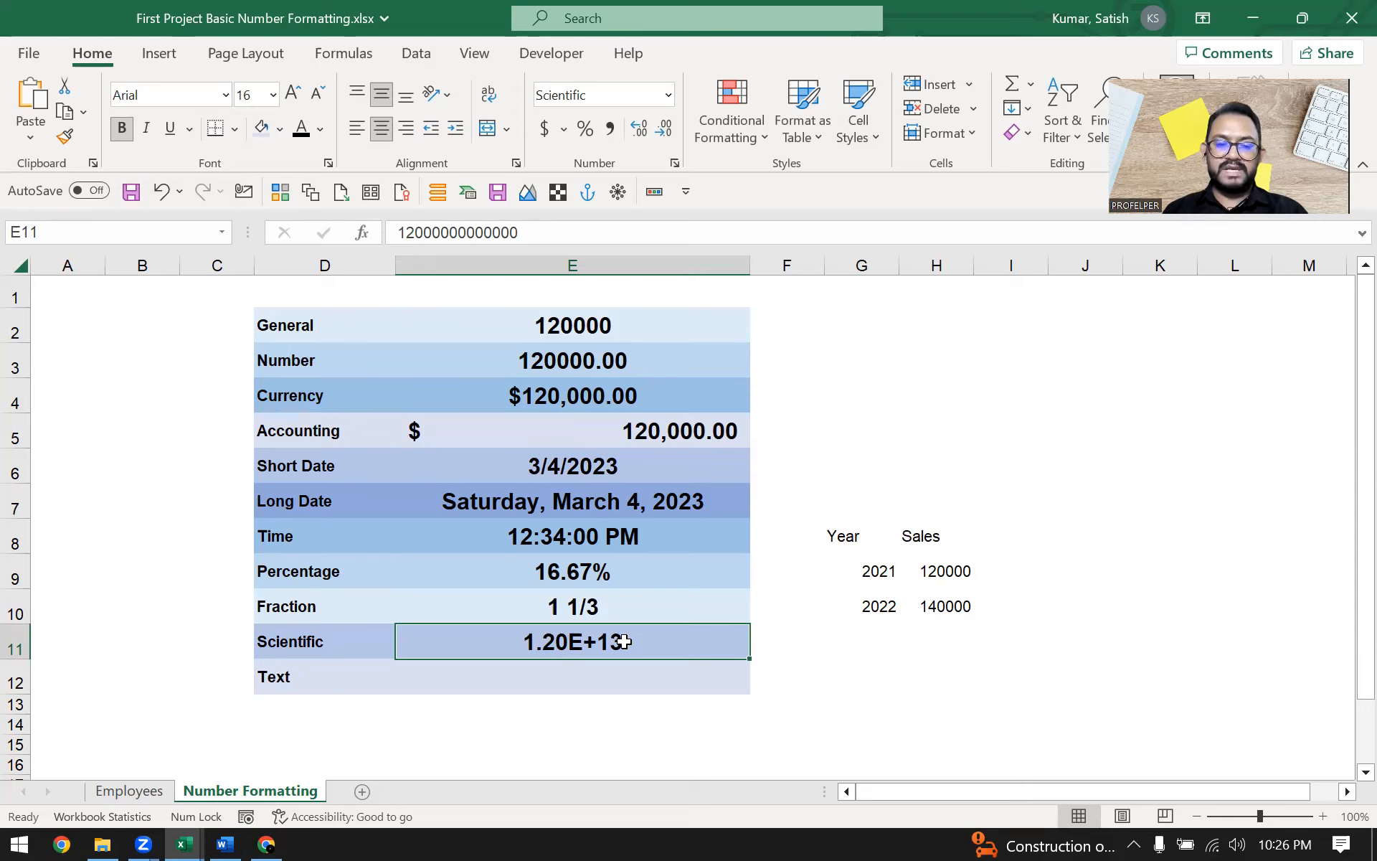
key("Left")
key("Right")
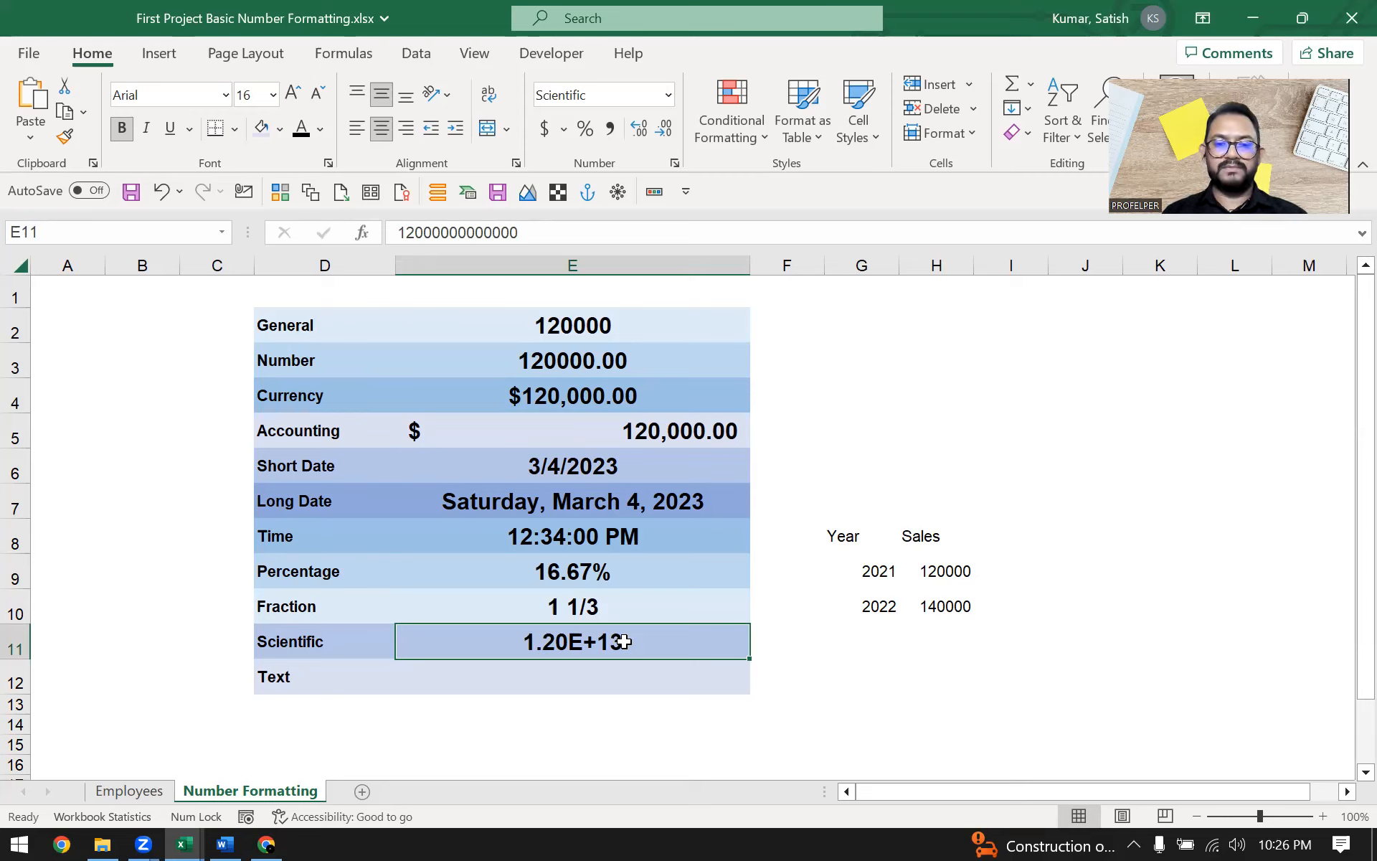
key("Down")
key("Left")
key("Right")
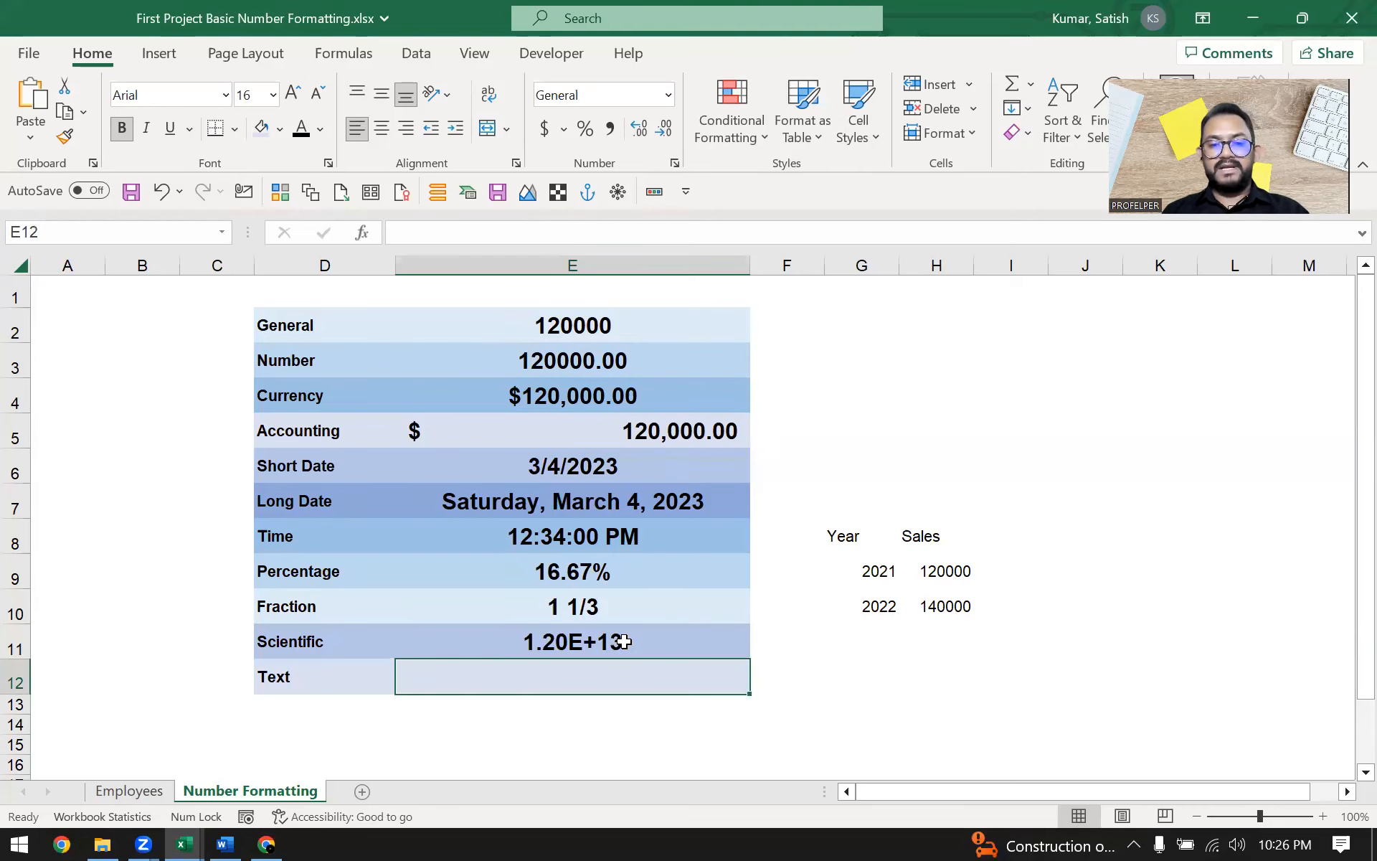
type("123")
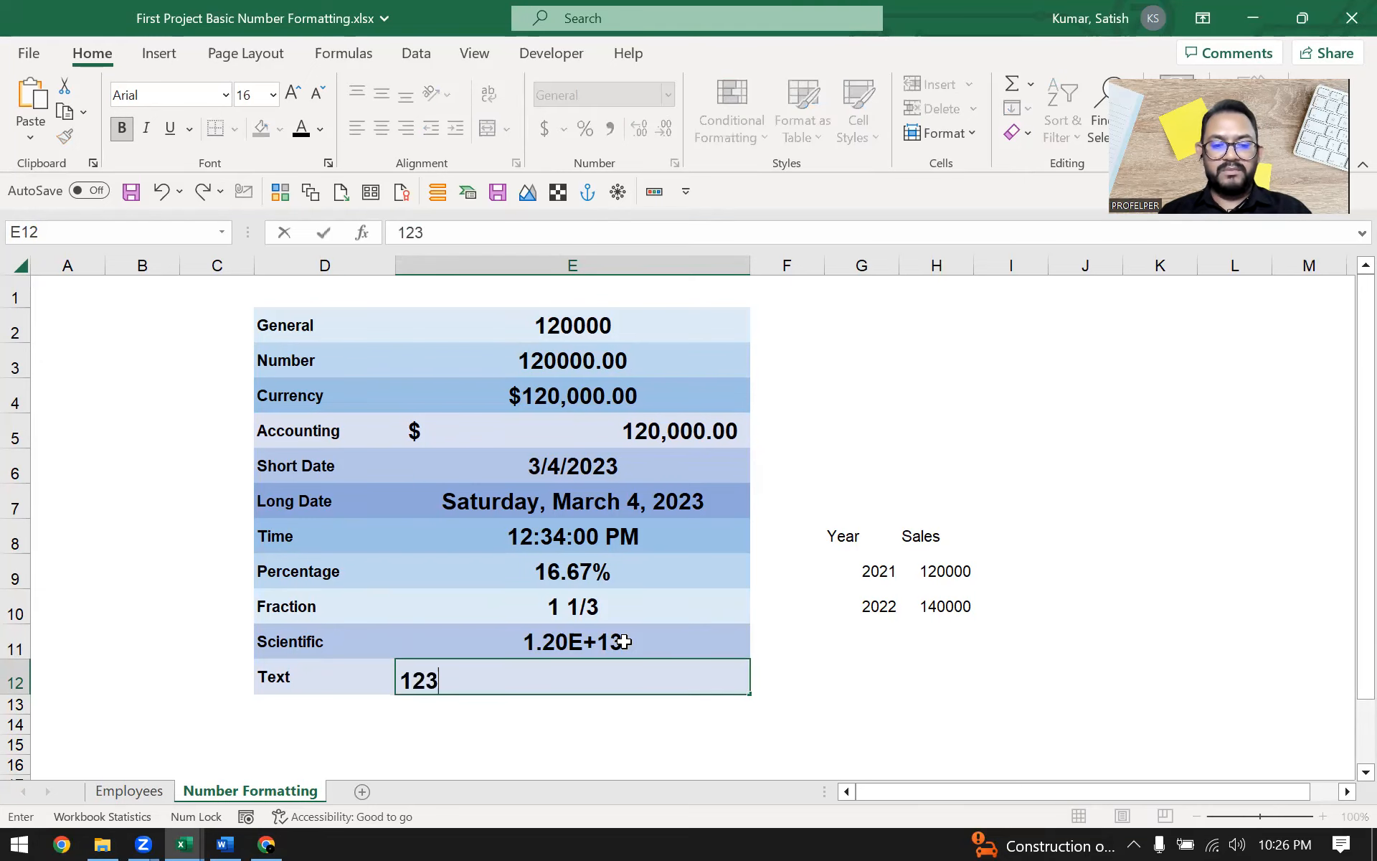
type("3343")
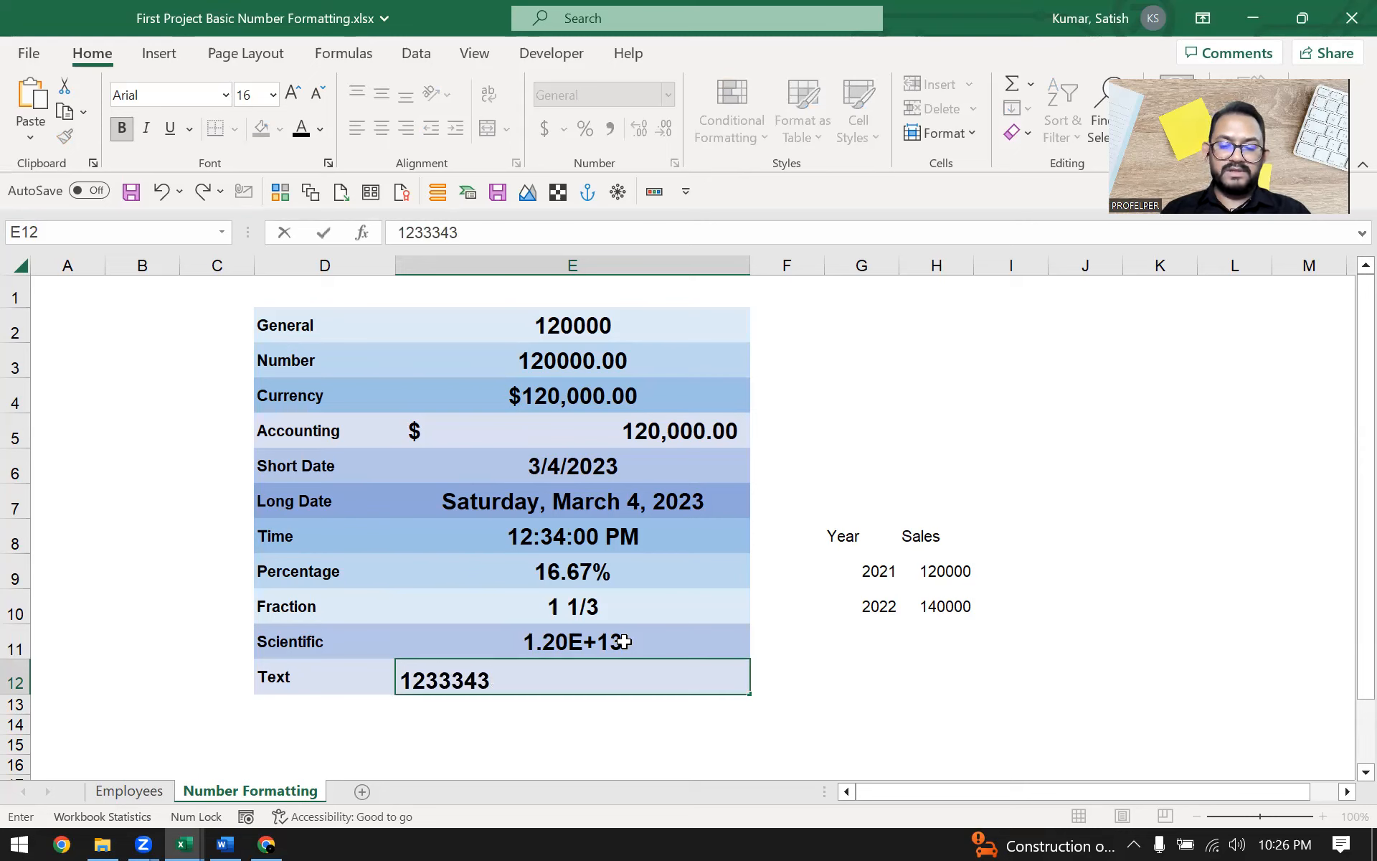
key("Escape")
Enter 120000 in the Text row's value cell
type("120000")
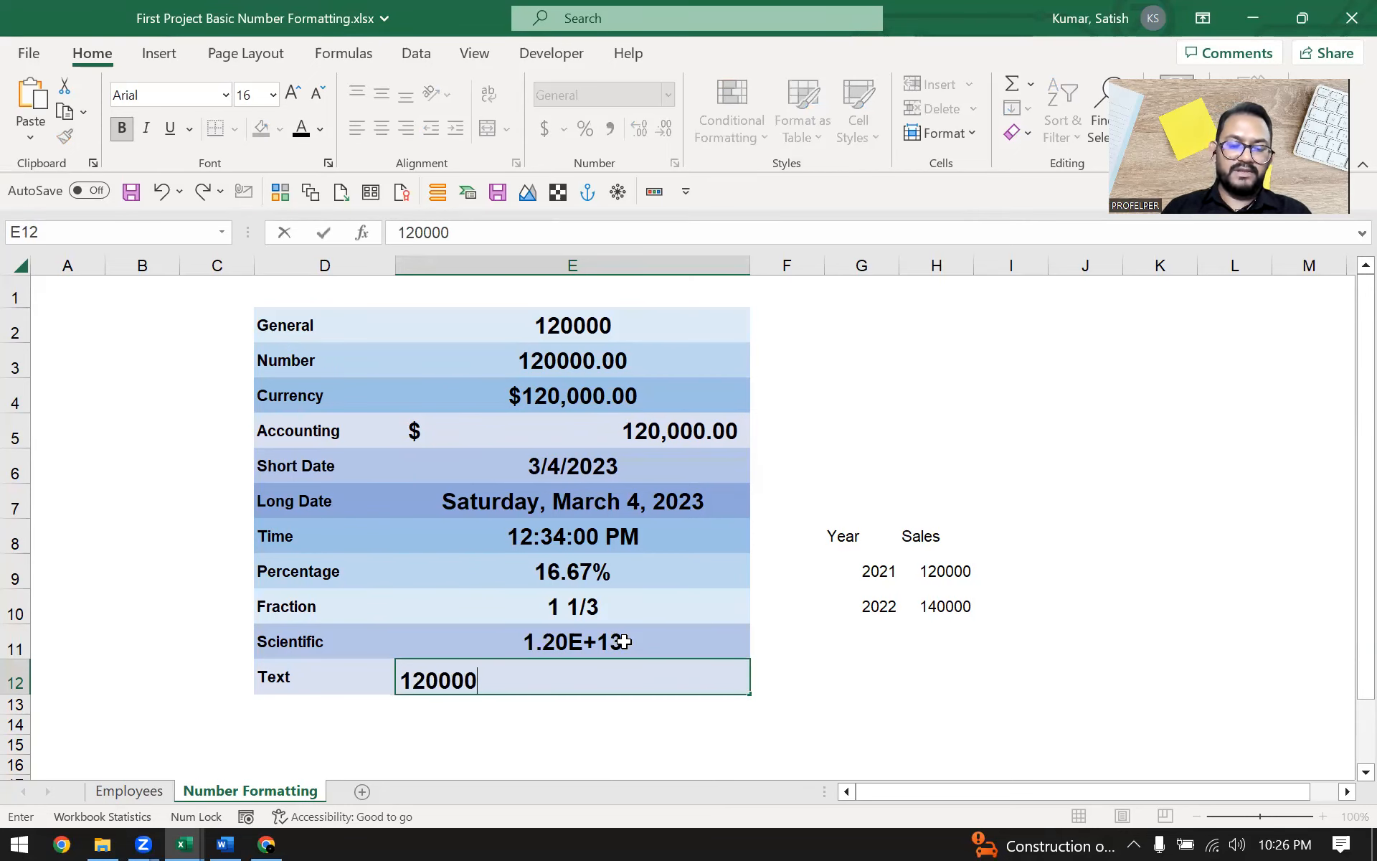
key("Return")
key("Up")
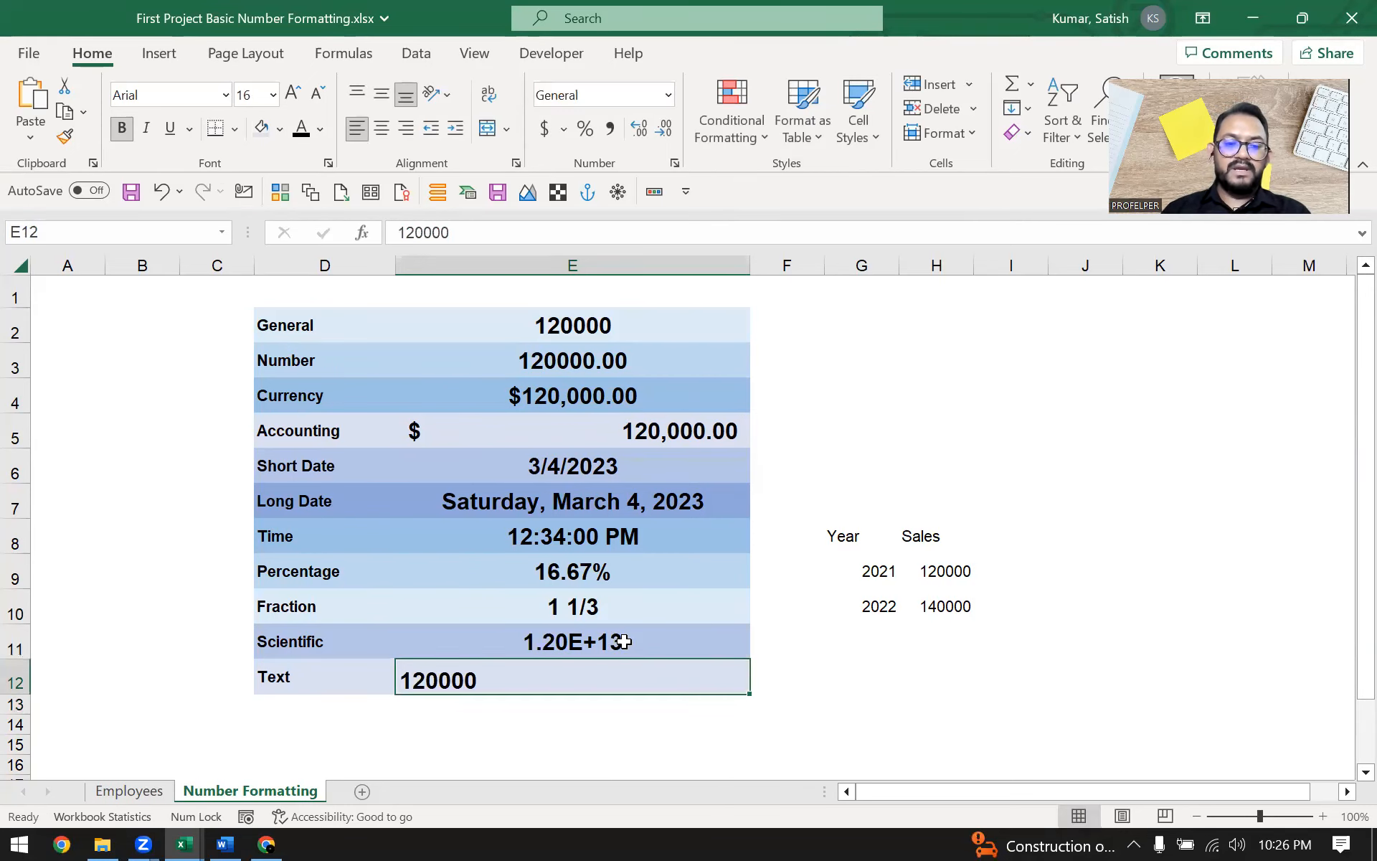
Apply the Text number format to the Text row's value
left_click(668, 95)
scroll(664, 516, "down", 1)
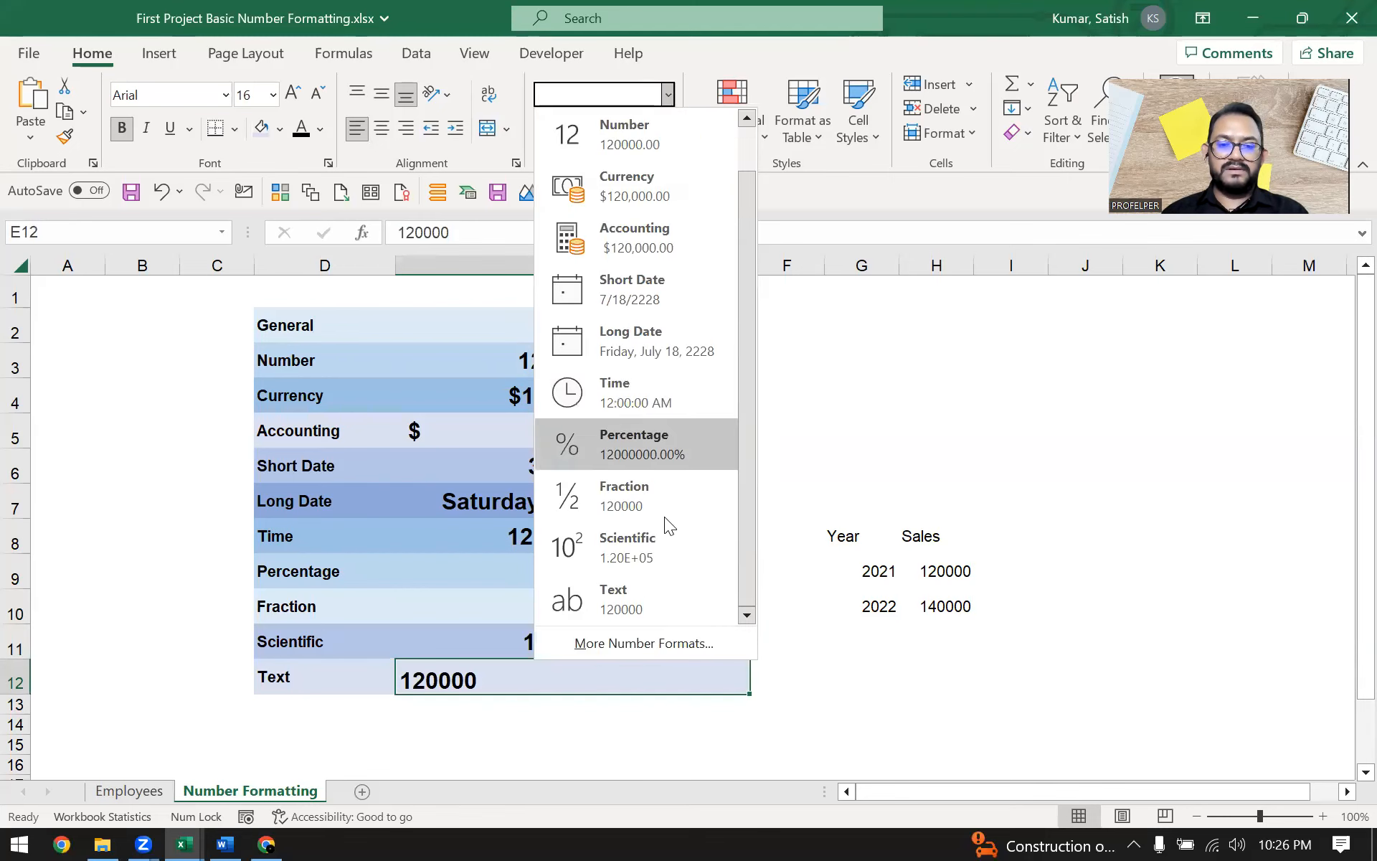
left_click(650, 597)
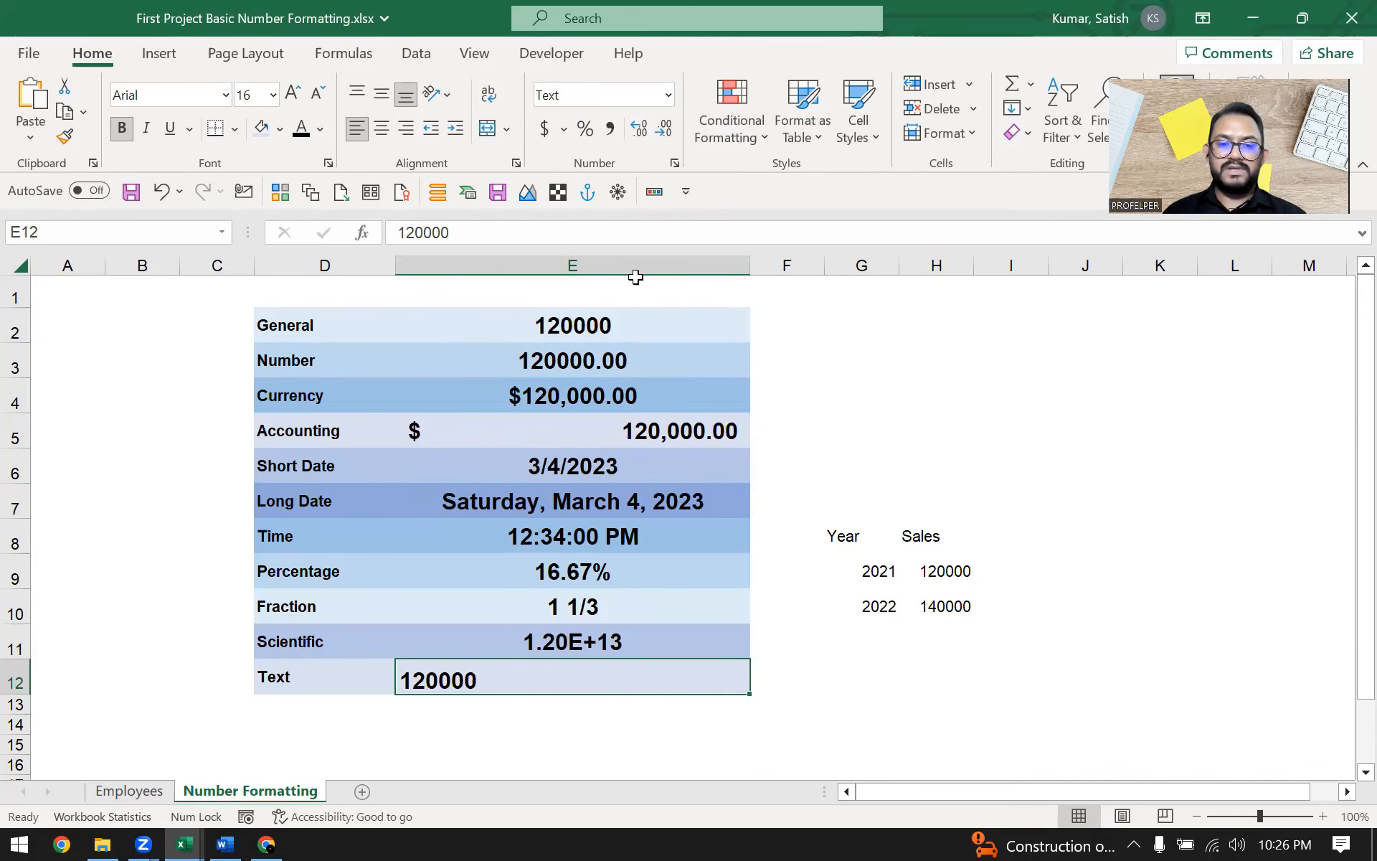
Apply the Number format to the Text row's value and right-align it in its cell
left_click(939, 571)
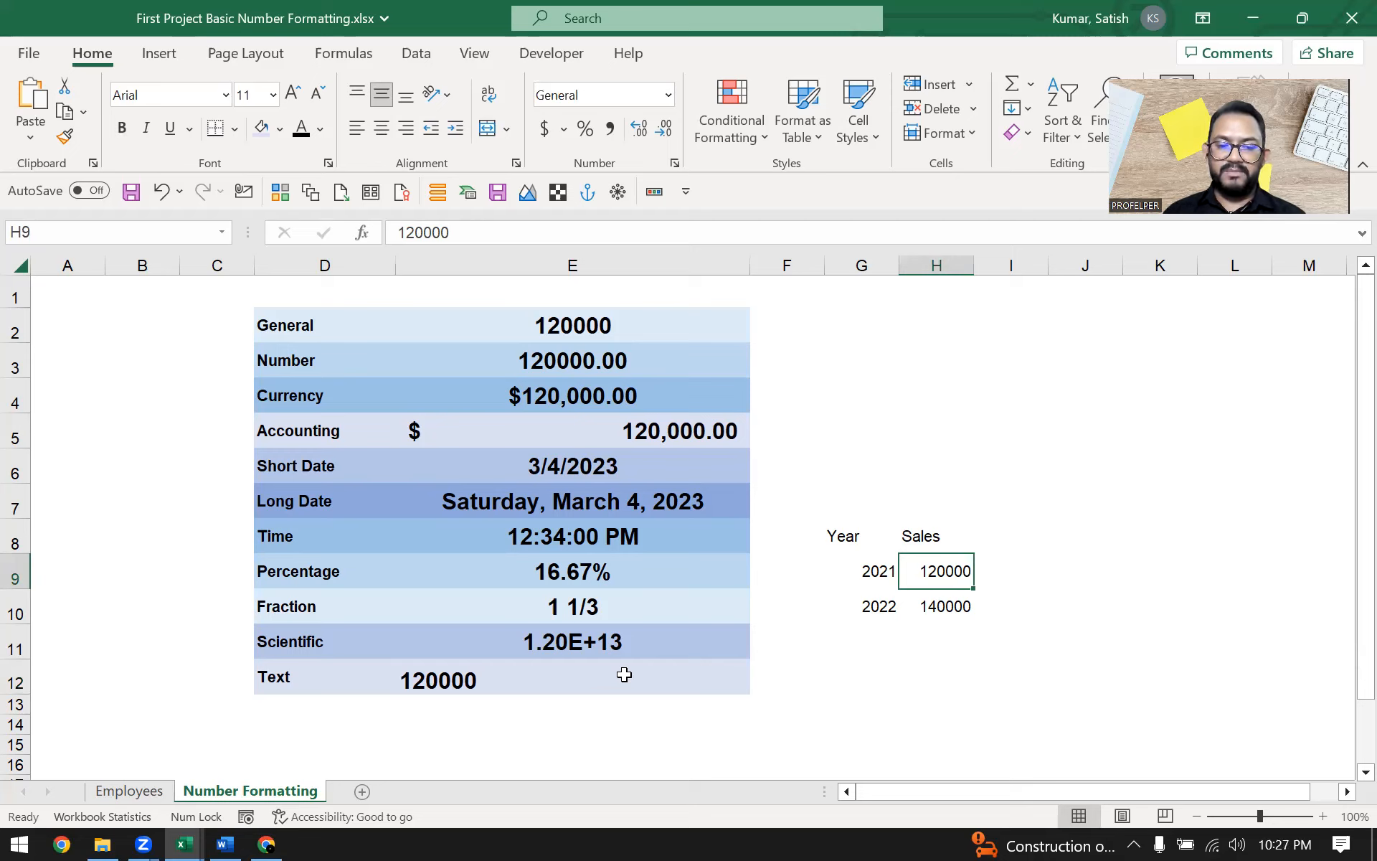
left_click(498, 674)
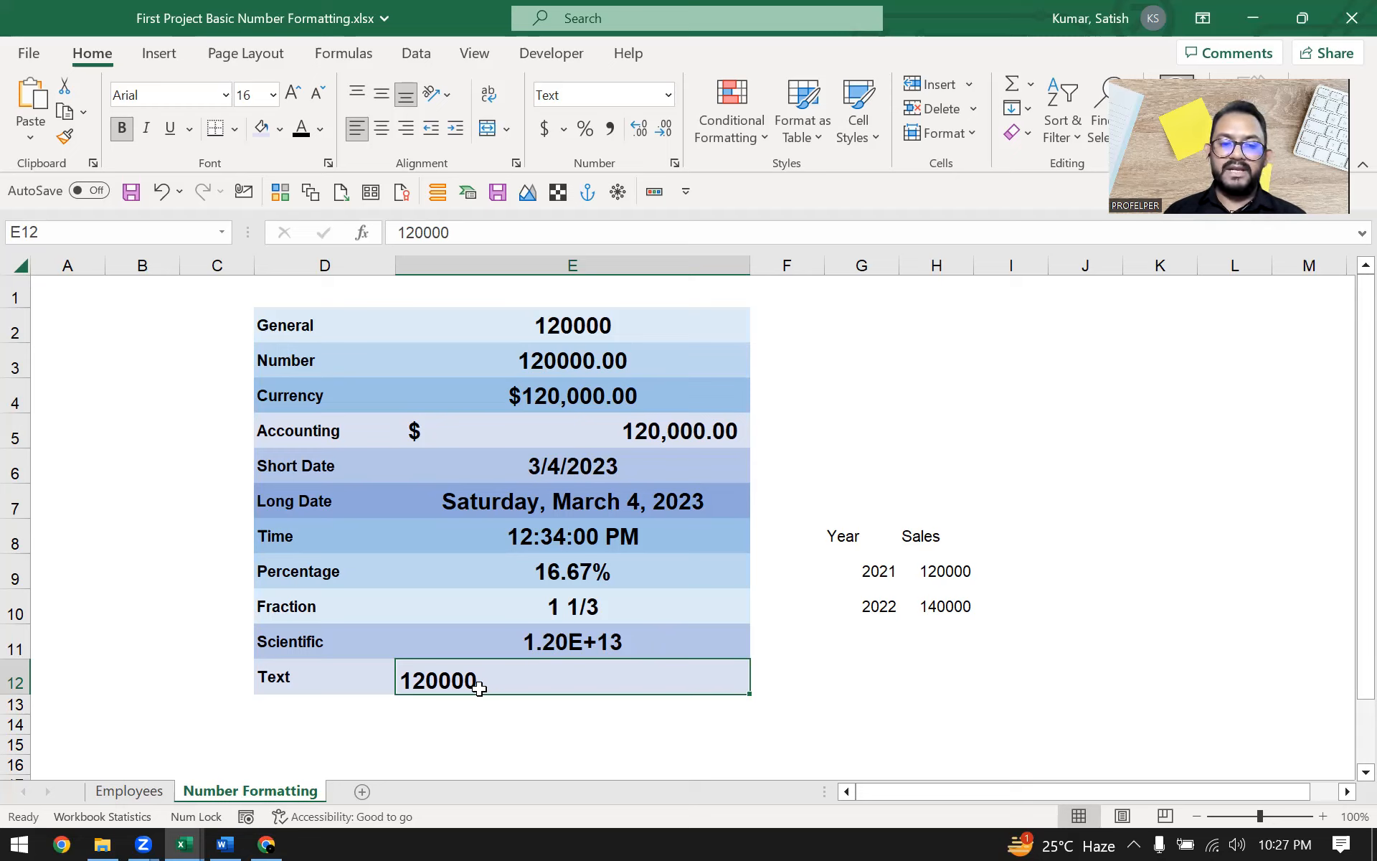
left_click(346, 679)
left_click(502, 686)
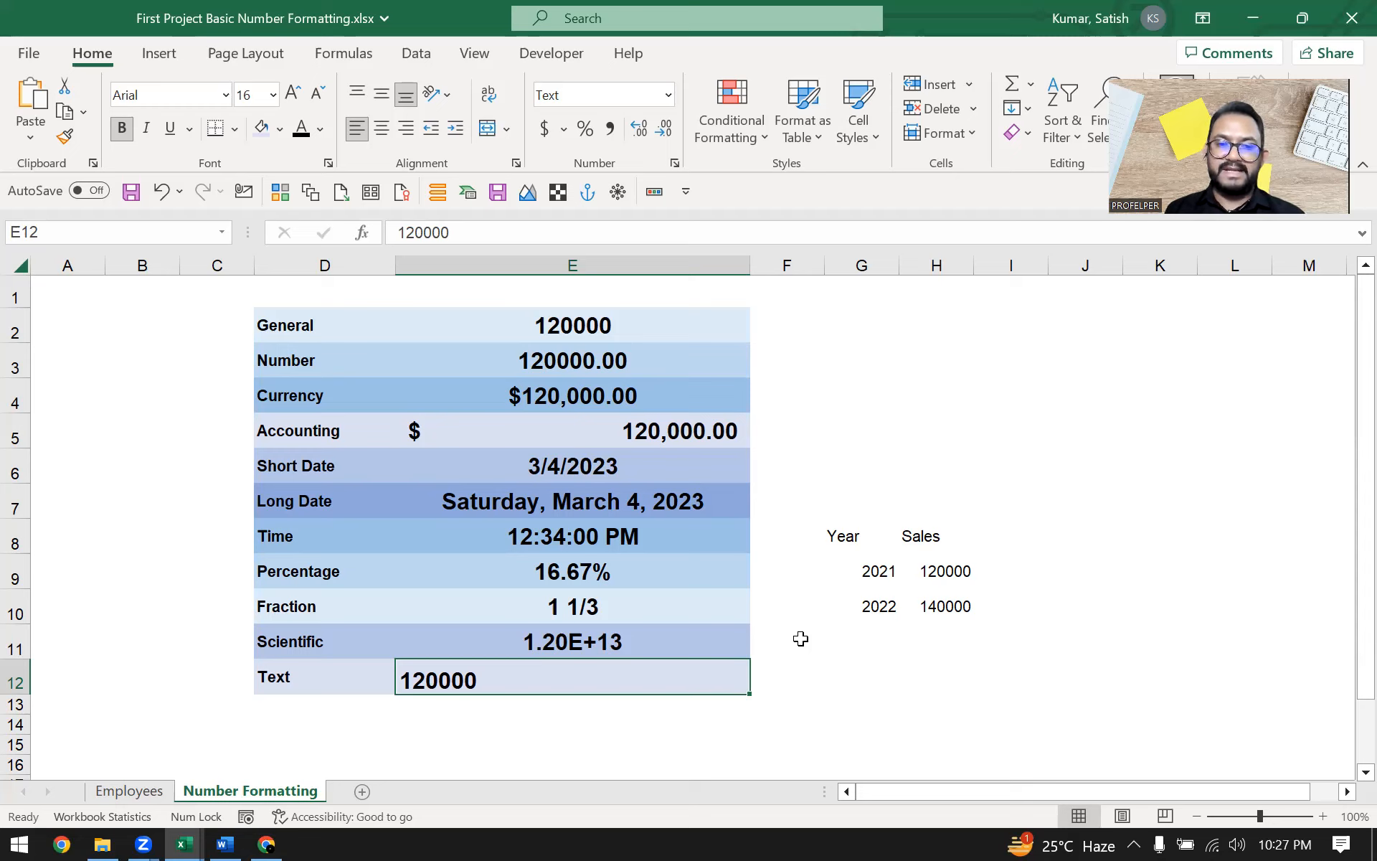
left_click(599, 97)
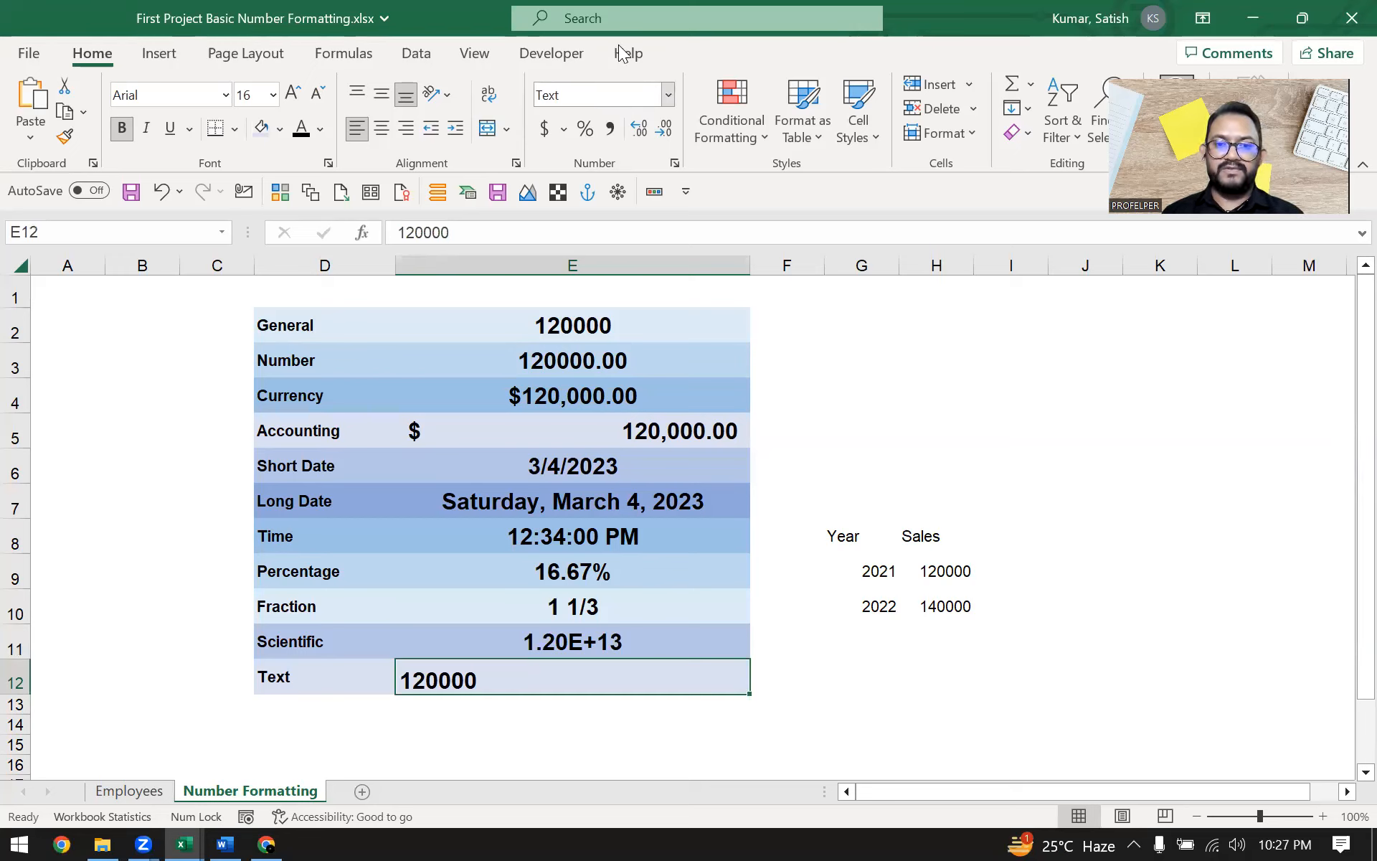
left_click(667, 94)
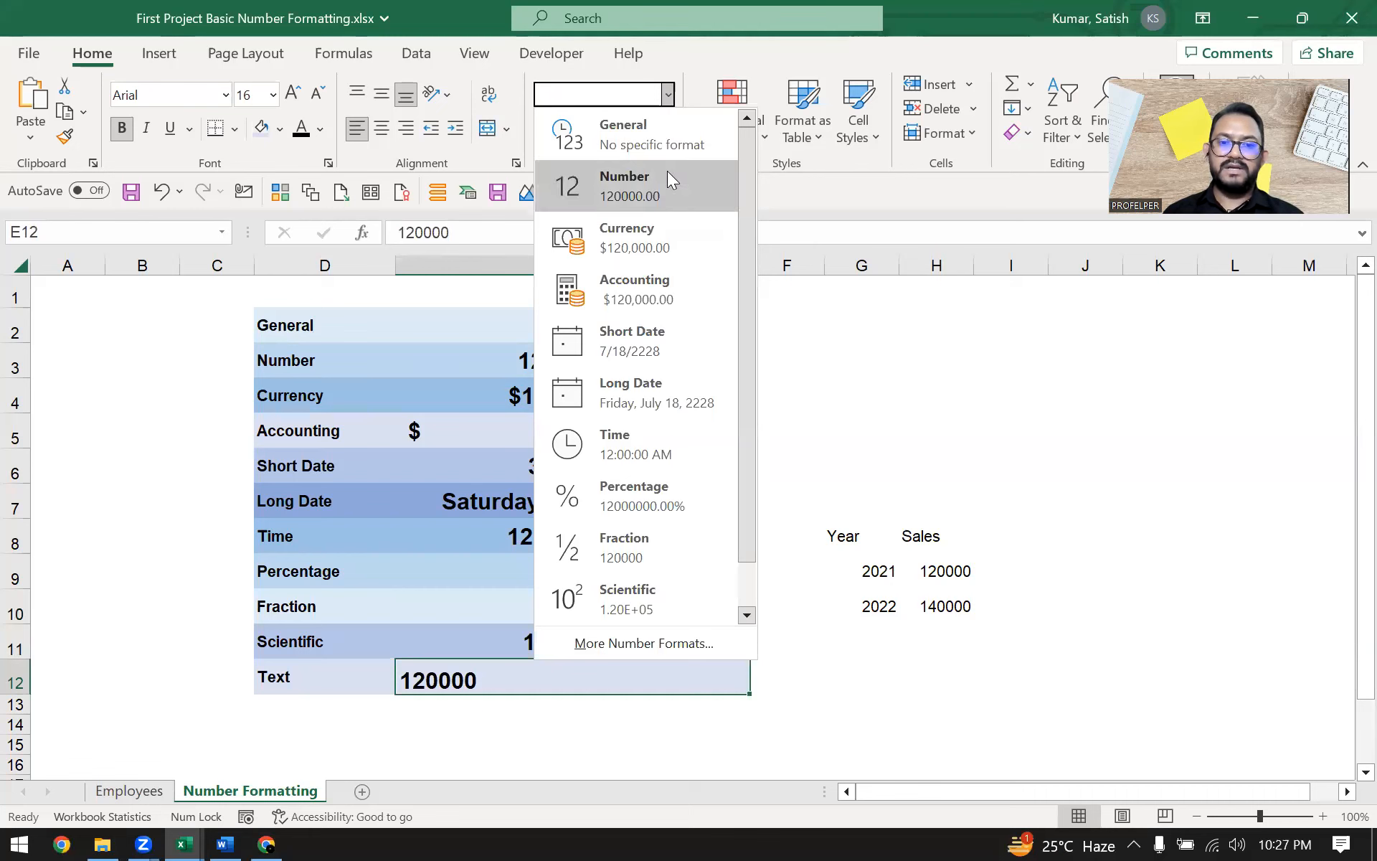
left_click(670, 189)
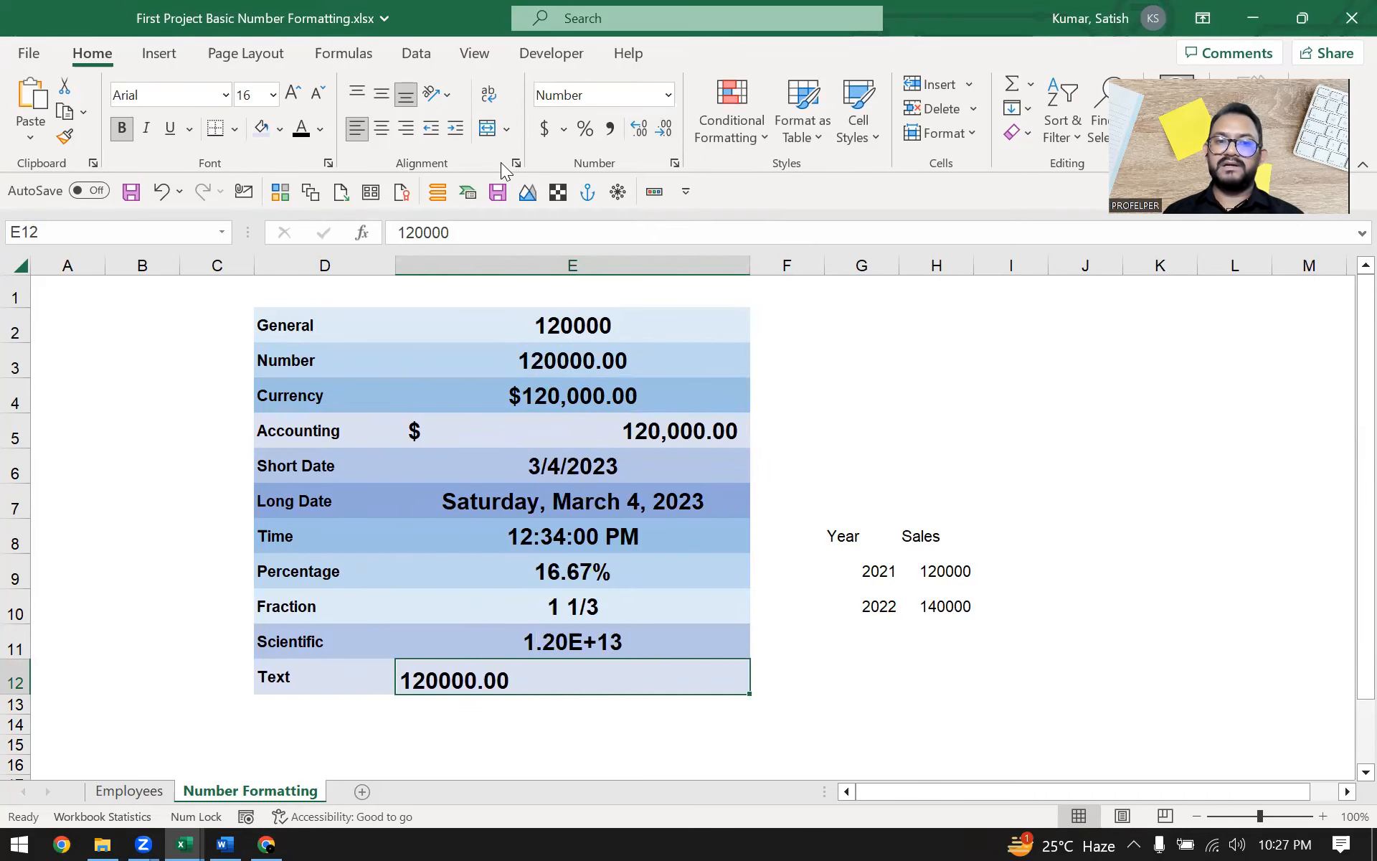
left_click(416, 127)
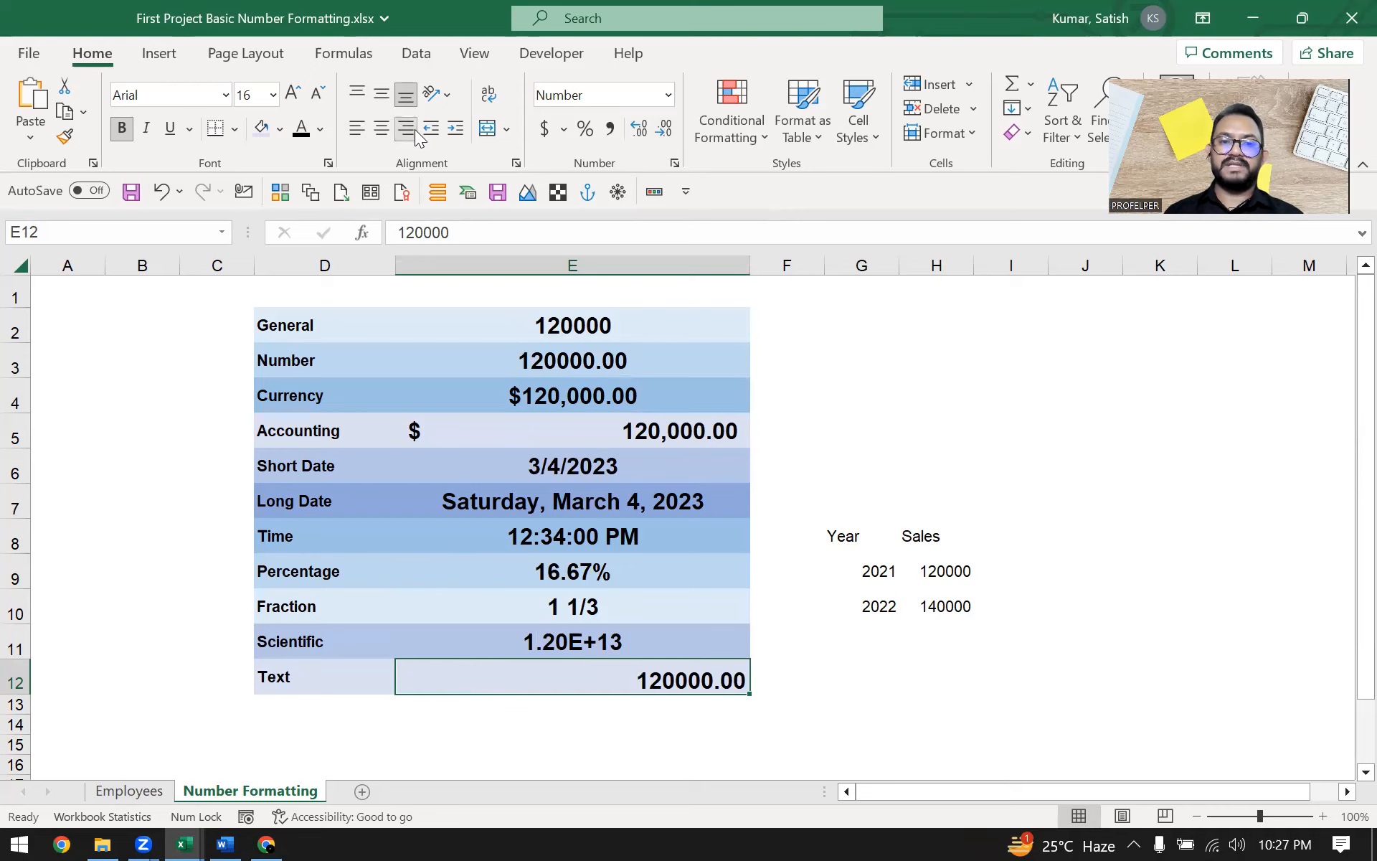
left_click(667, 99)
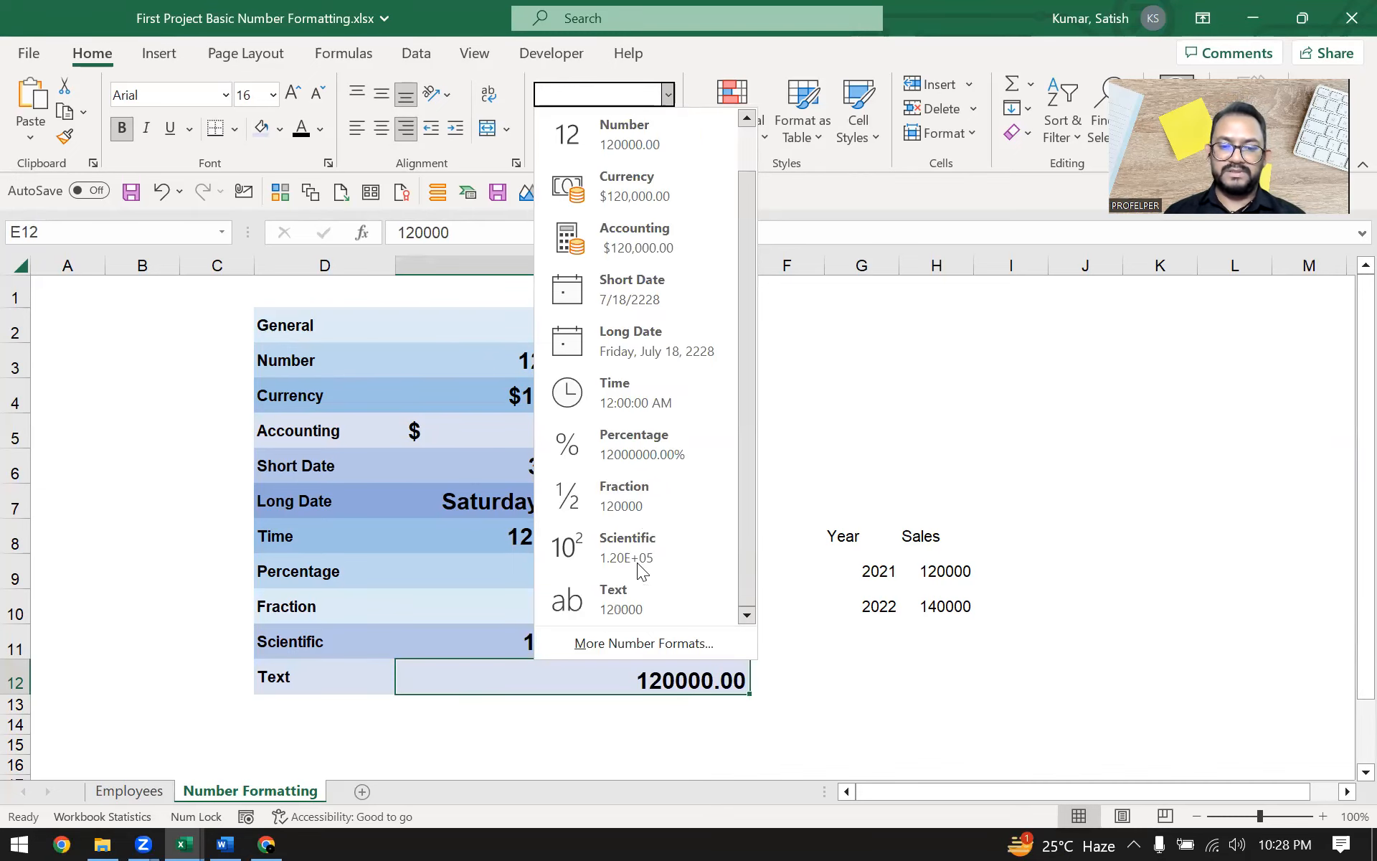
scroll(637, 562, "down", 1)
left_click(813, 380)
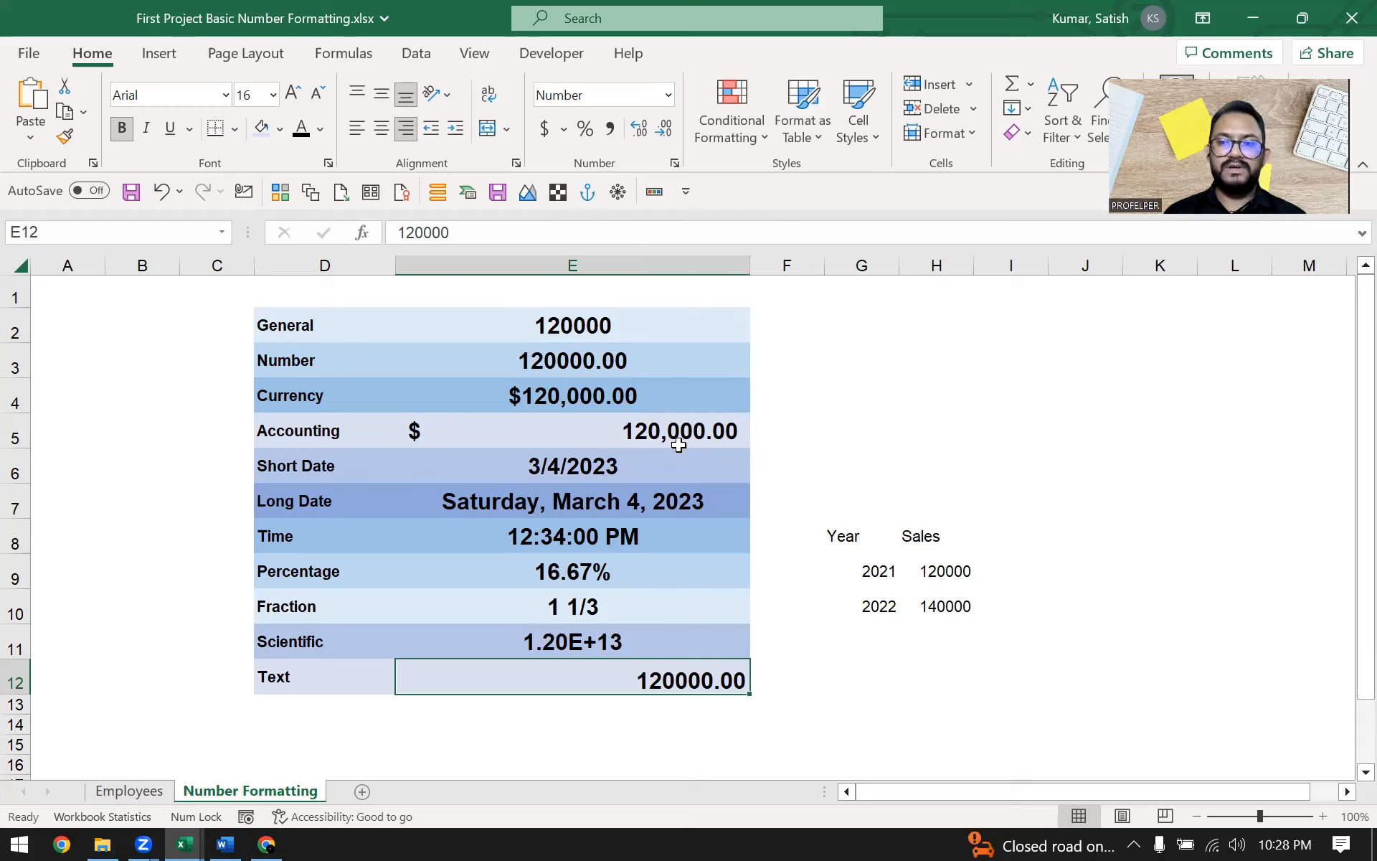
left_click(1052, 204)
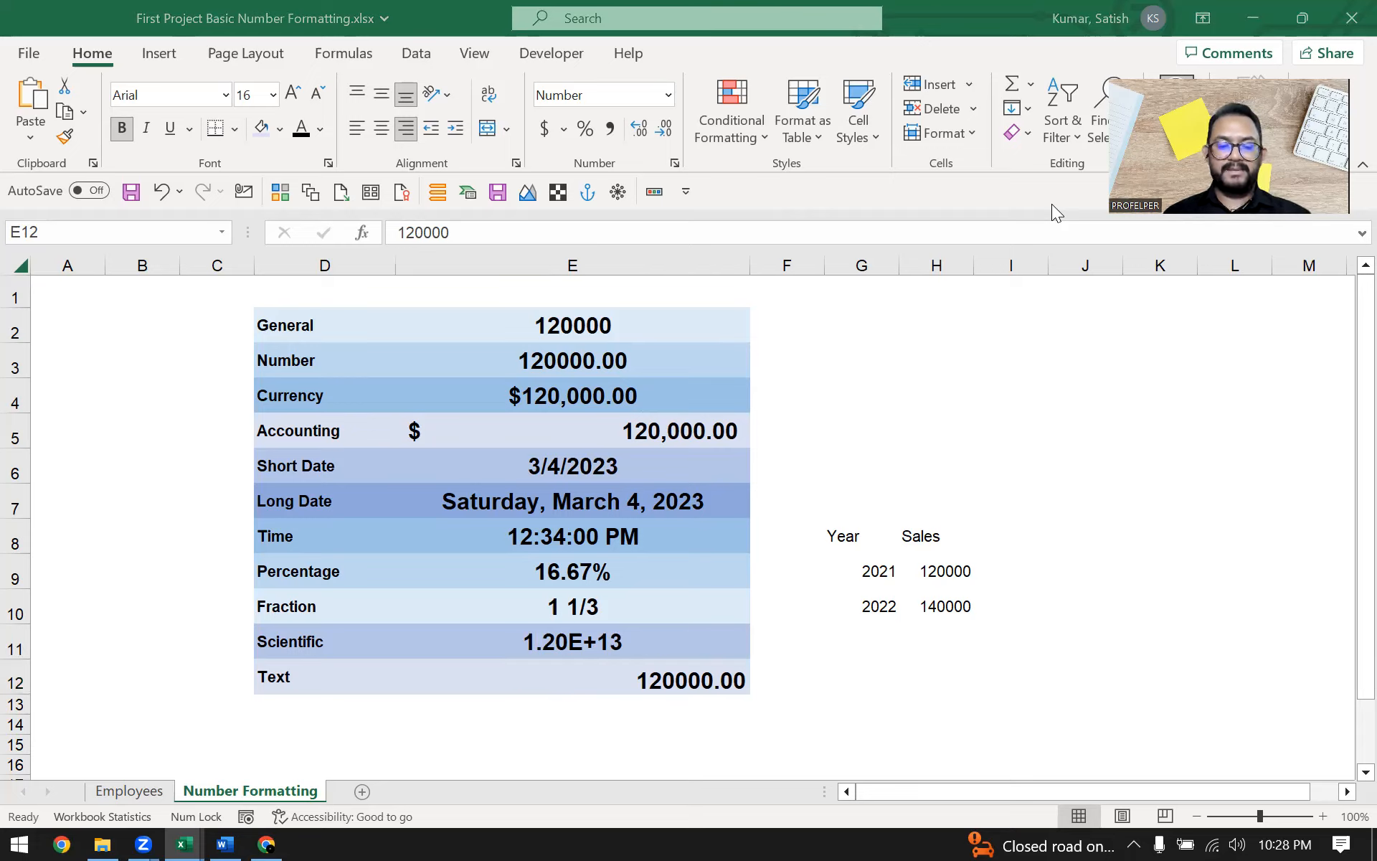